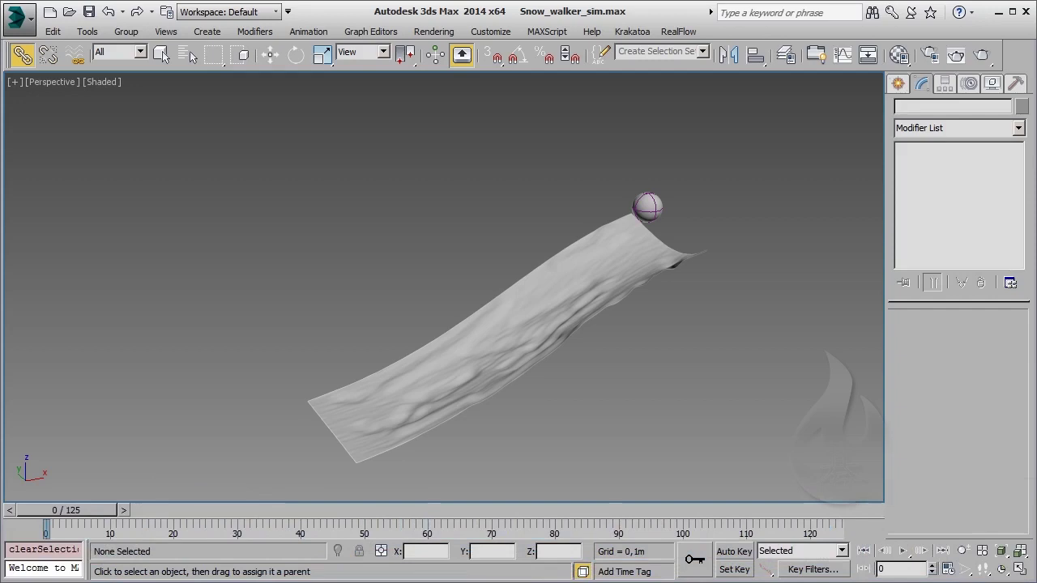
Step: Select Ground, then play the animation to preview the sphere rolling down the slope
left_click(451, 377)
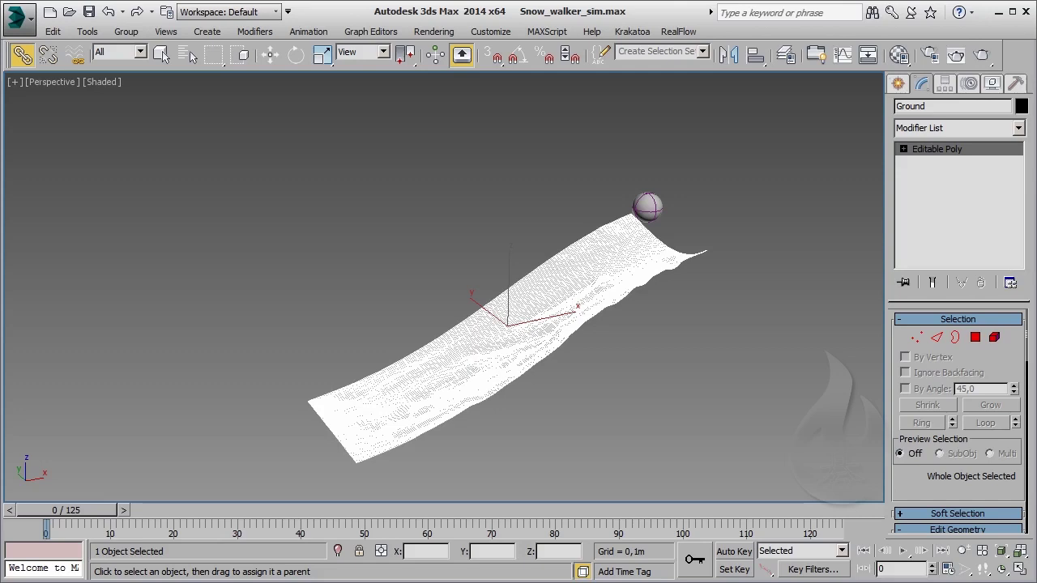
left_click(764, 430)
left_click(903, 551)
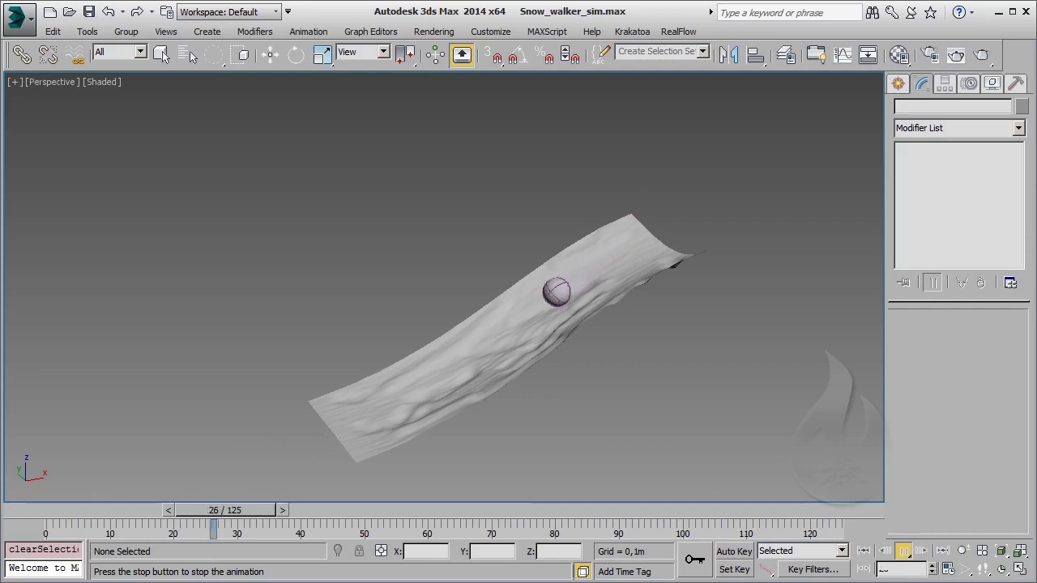
left_click(905, 553)
middle_click_drag(569, 195, 527, 219, "alt")
scroll(589, 272, "up", 5)
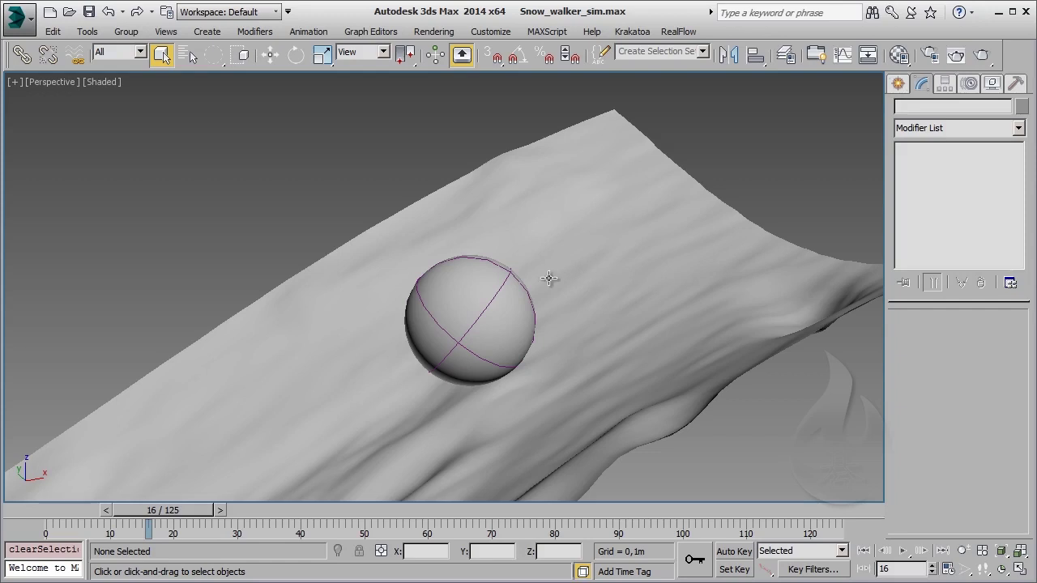
Step: Inspect the sphere's SDeflector, replay the animation, and bring up an empty Particle View
left_click(501, 287)
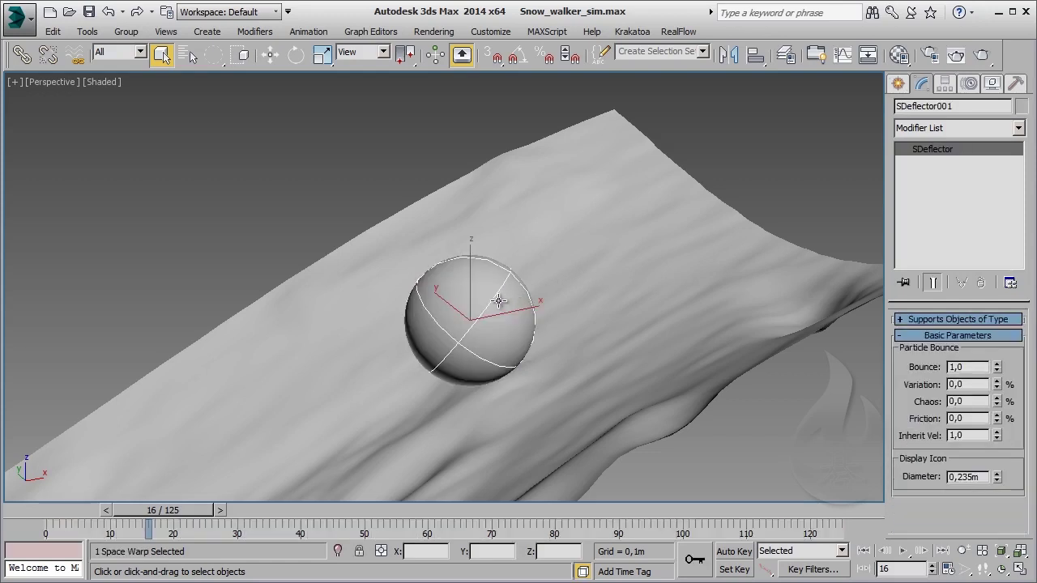
left_click(716, 447)
scroll(685, 430, "down", 3)
scroll(567, 421, "down", 3)
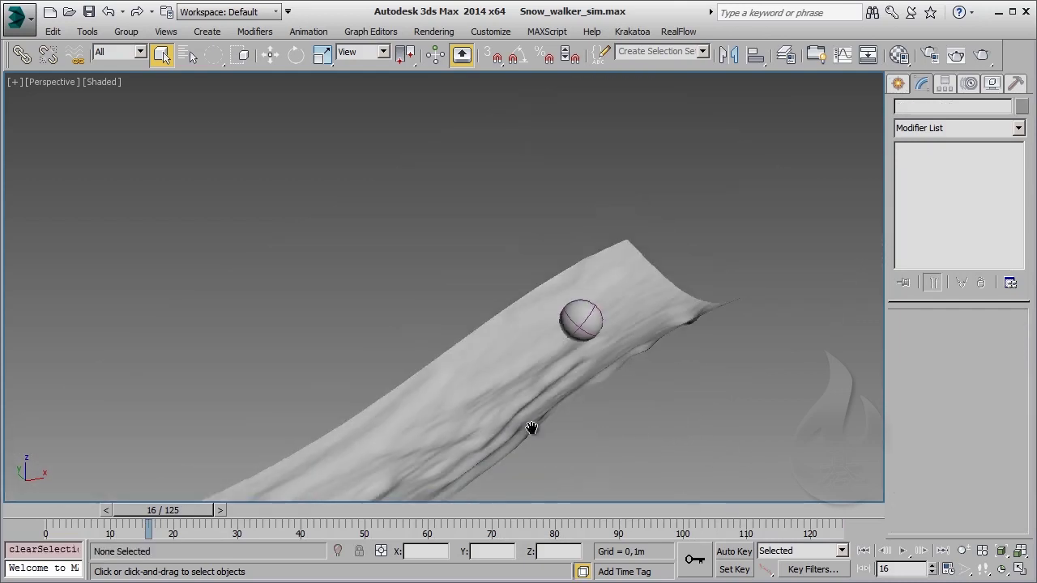
middle_click_drag(531, 427, 608, 321)
key("/")
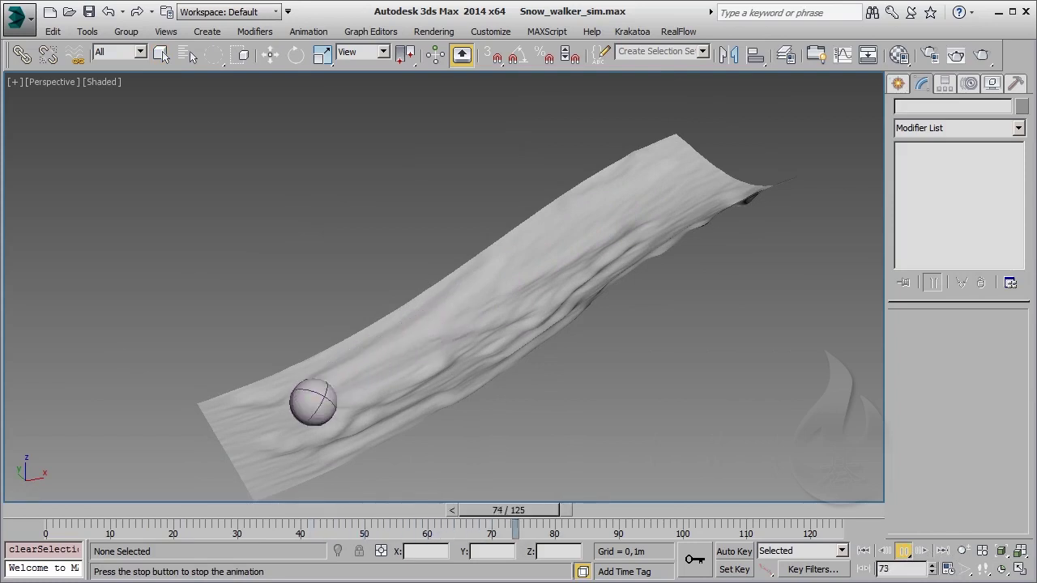
key("6")
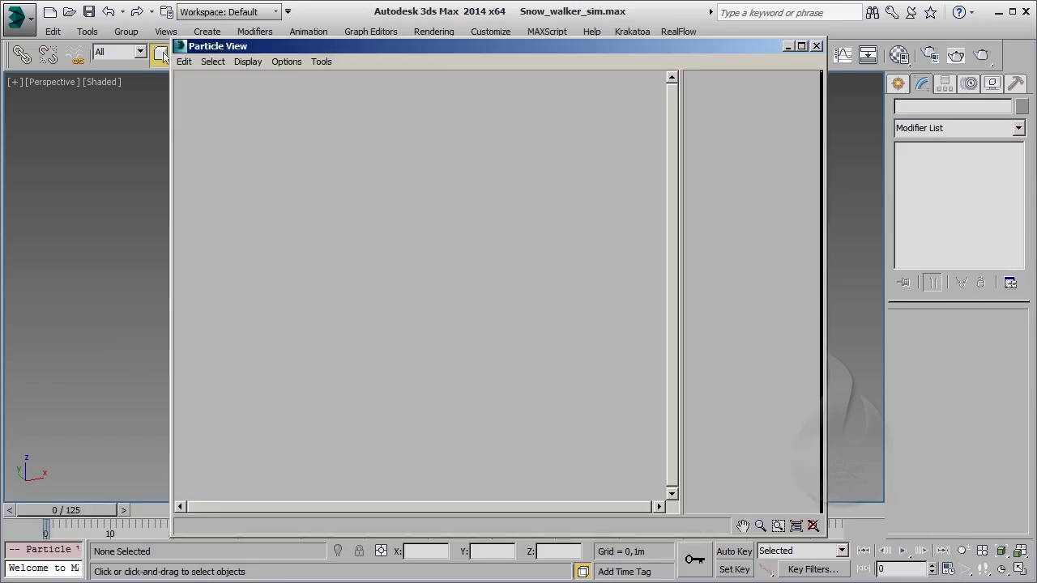
Step: Create a Standard Flow and wire PF Source 001 into a new Birth event, Event 001
right_click(258, 145)
mouse_move(280, 188)
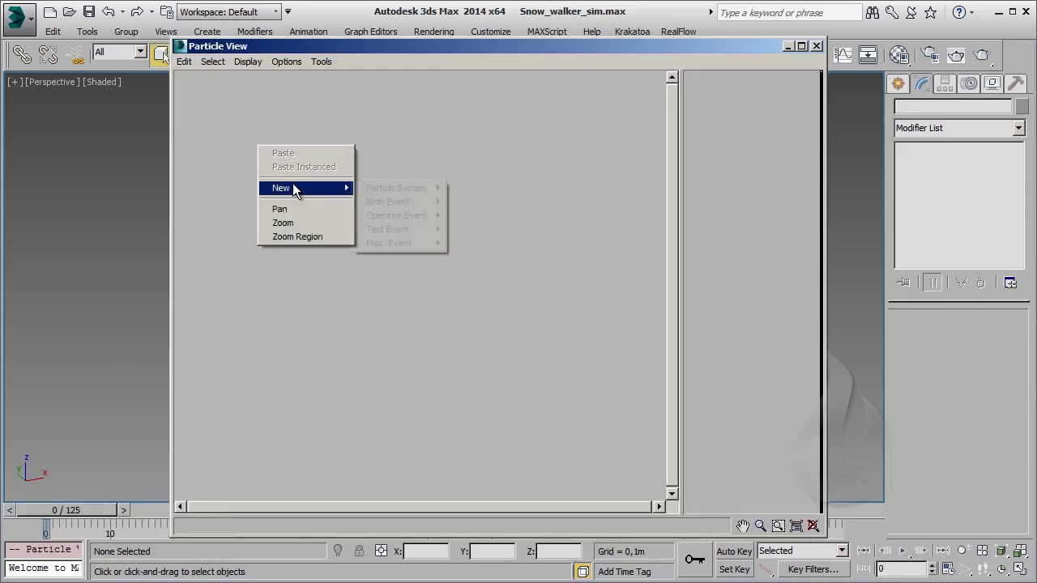
left_click(503, 229)
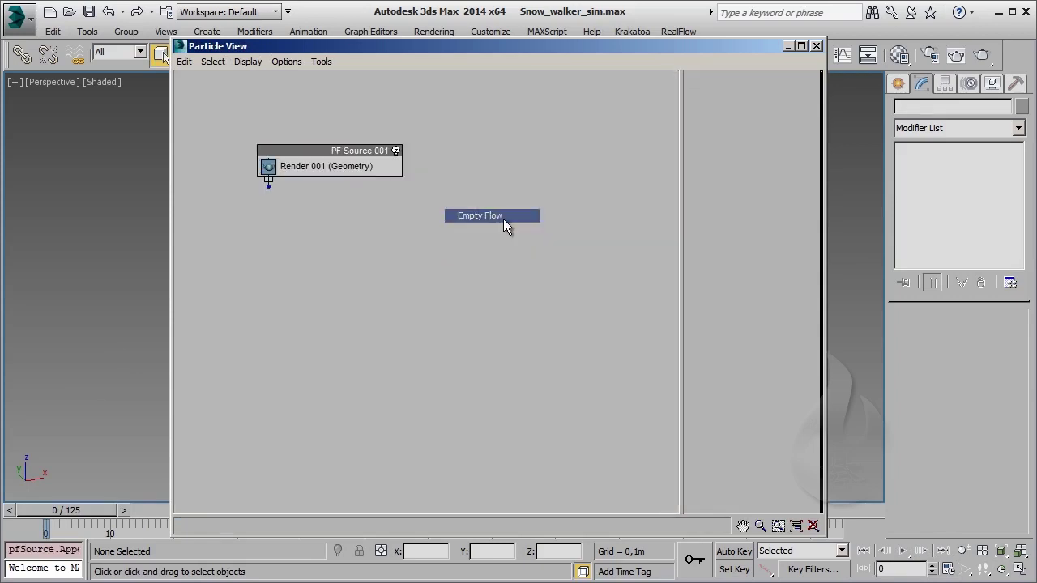
left_click_drag(341, 148, 283, 101)
right_click(317, 209)
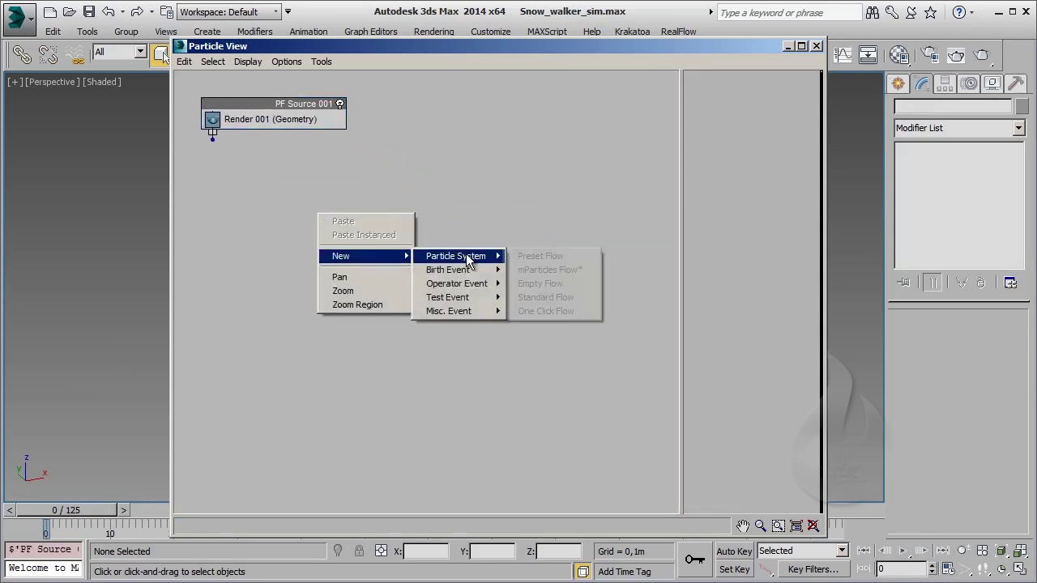
left_click(587, 272)
left_click_drag(381, 218, 265, 243)
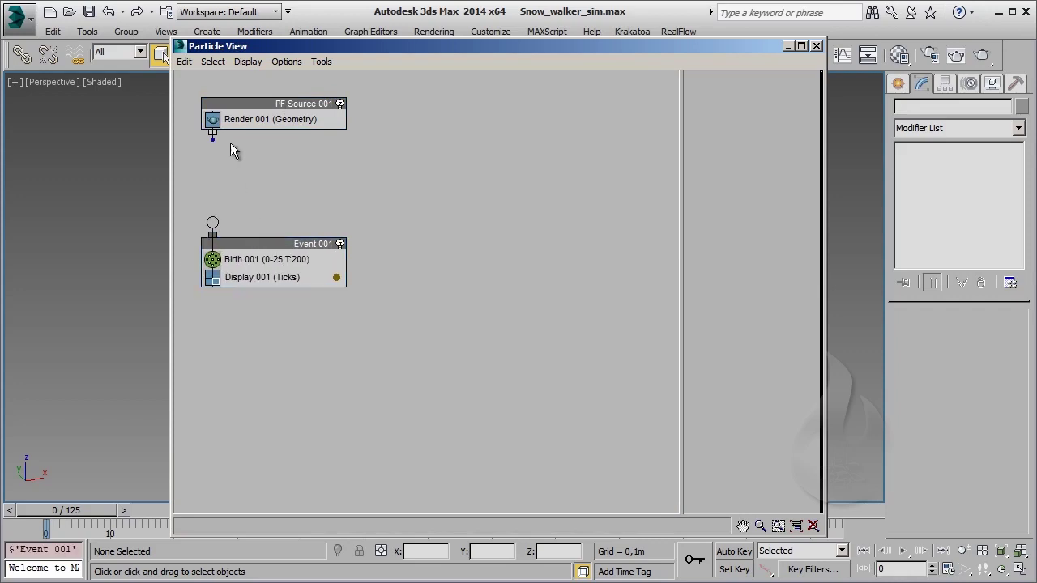
left_click_drag(212, 134, 213, 222)
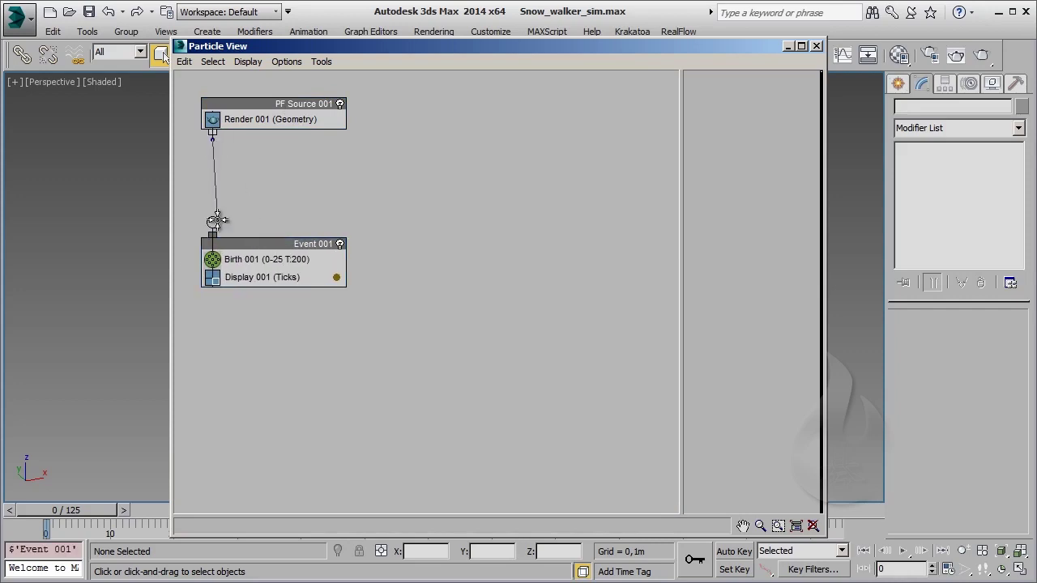
Step: Set the Birth operator's Emit Stop to 0 and Amount to 3000
left_click(241, 259)
right_click(802, 120)
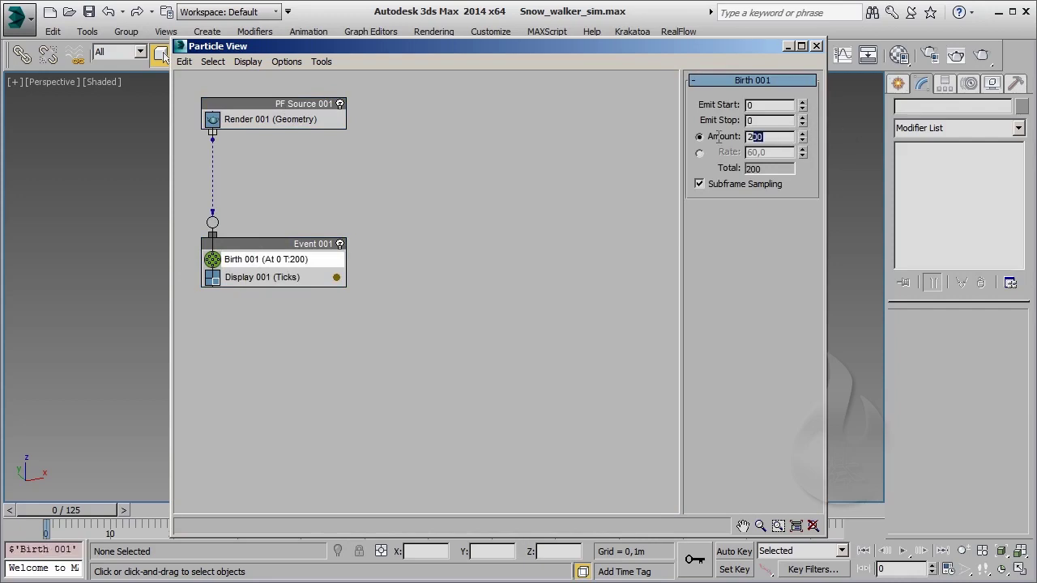
type("300")
type("0")
key("Return")
left_click(365, 266)
right_click(341, 263)
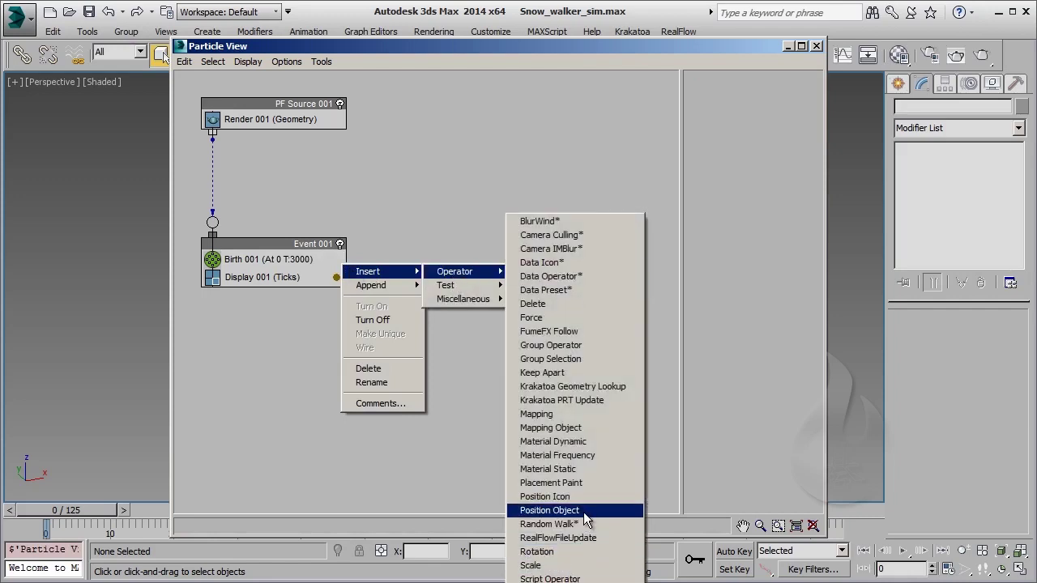
Step: Add a Position Object operator using Ground as the emitter, with Lock On Emitter enabled
left_click(583, 511)
left_click(316, 279)
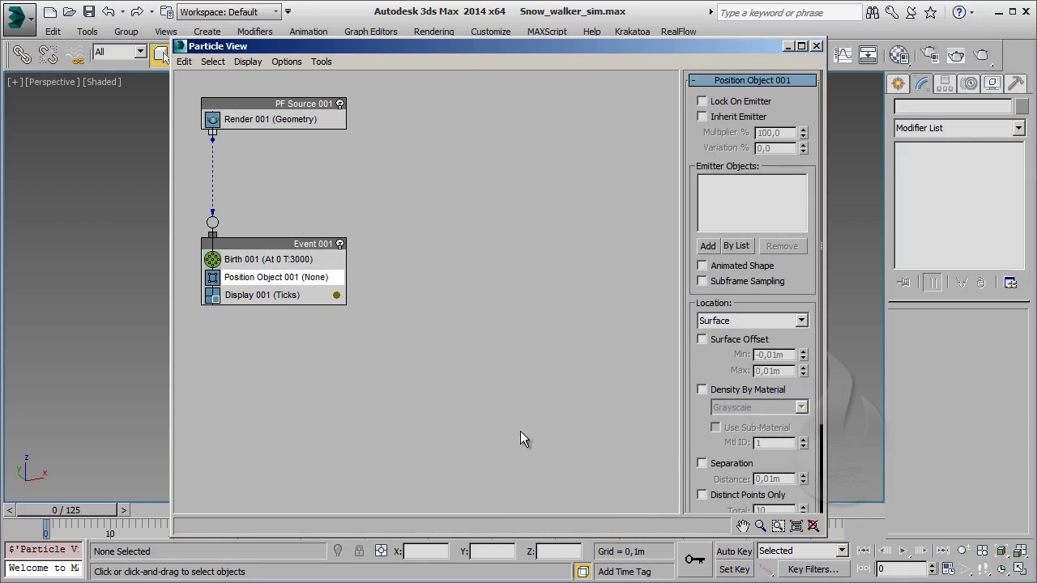
left_click(250, 210)
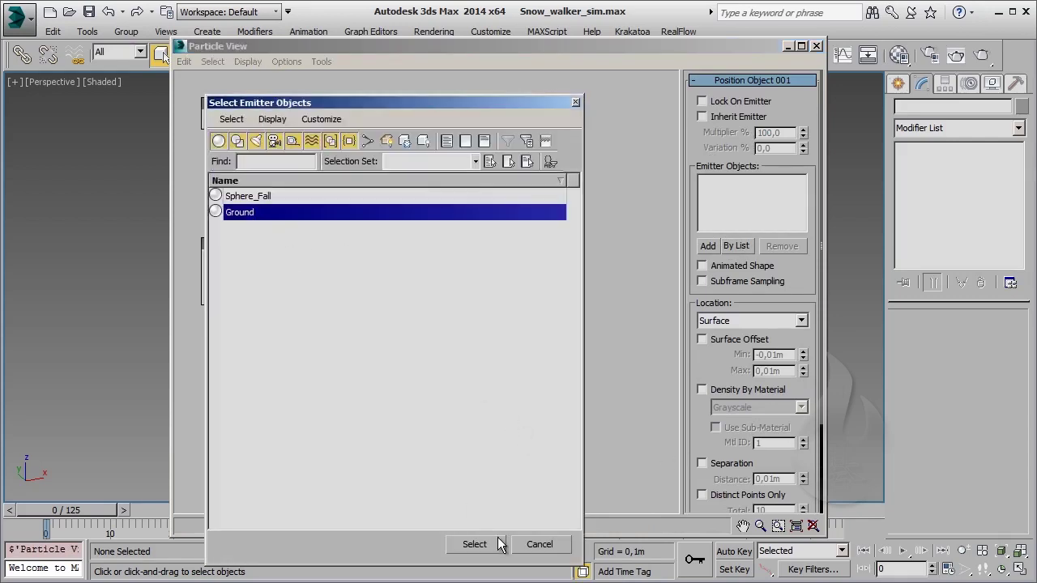
left_click(500, 545)
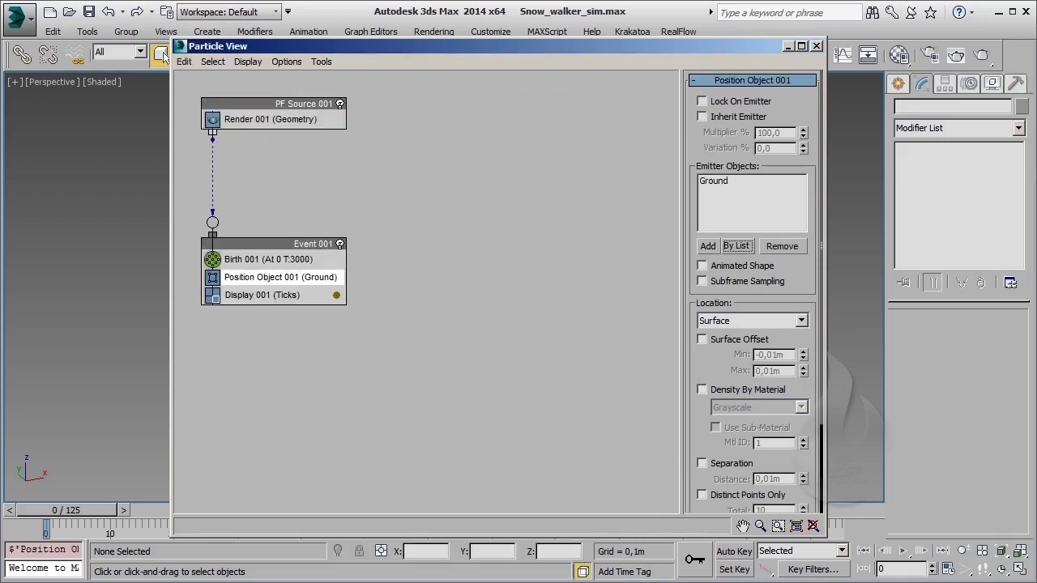
left_click(702, 101)
Step: Display Event 001's particles as circles in a lighter colour, then close Particle View
left_click(292, 296)
left_click(766, 104)
left_click(767, 147)
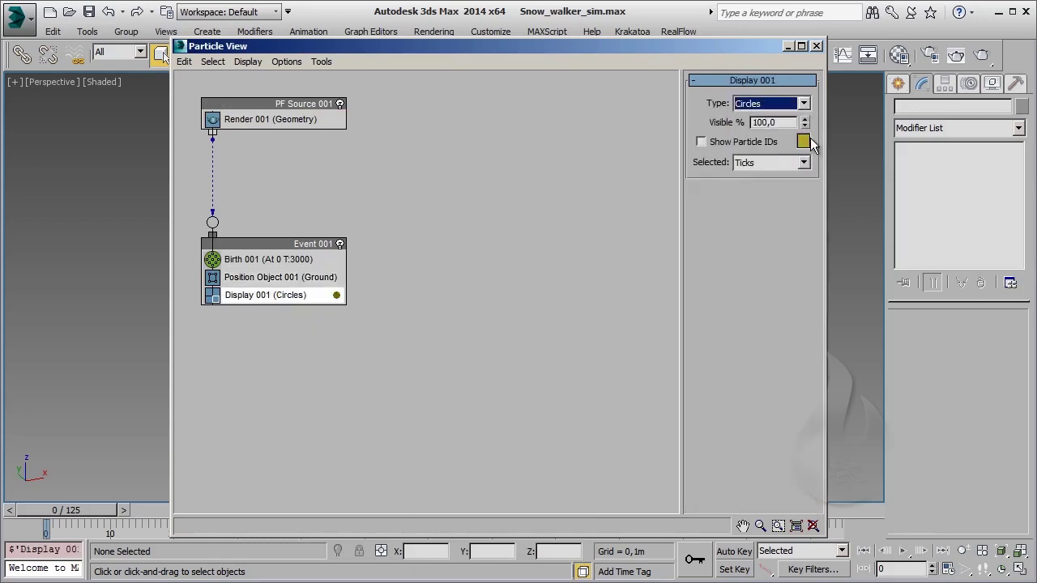
left_click(802, 141)
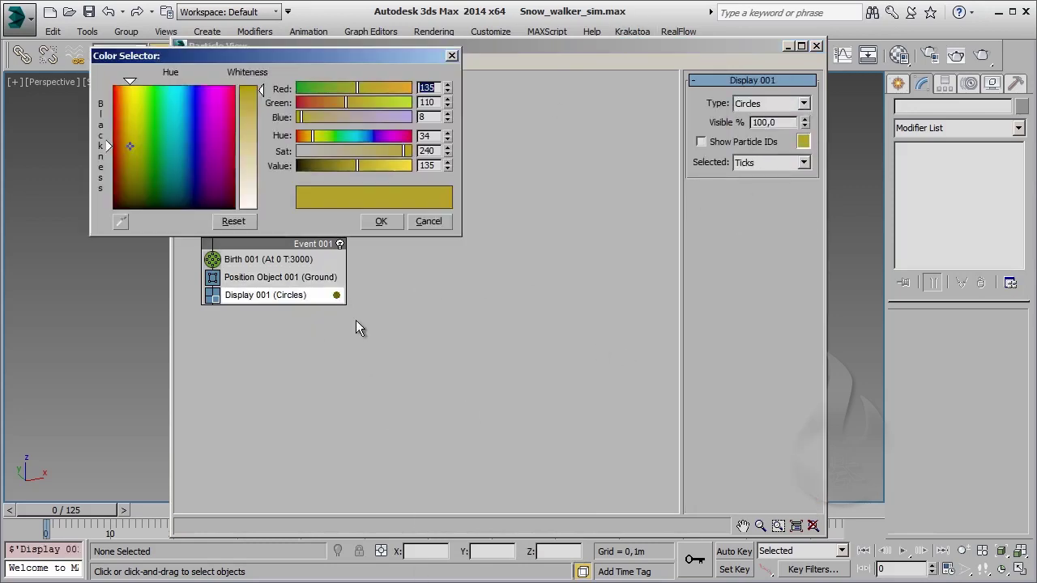
left_click_drag(253, 182, 262, 97)
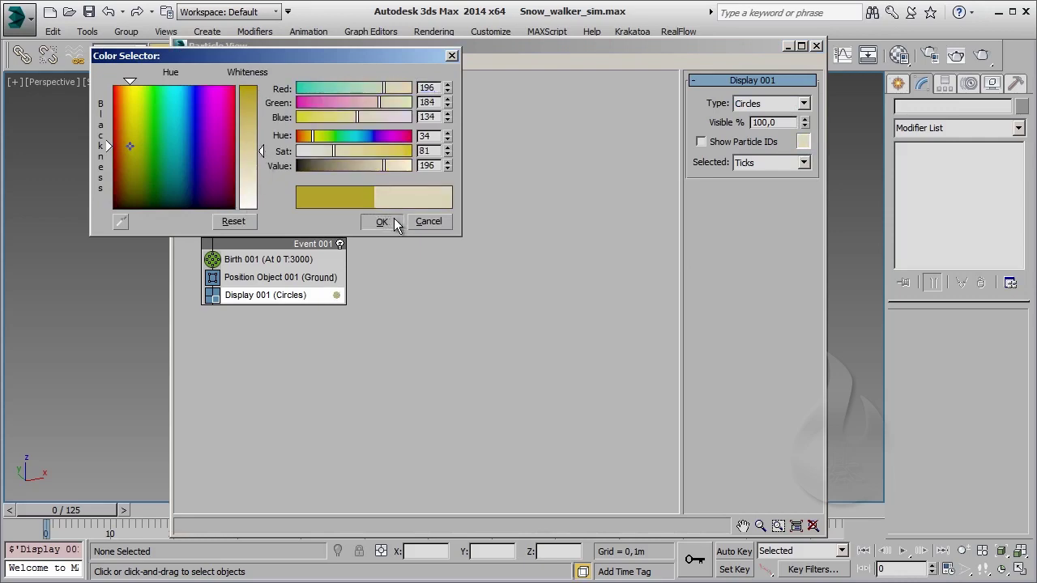
left_click(384, 221)
key("6")
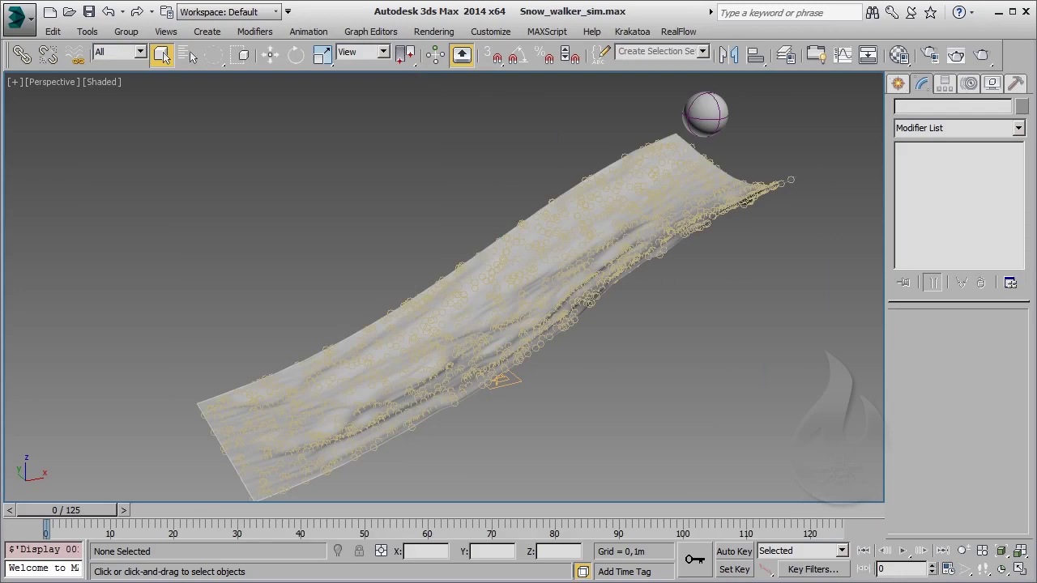
Step: Insert a Collision Spawn test into Event 001 with SDeflector001 as its deflector
key("6")
right_click(340, 287)
mouse_move(366, 293)
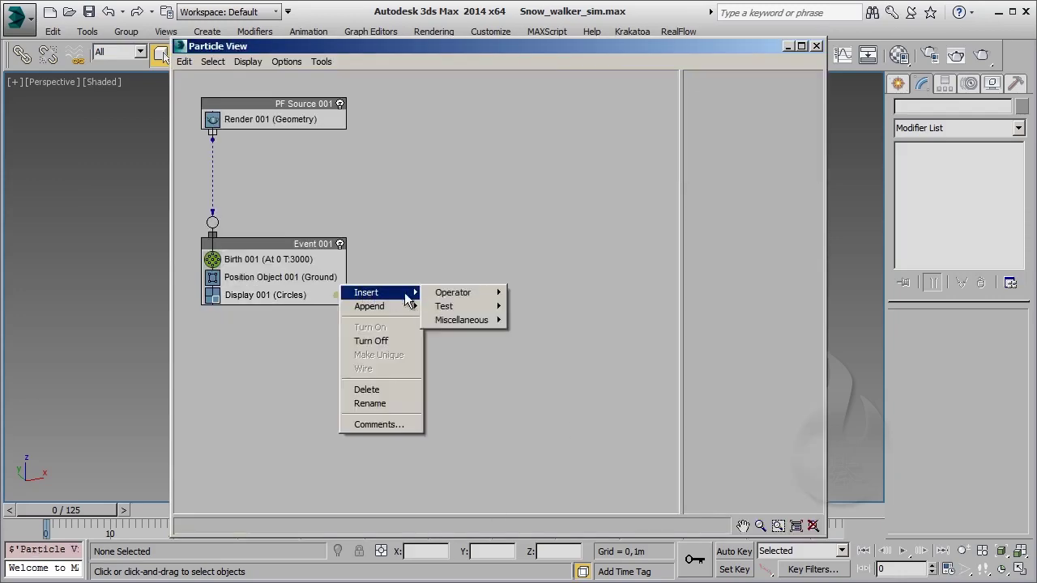
left_click(576, 333)
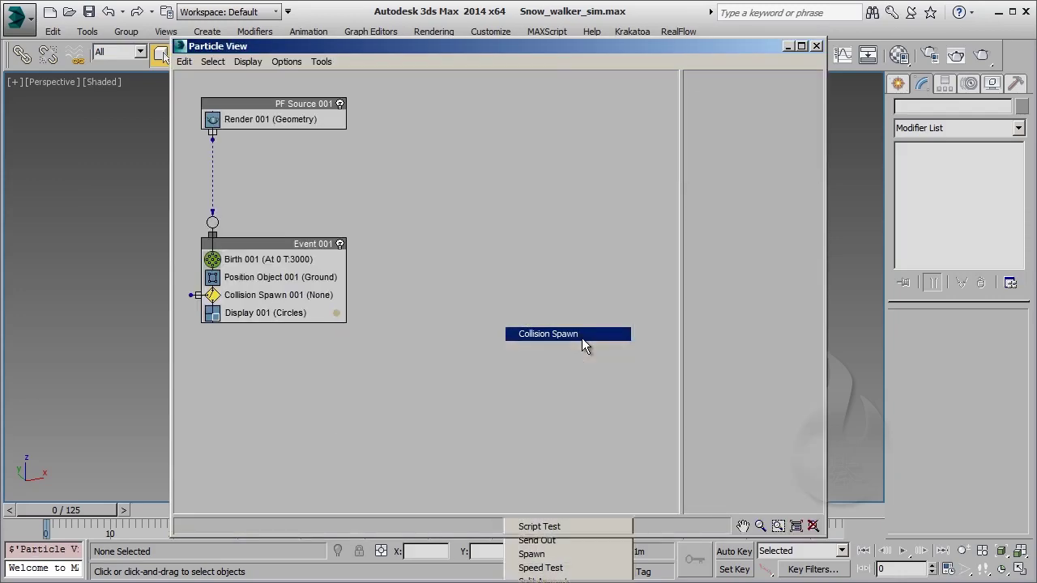
left_click(290, 295)
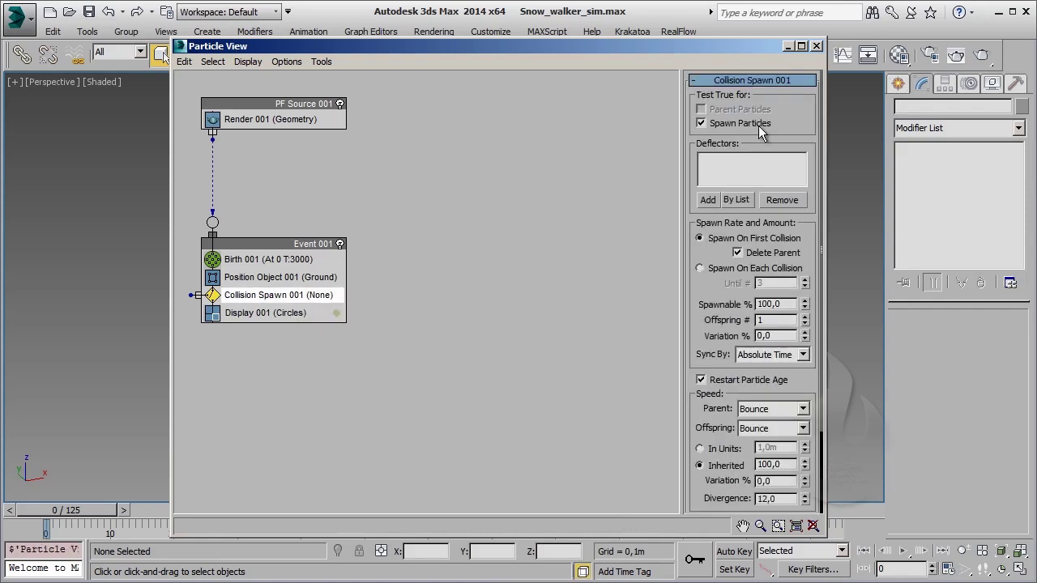
left_click(740, 203)
left_click(269, 196)
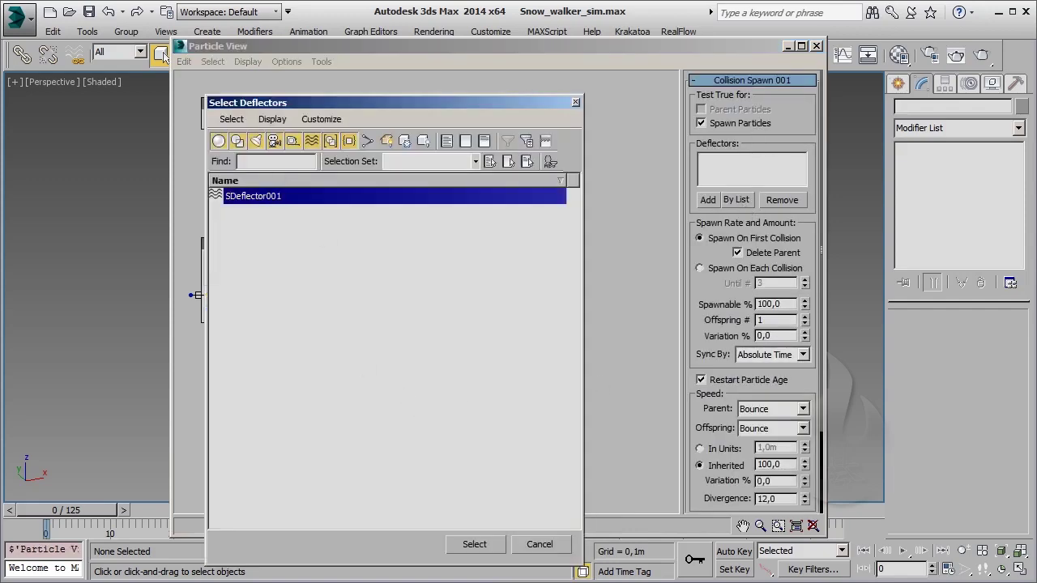
left_click(475, 544)
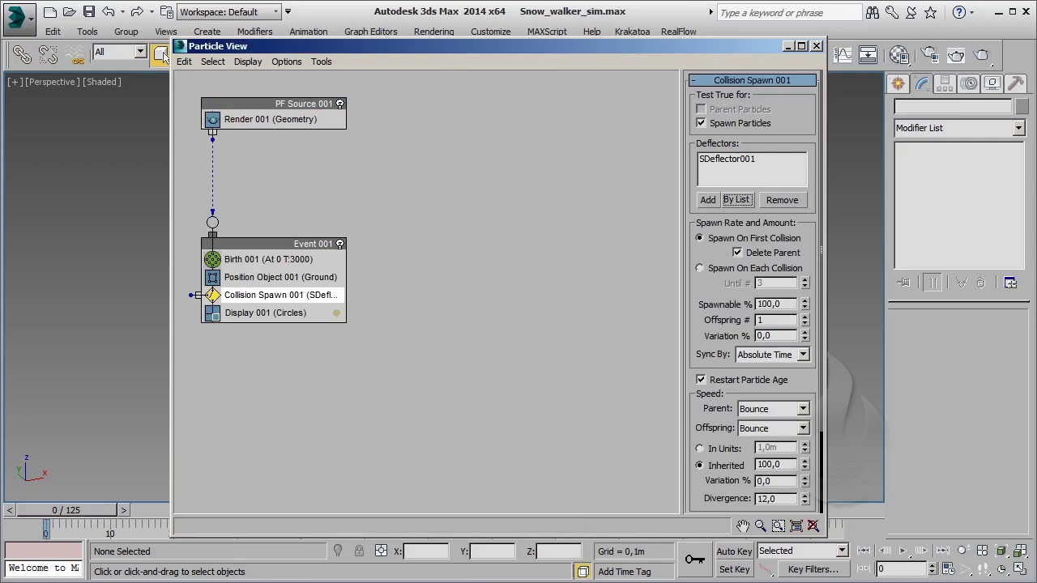
Step: Create Event 002 with a Speed operator set to 0, fed from Collision Spawn 001's output
right_click(400, 180)
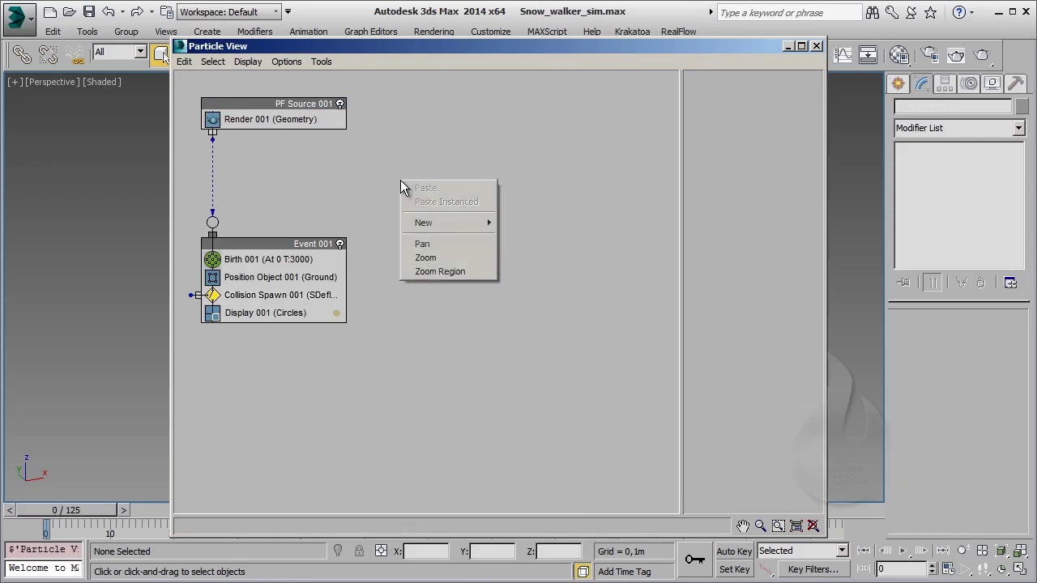
mouse_move(540, 249)
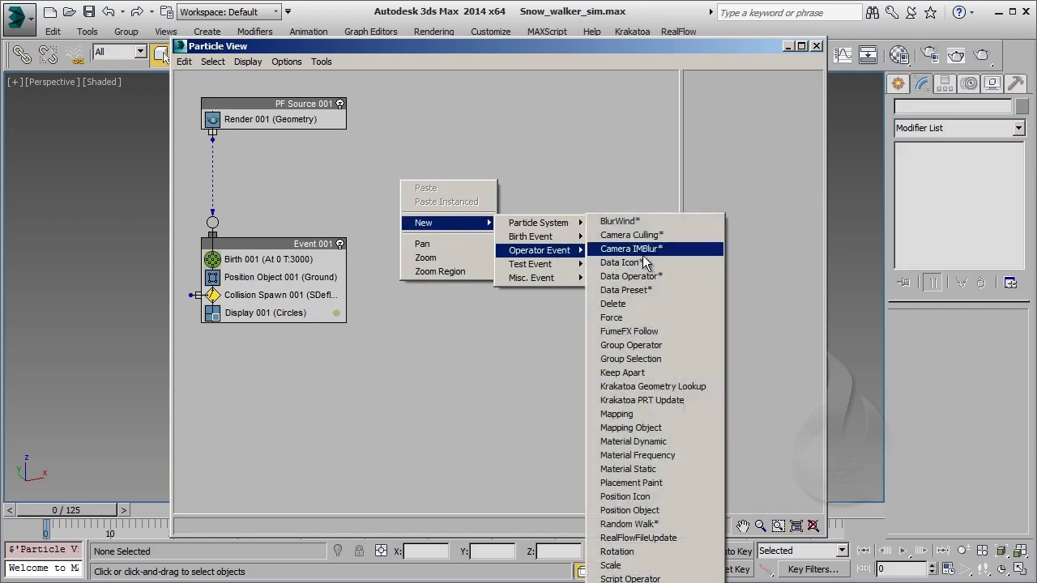
left_click(640, 571)
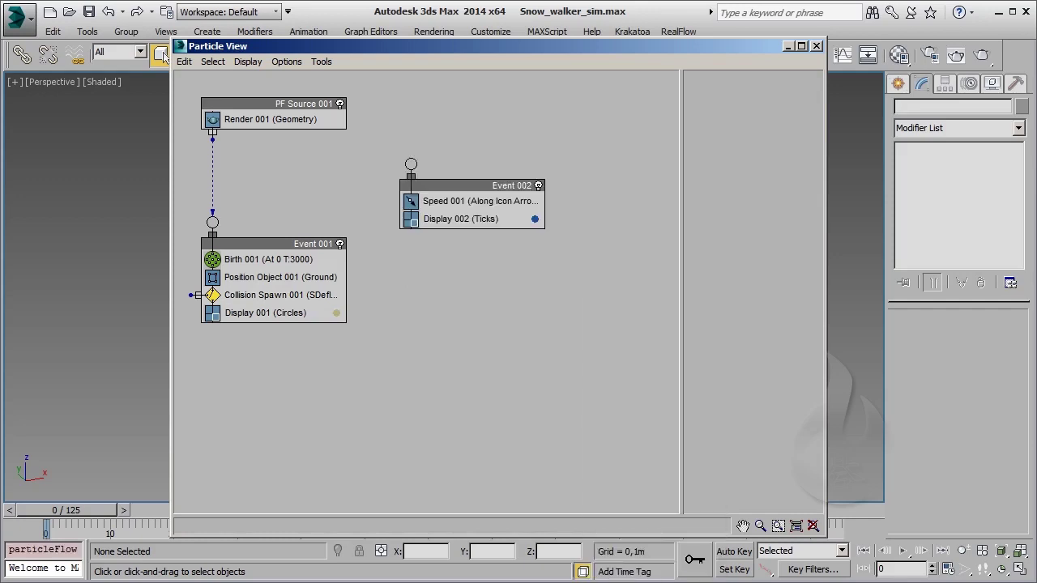
left_click(481, 201)
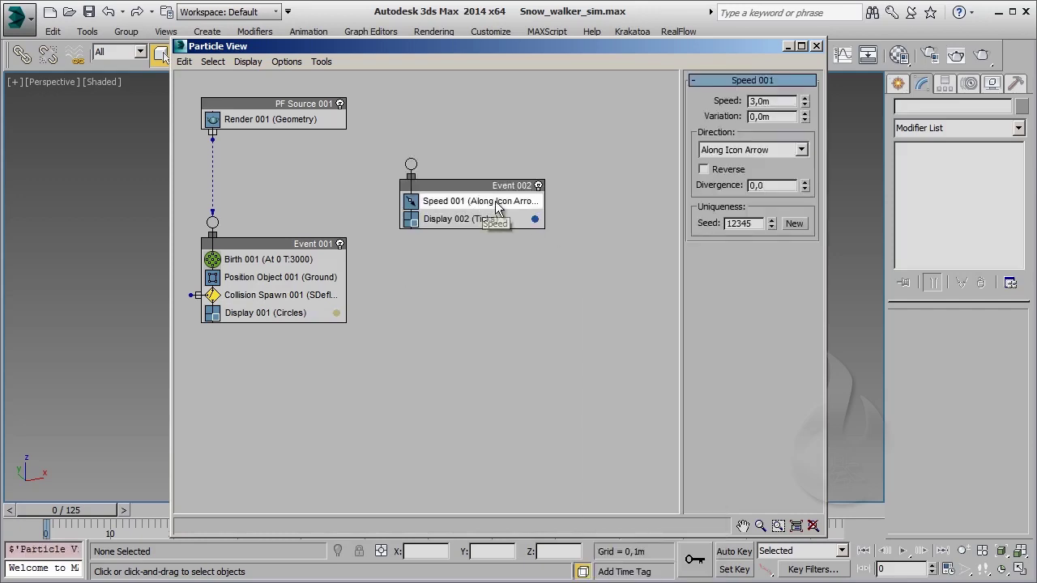
right_click(806, 101)
left_click_drag(493, 185, 300, 403)
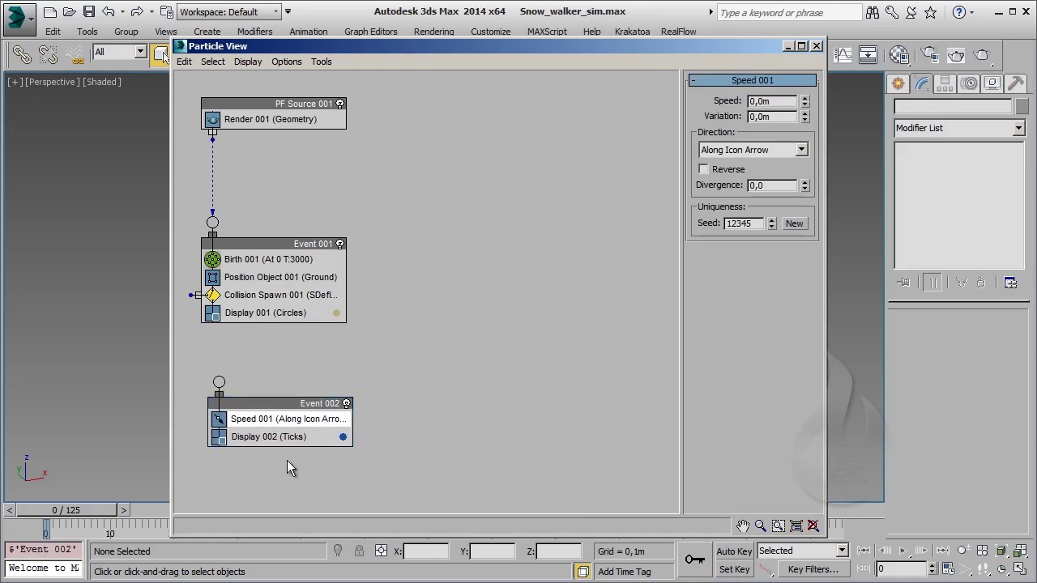
mouse_move(191, 294)
left_mouse_down()
mouse_move(218, 382)
mouse_move(305, 404)
left_mouse_up()
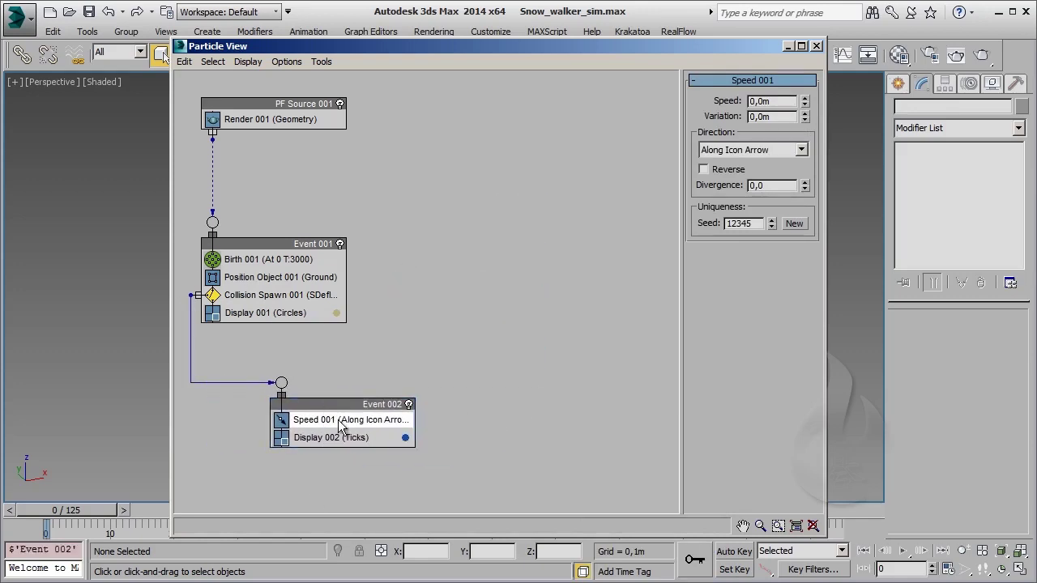
right_click(411, 428)
mouse_move(531, 435)
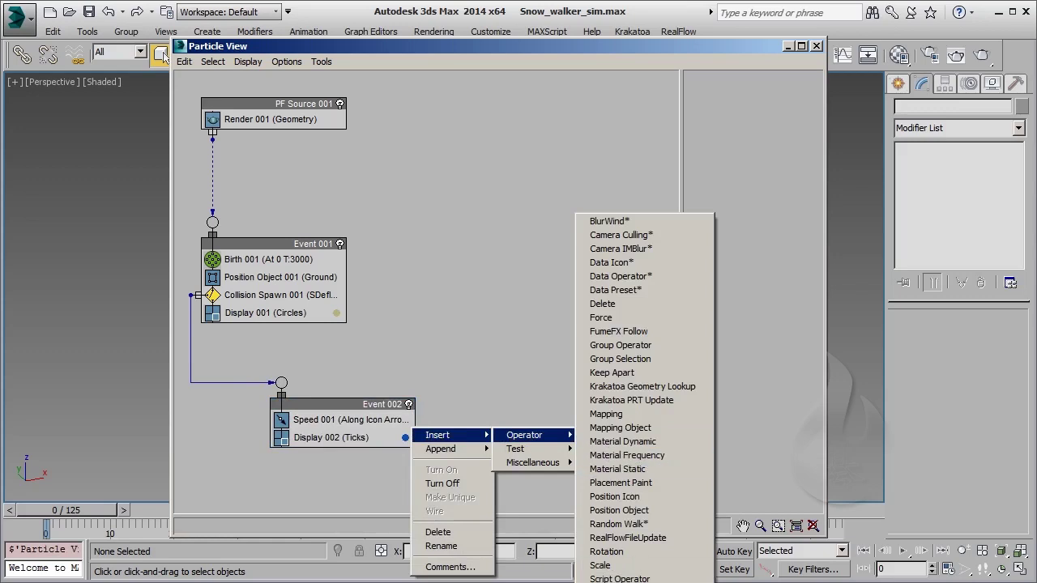
Step: Add a Shape operator to Event 002 making 80-sided spheres of 0,2m size
left_click(620, 581)
left_click(355, 438)
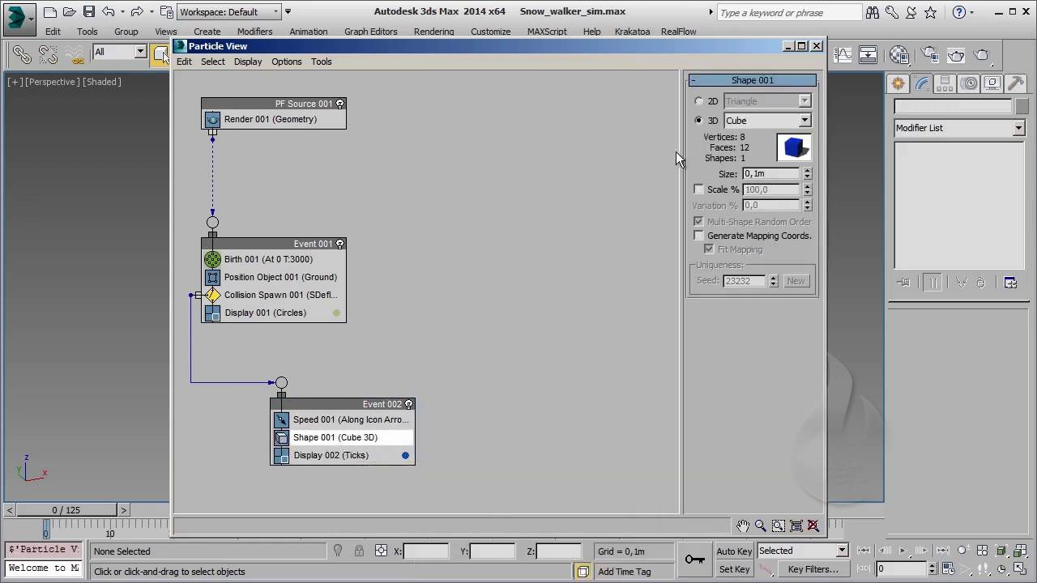
left_click(791, 122)
left_click(780, 293)
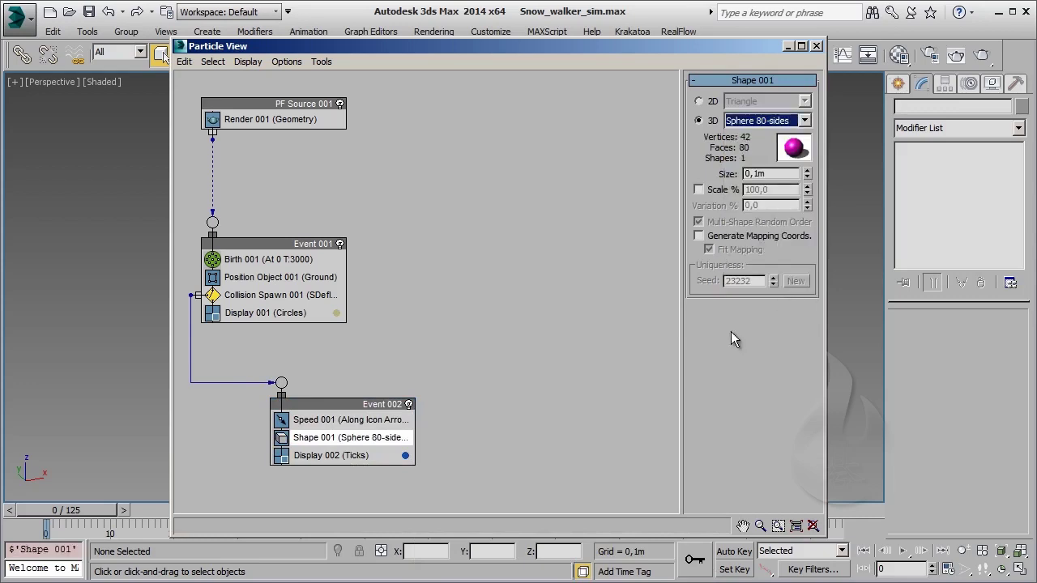
double_click(776, 176)
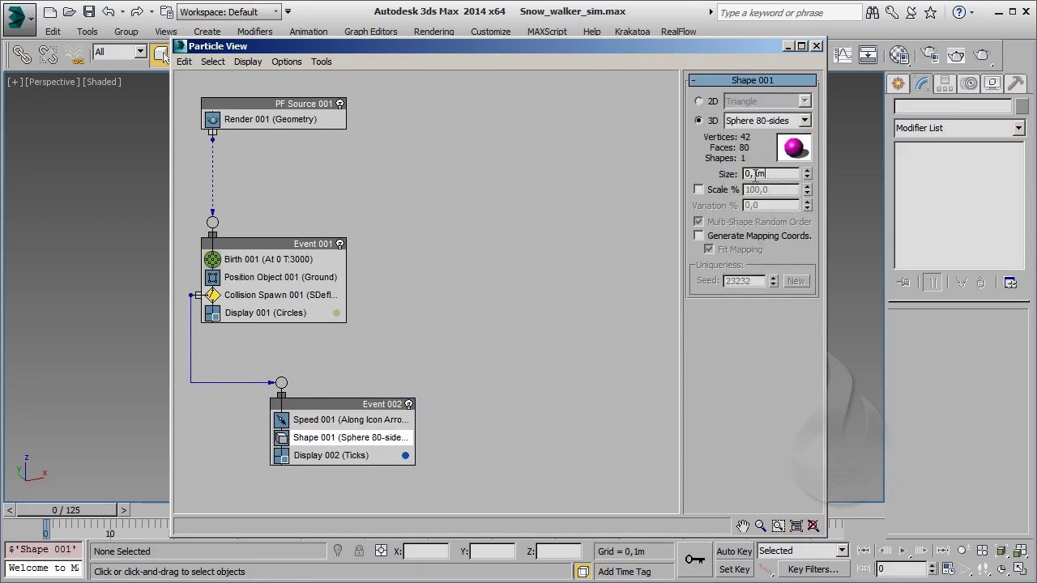
type("2")
key("Return")
Step: Set the Shape operator's Scale to 80% with 25% variation
left_click(698, 189)
type("80")
key("Tab")
type("25")
key("Return")
left_click(332, 455)
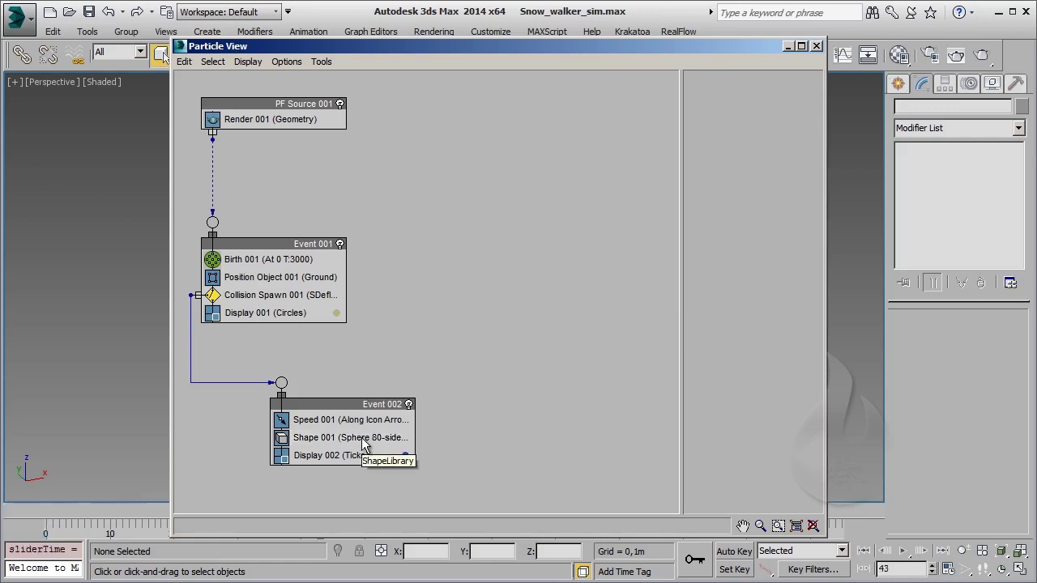
left_click(802, 104)
Step: Display Event 002's particles as Bounding Boxes and scrub to frame 55
left_click(775, 172)
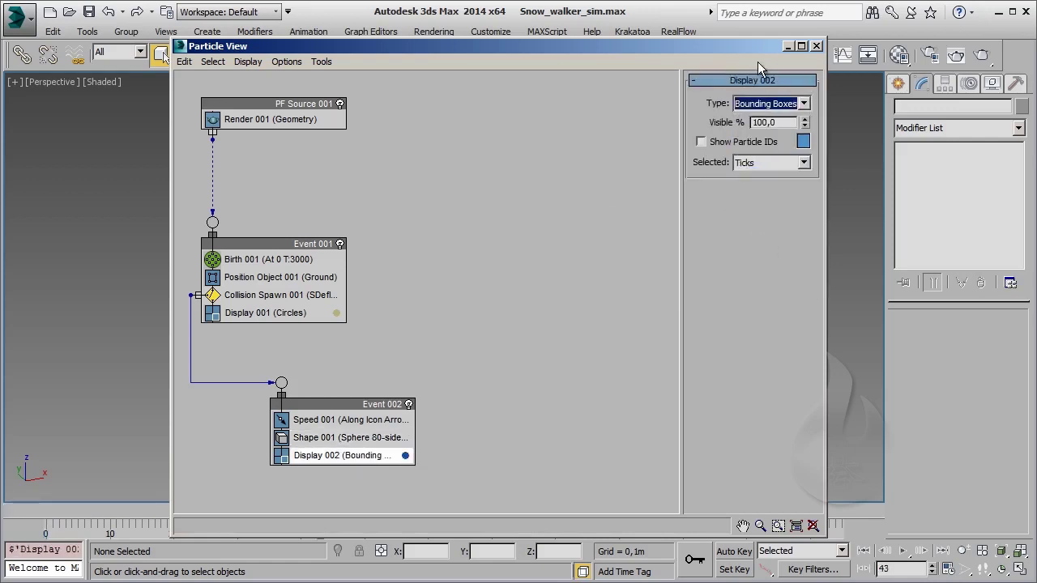
left_click_drag(680, 46, 1015, 41)
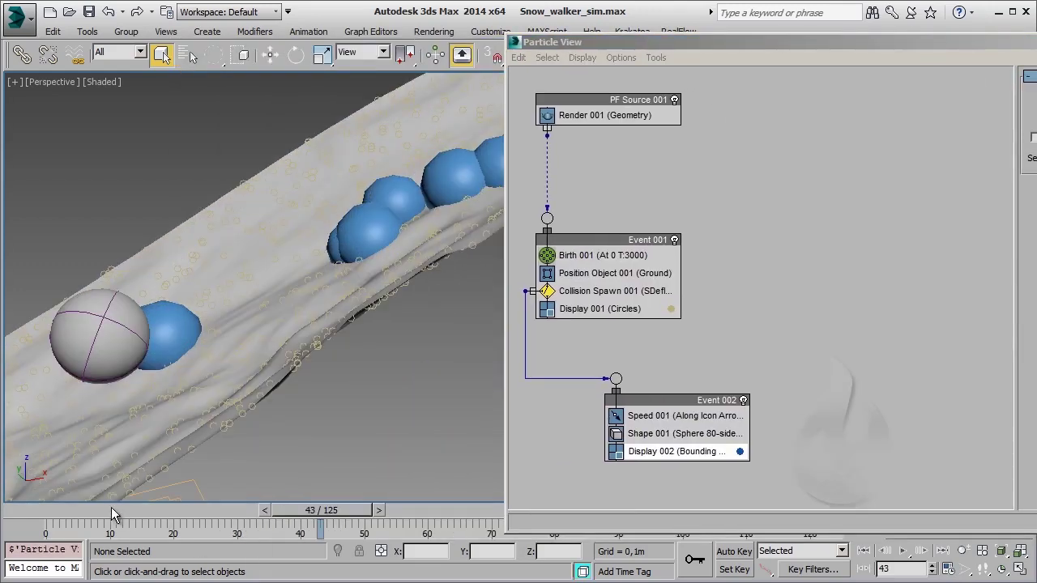
left_click_drag(322, 510, 396, 510)
scroll(209, 384, "down", 5)
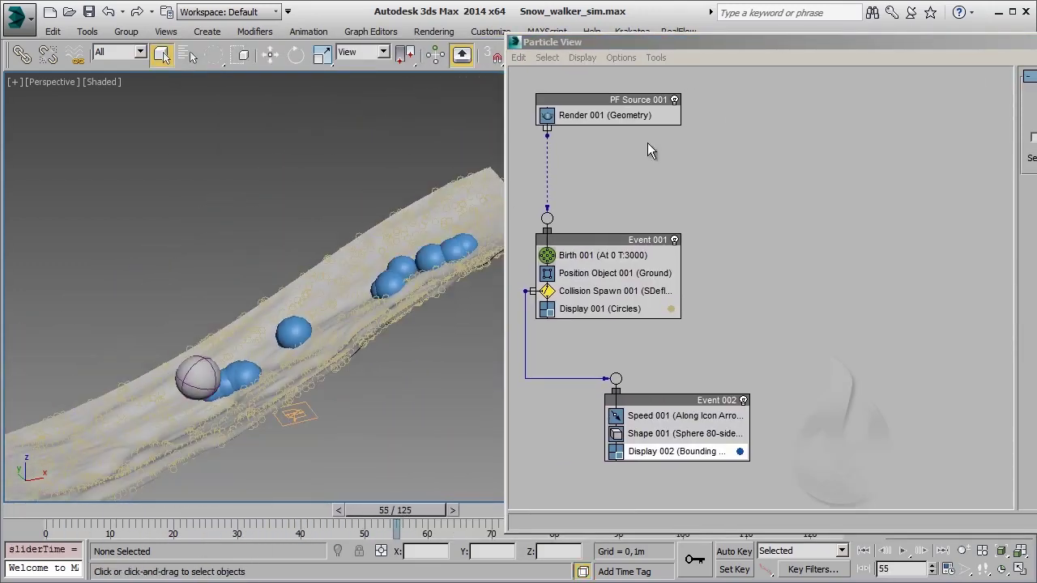
Step: Set PF Source 001's viewport quantity to 100%, close Particle View, and scrub to frame 71
left_click(648, 105)
left_click_drag(852, 46, 534, 47)
double_click(782, 182)
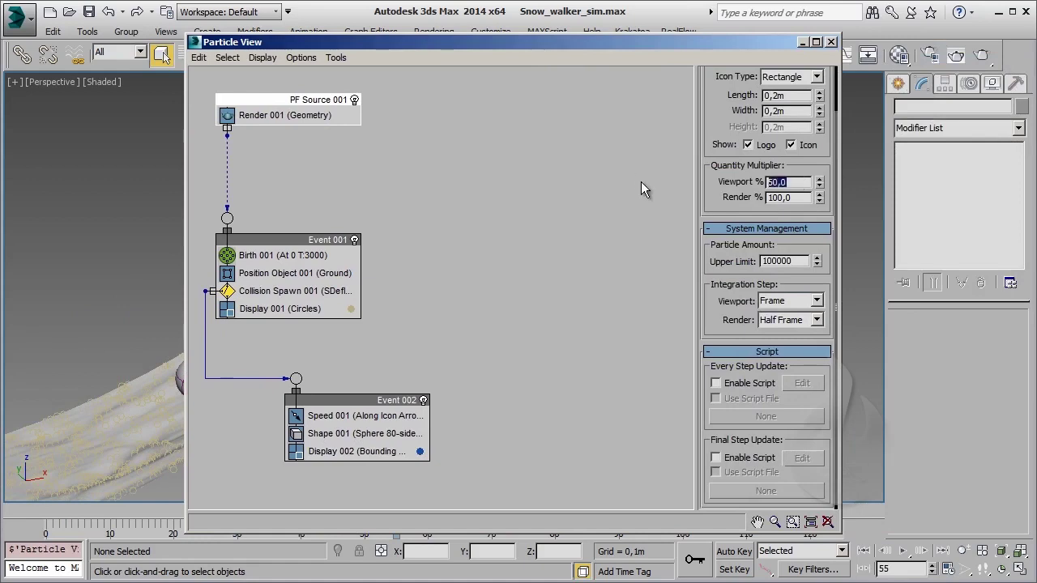
type("100")
key("Return")
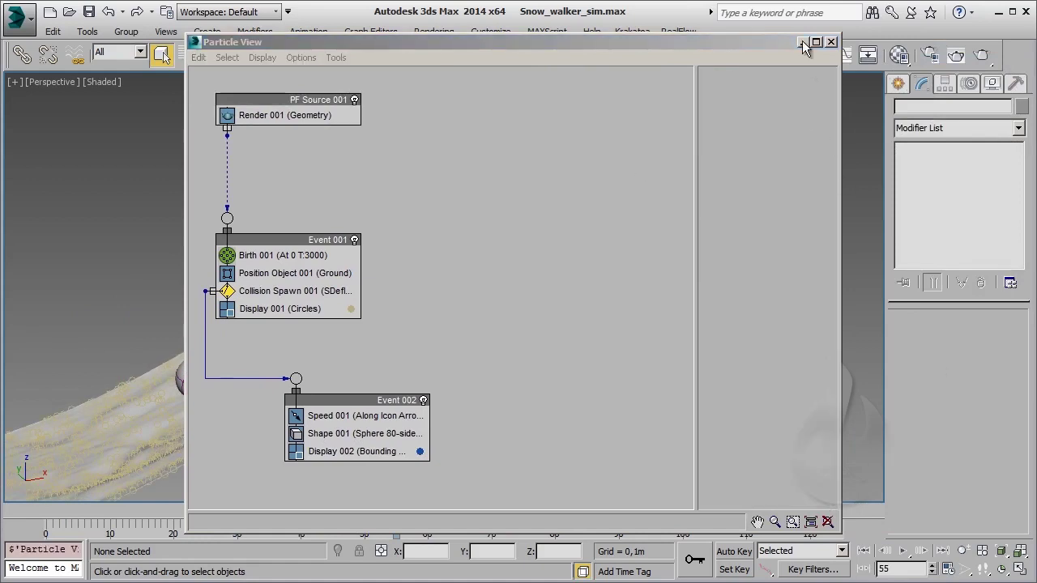
left_click(830, 42)
left_click_drag(387, 518, 497, 519)
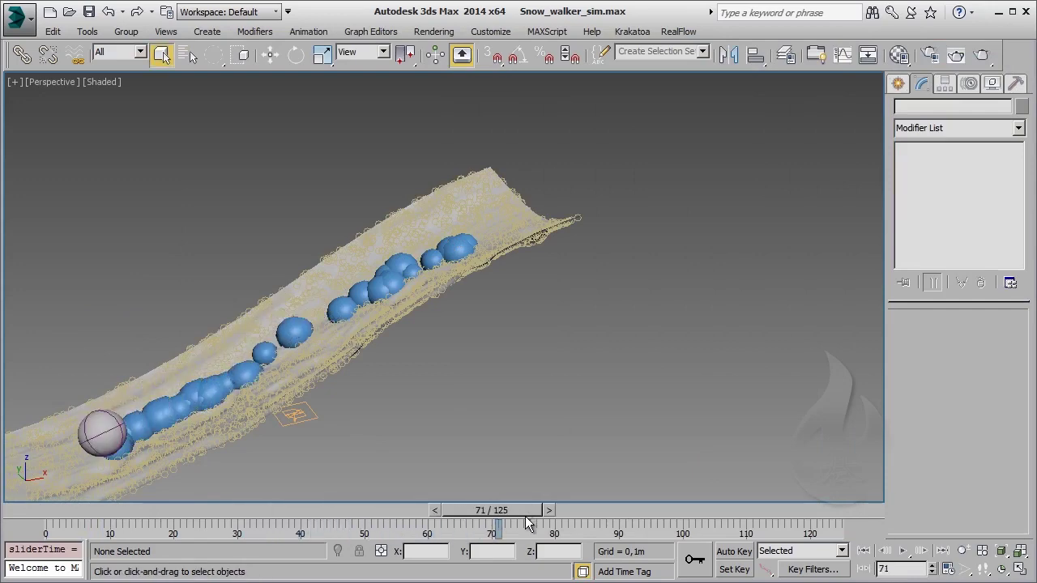
middle_click_drag(247, 433, 467, 374)
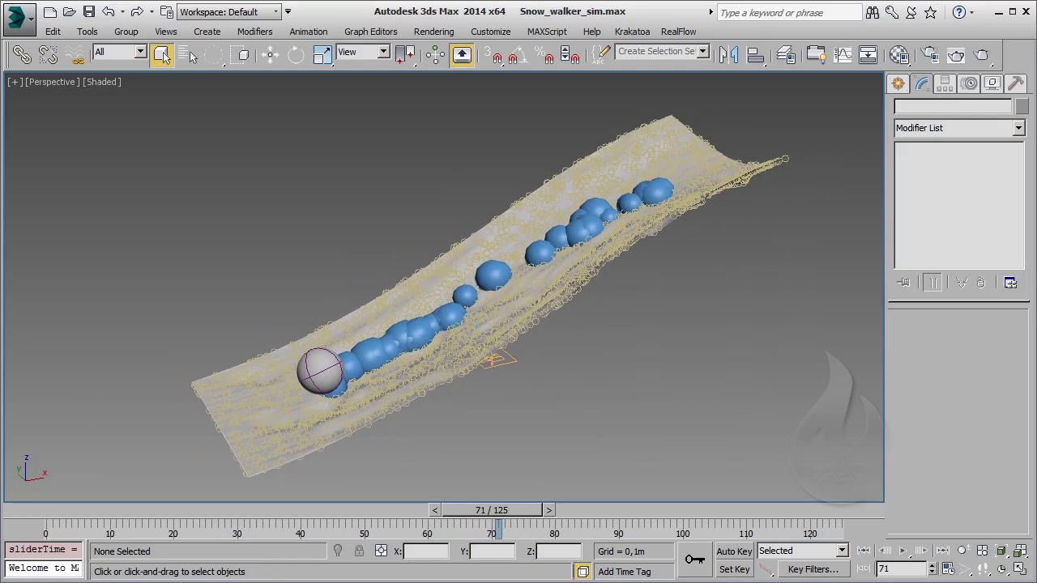
Step: Create Mesher001 by running Mesher() in the MAXScript Listener, then close it
left_click(897, 84)
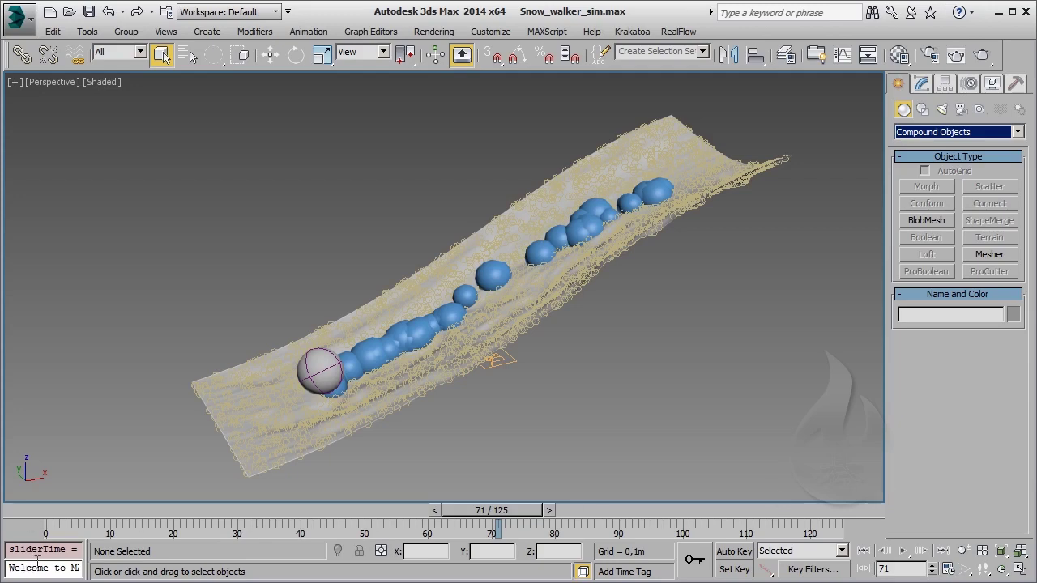
left_click_drag(85, 559, 180, 568)
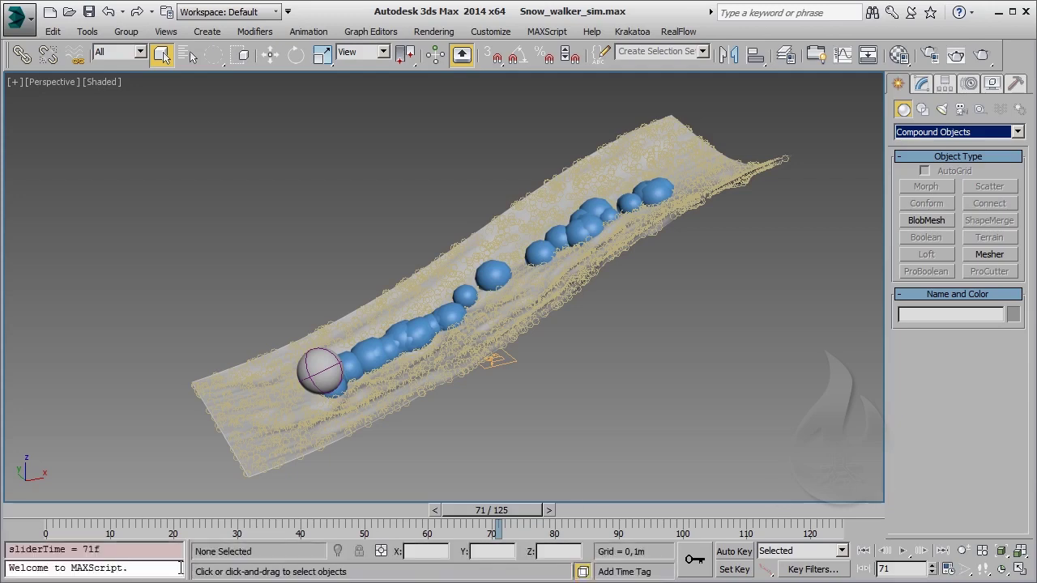
left_click(158, 571)
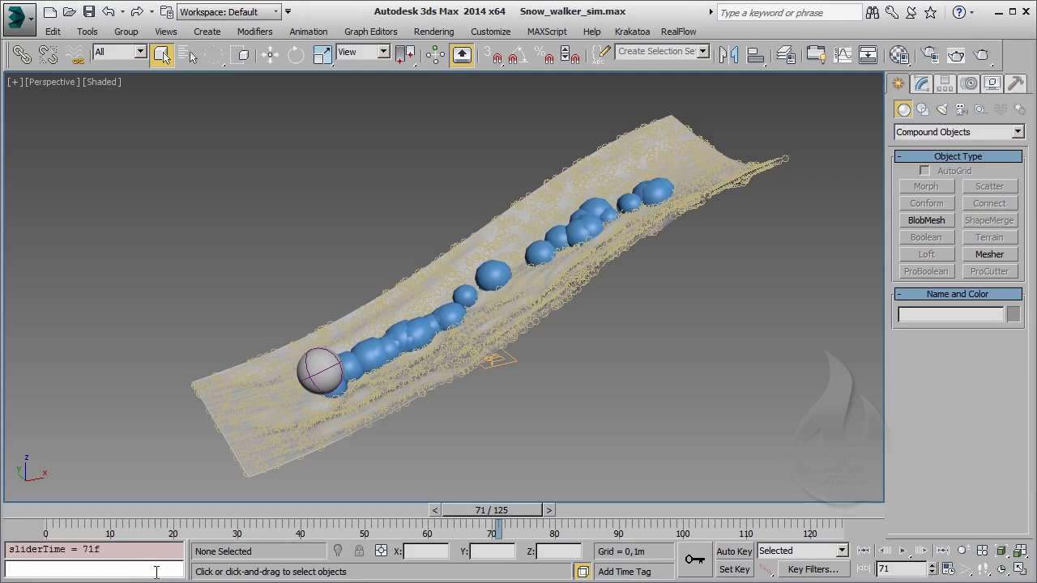
right_click(157, 572)
left_click(153, 578)
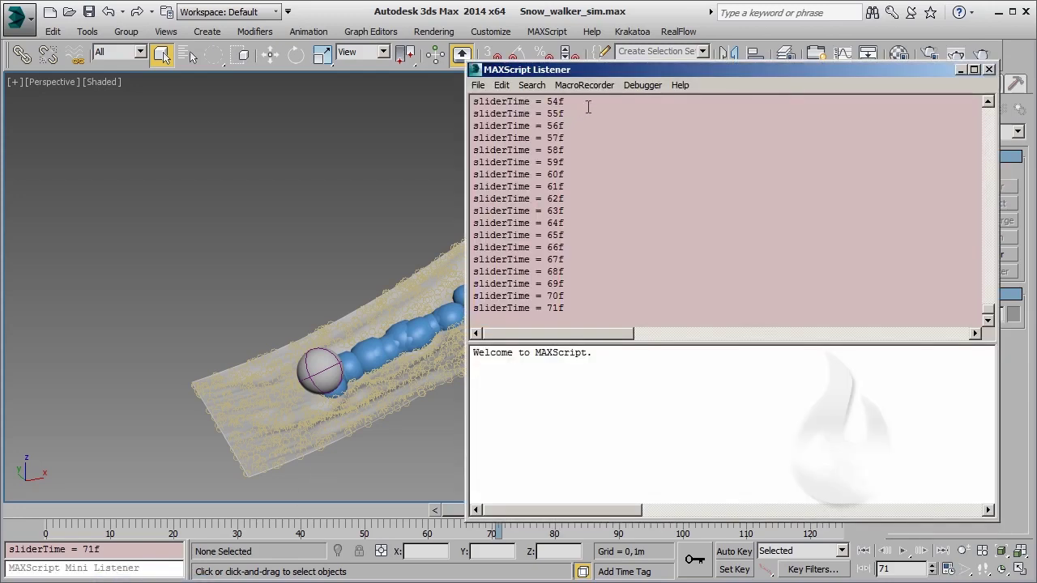
left_click(602, 432)
type("Me")
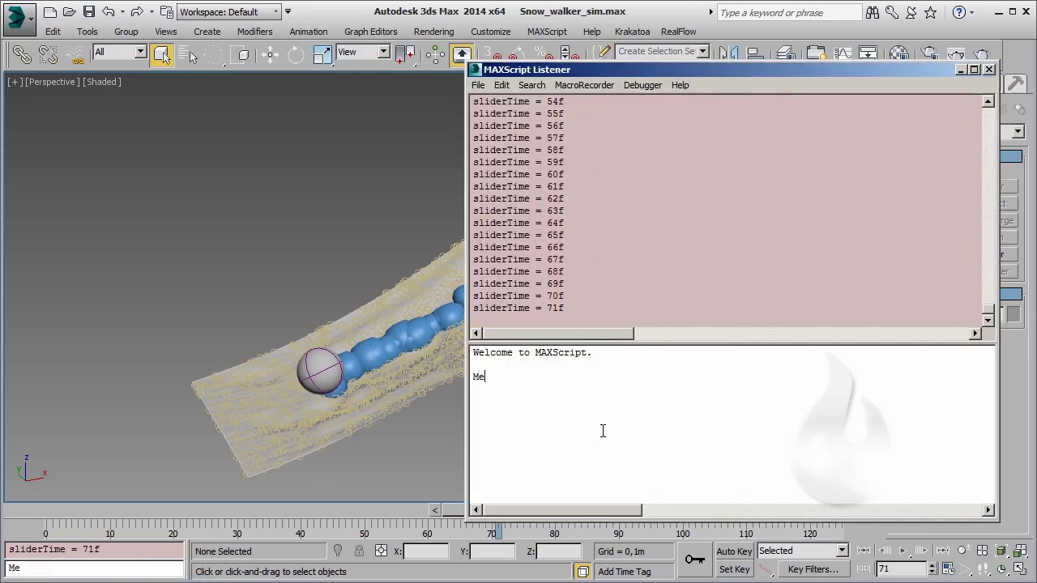
type("sher")
type("(")
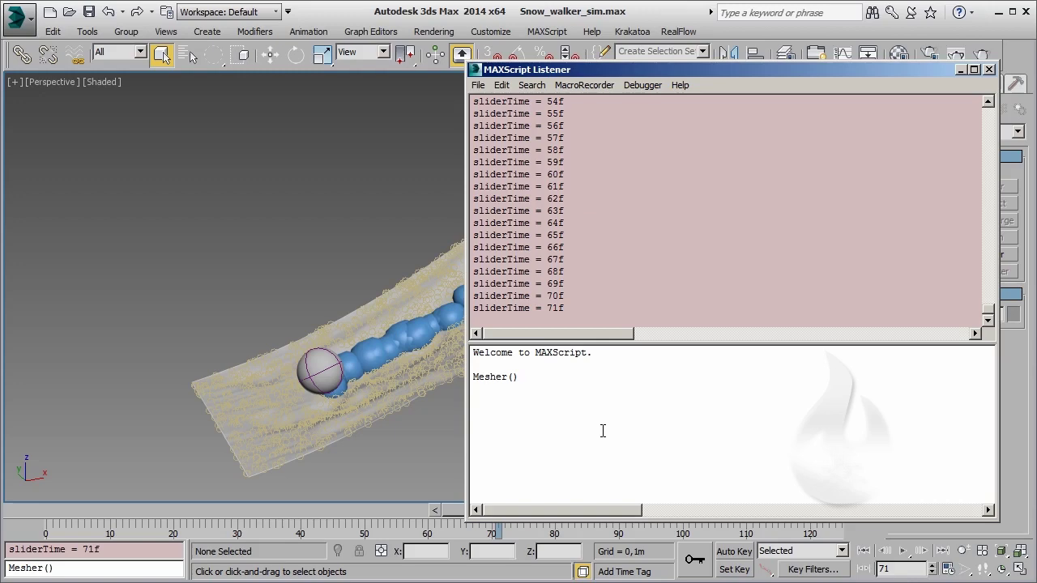
key("Return")
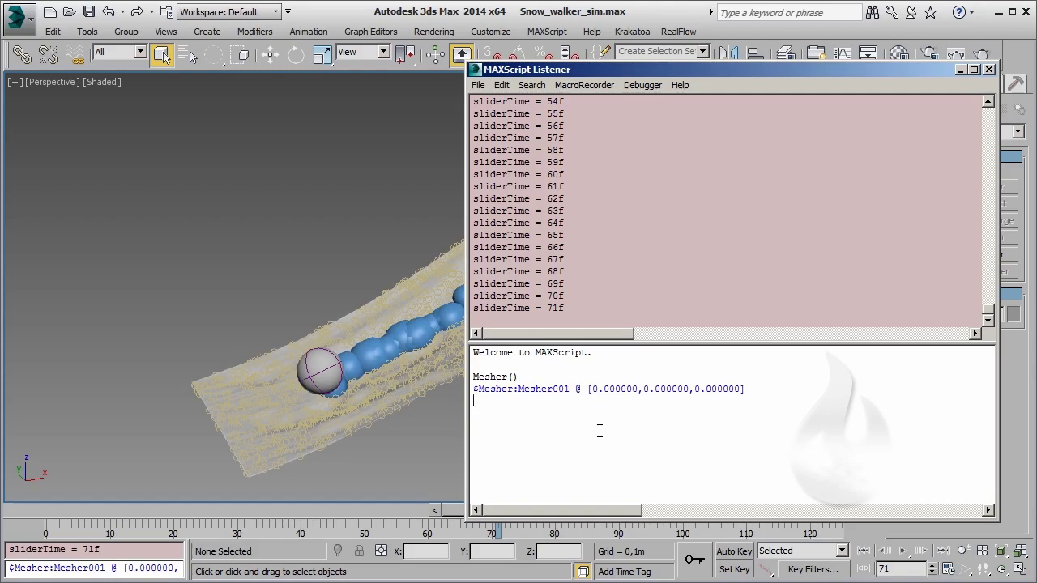
left_click(988, 71)
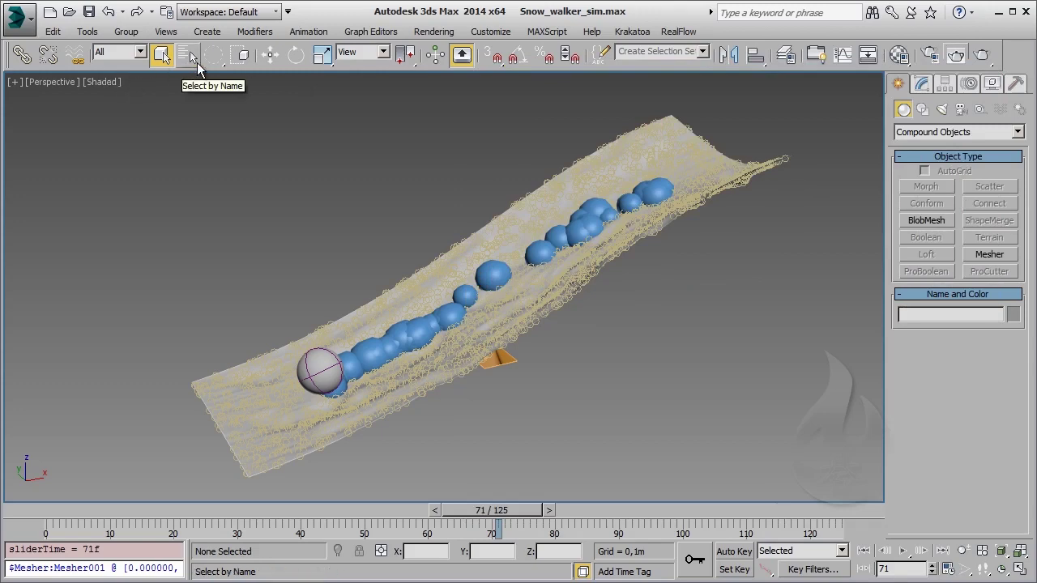
Step: Select the Mesher object through a new Scene Explorer from the Tools menu
left_click(197, 63)
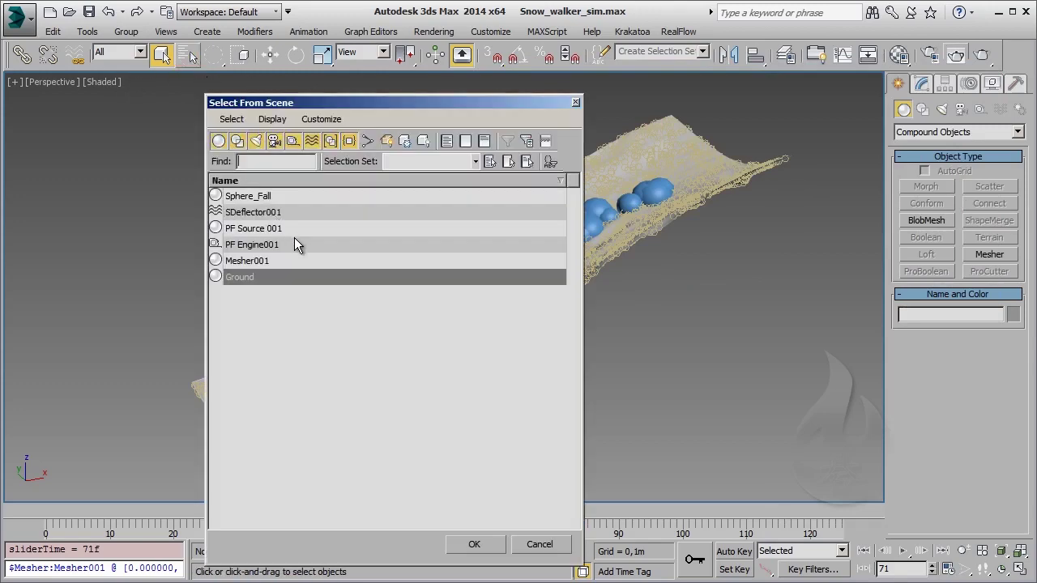
left_click(278, 260)
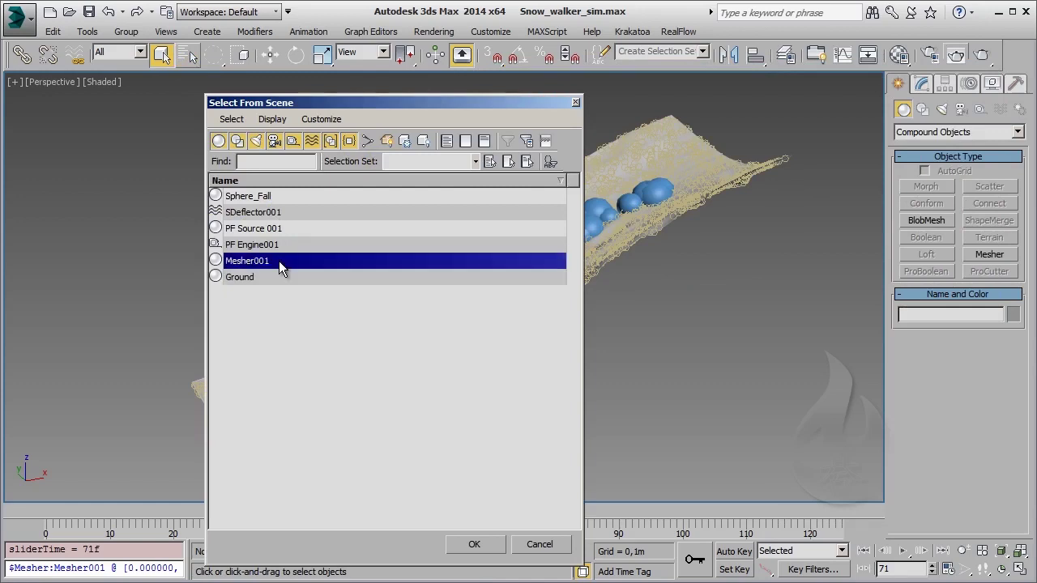
left_click(575, 103)
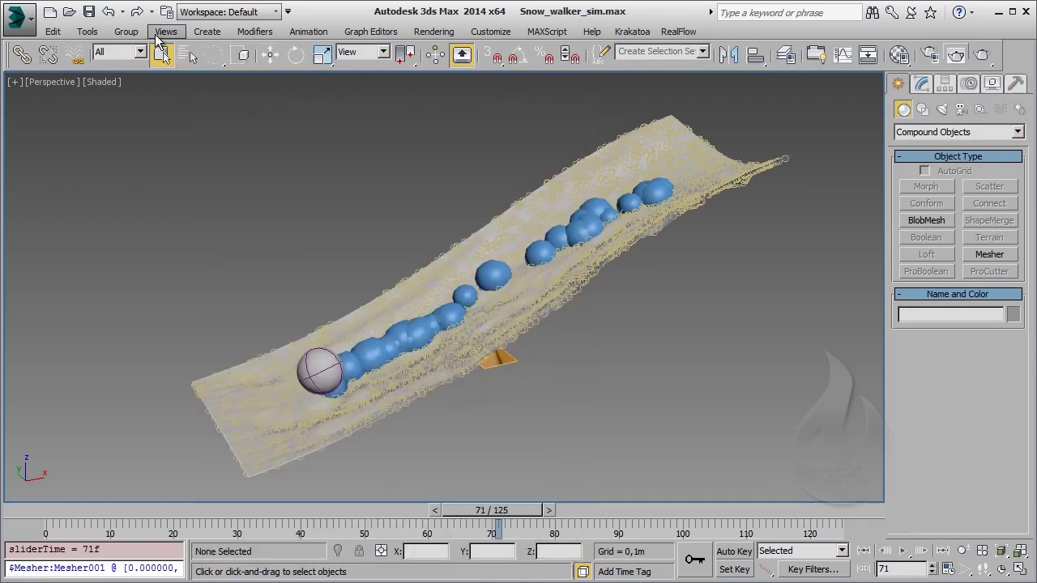
left_click(94, 38)
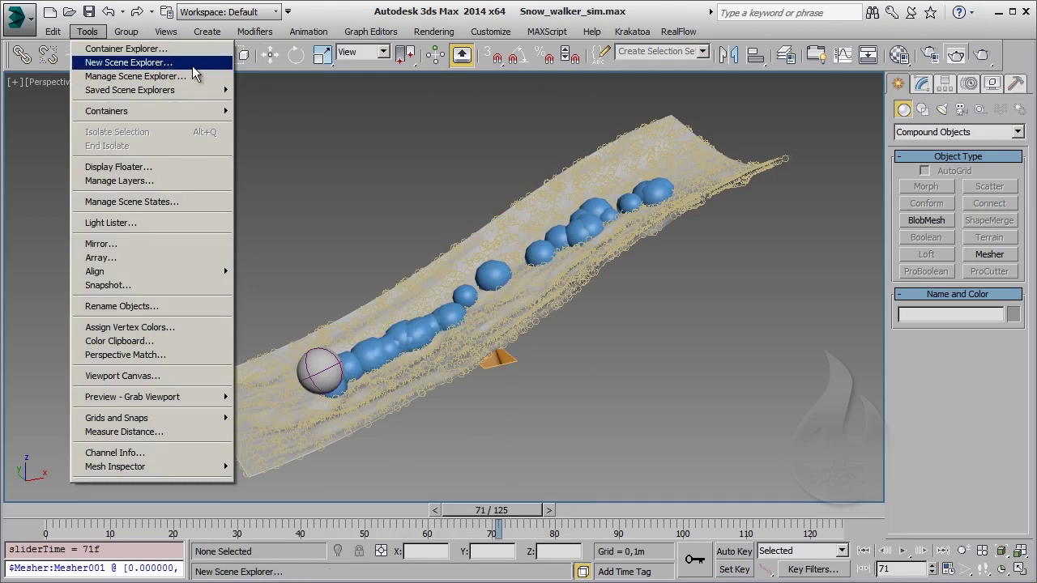
left_click(162, 62)
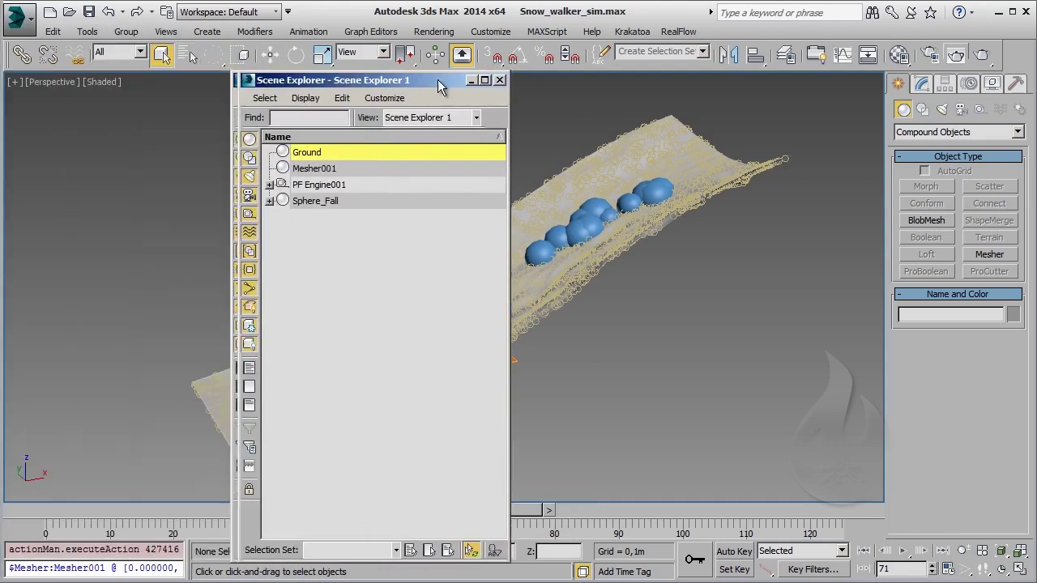
left_click_drag(53, 77, 554, 76)
left_click(443, 164)
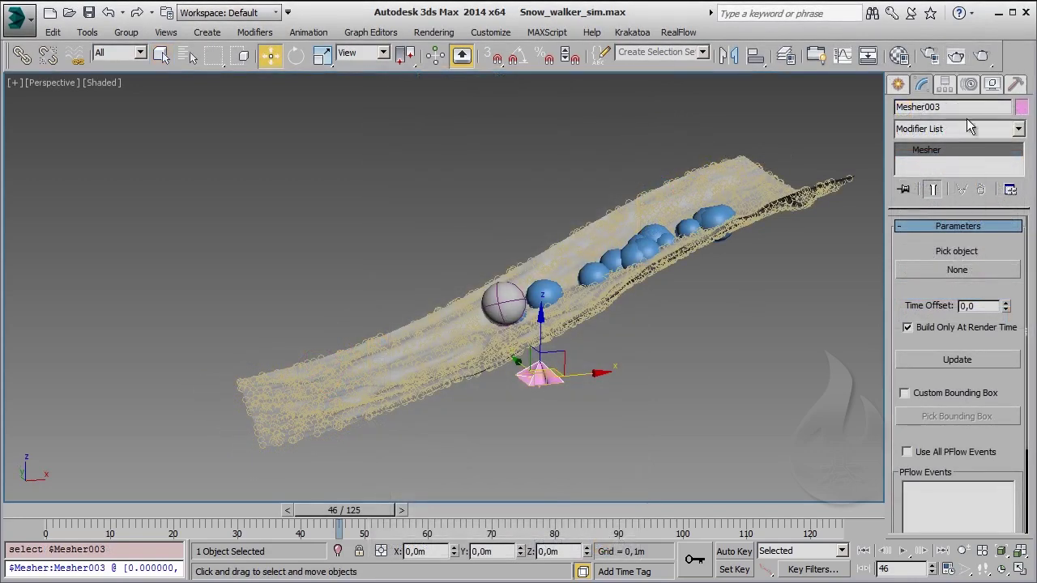
Step: Rename the Mesher to Mesher_Snow and pick PF Source 001 as its source
left_click(966, 108)
left_click(964, 106)
type("_Snow")
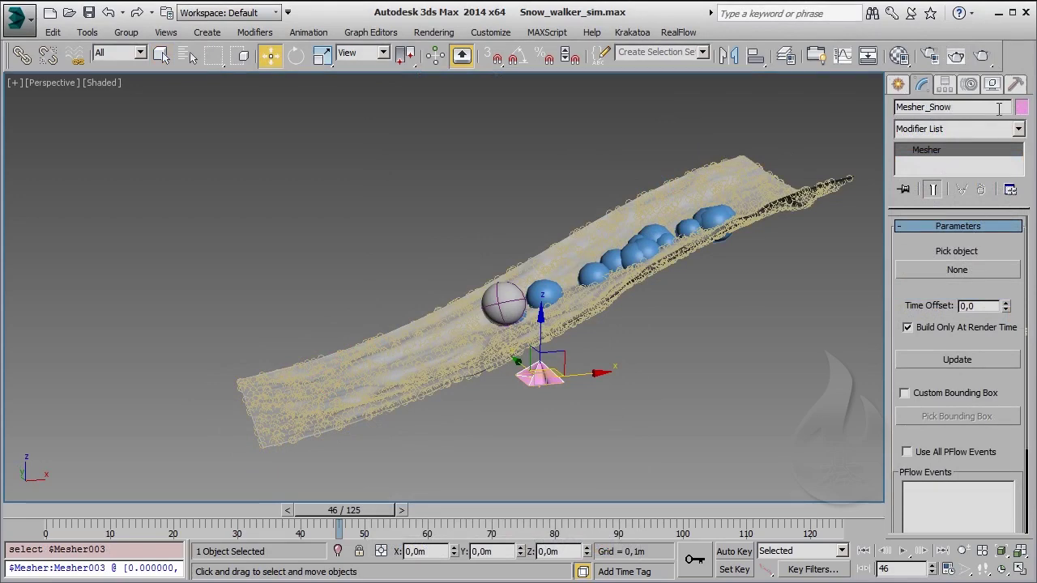
key("Return")
left_click(958, 271)
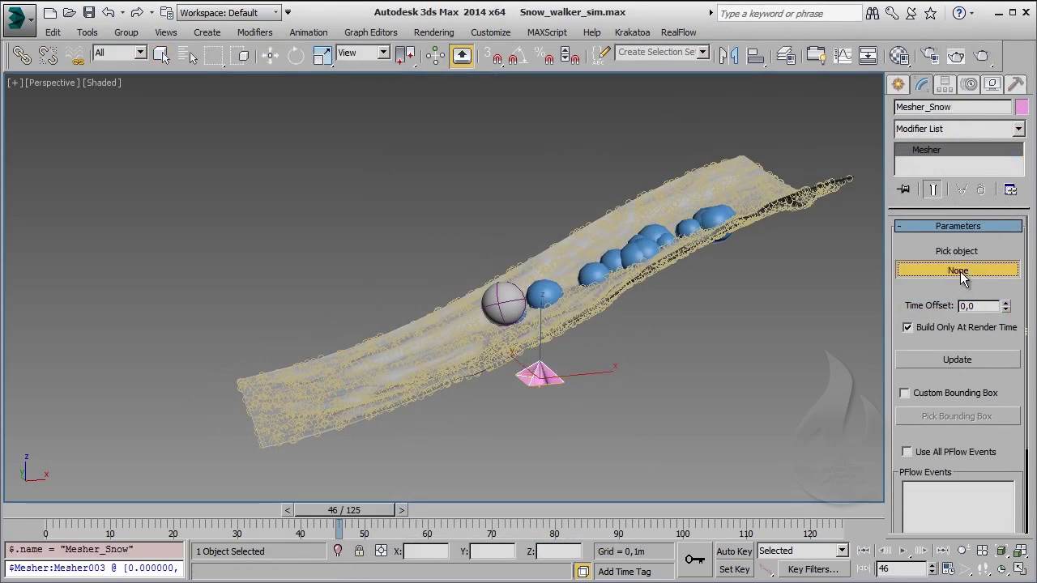
key("h")
double_click(263, 232)
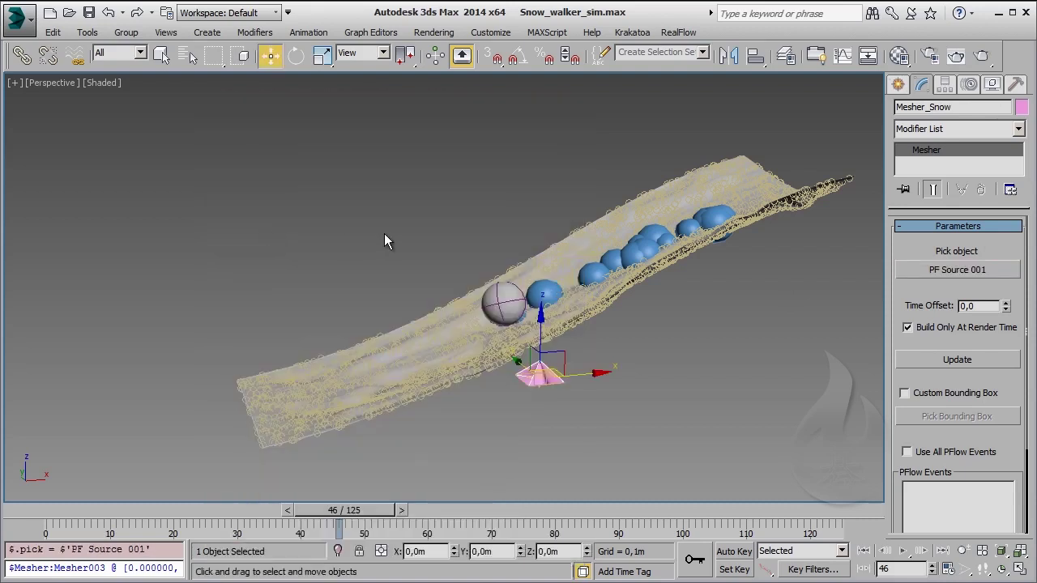
Step: Add Event 002 to Mesher_Snow's PFlow Events list
scroll(1005, 389, "down", 3)
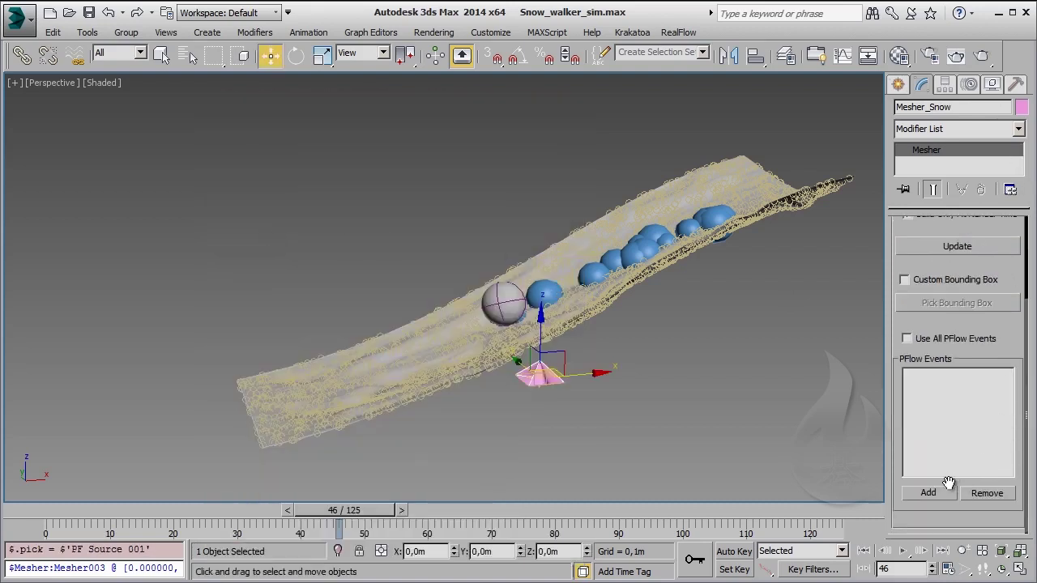
left_click(949, 488)
left_click(92, 36)
left_click(98, 252)
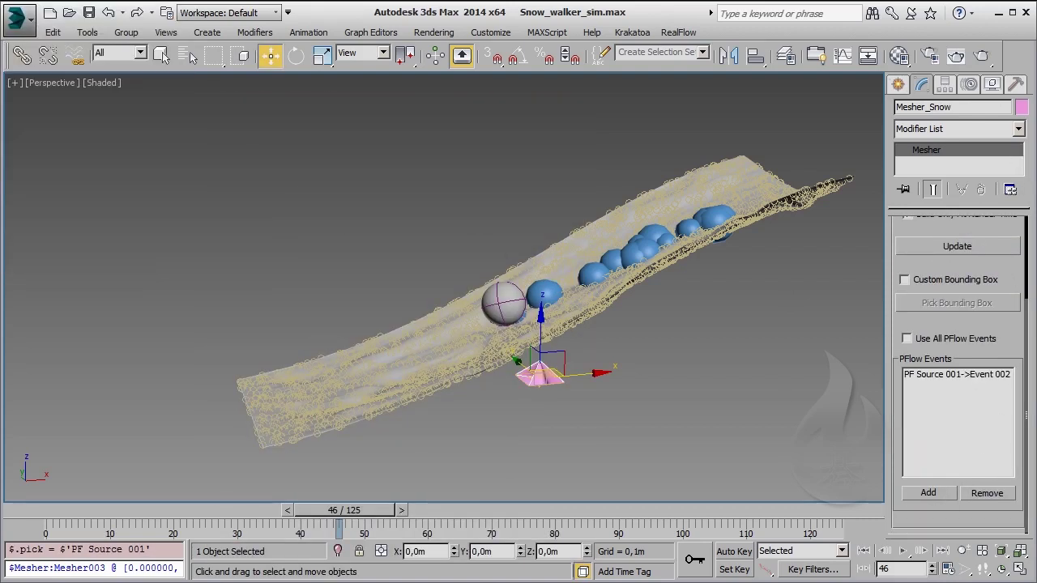
left_click(268, 413)
Step: Scrub back to around frame 30 and select the Ground surface
left_click_drag(181, 516, 377, 518)
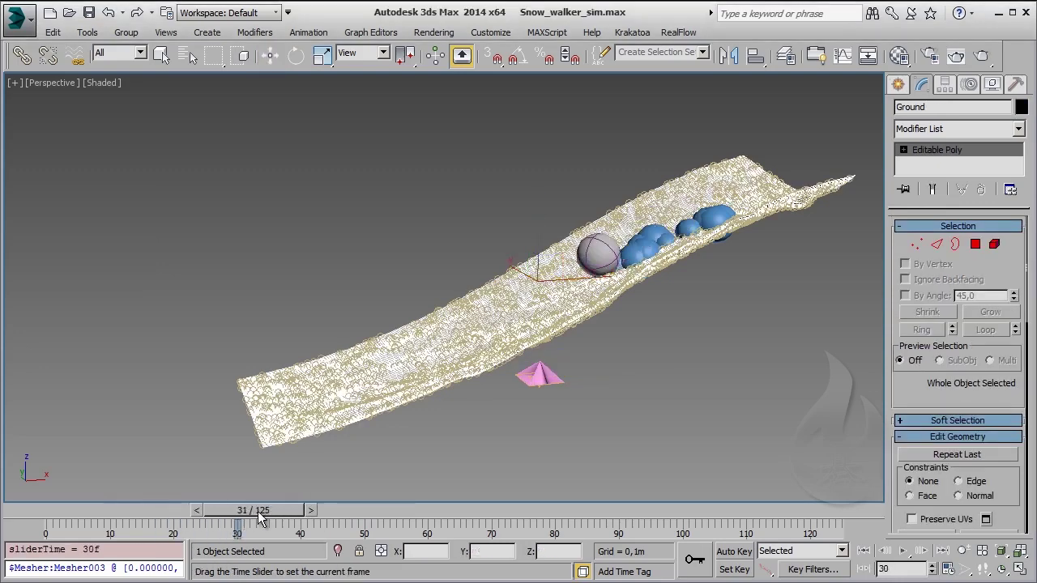
key("w")
left_click(547, 375)
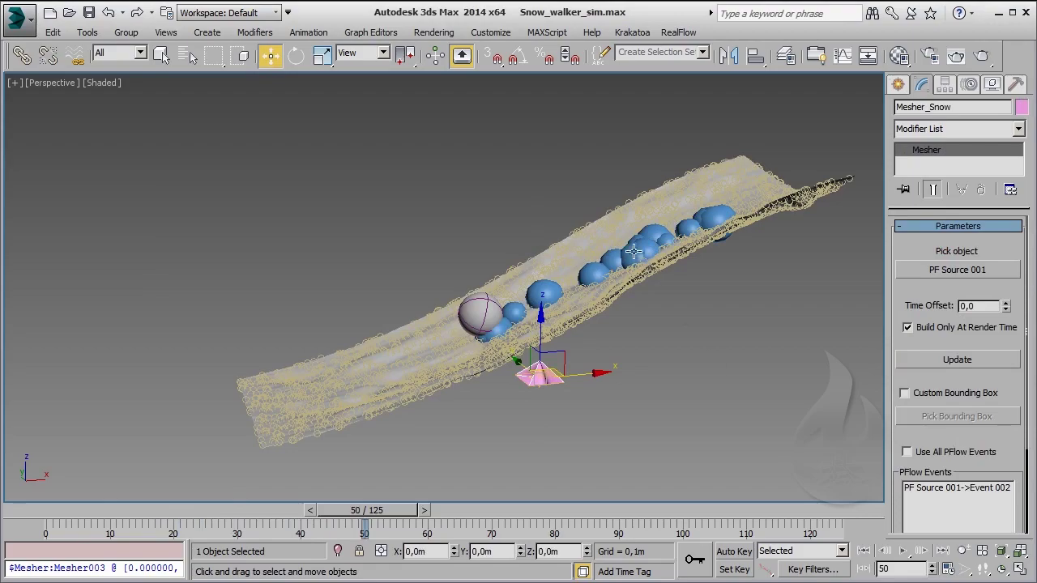
scroll(991, 386, "down", 5)
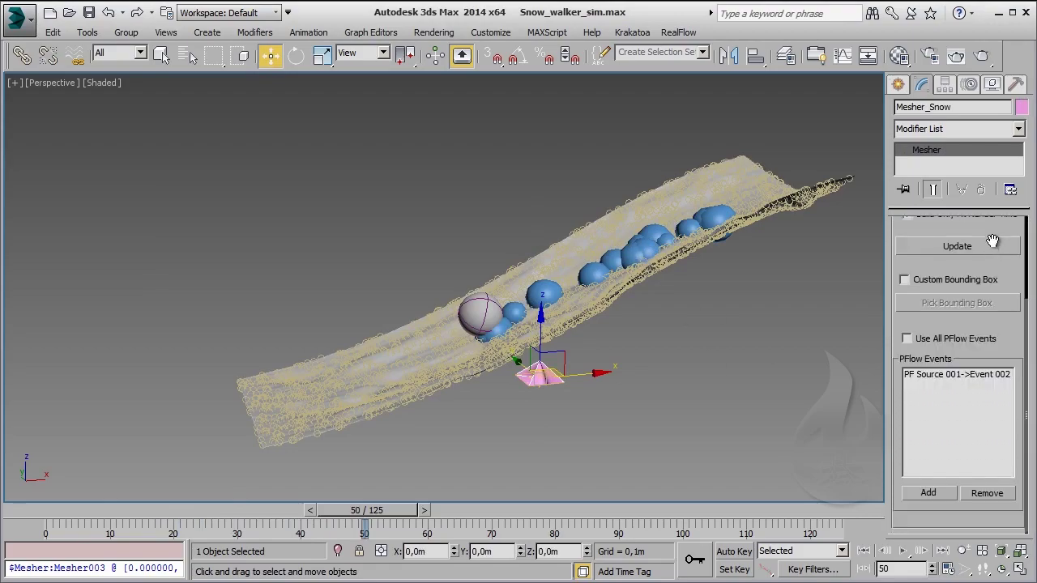
left_click(571, 326)
scroll(571, 322, "up", 3)
scroll(560, 320, "up", 2)
mouse_move(75, 519)
left_mouse_down()
mouse_move(49, 518)
mouse_move(434, 513)
left_mouse_up()
key("w")
Step: Clone the Ground as an independent Copy named Ground_Snow_print
right_click(485, 354)
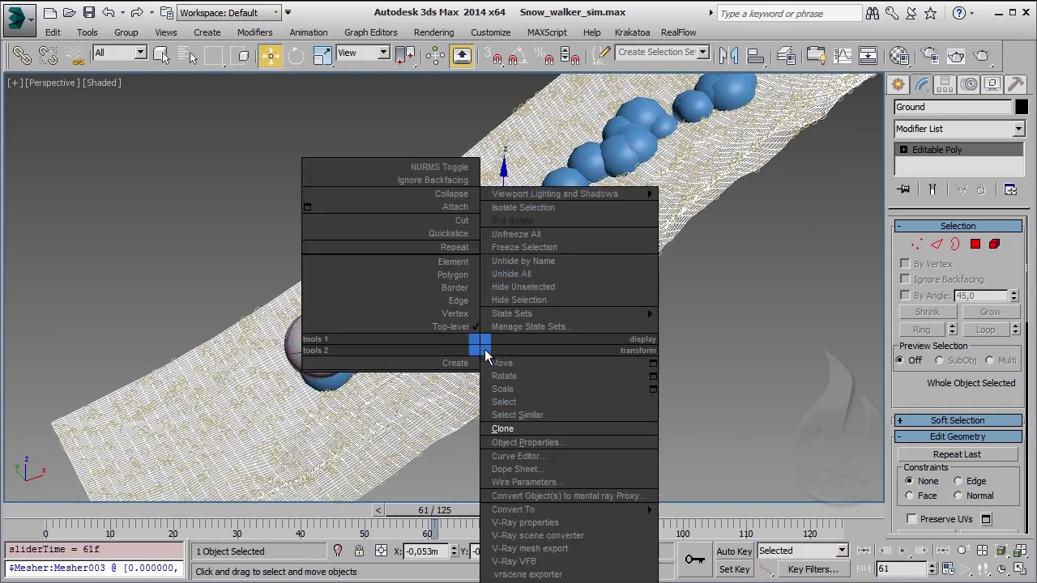
left_click(503, 428)
left_click(476, 361)
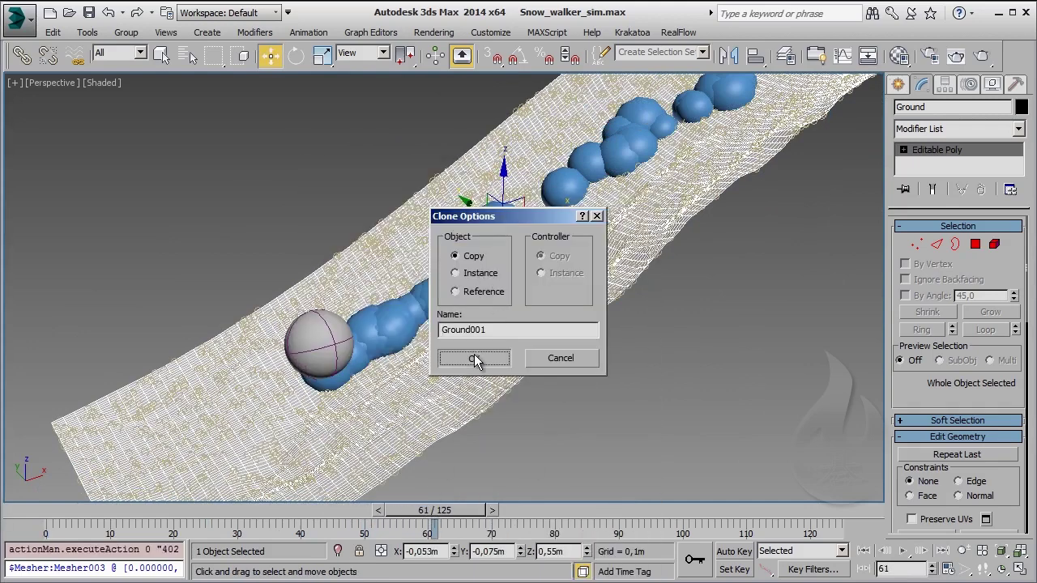
left_click_drag(486, 330, 470, 330)
type("_Sn")
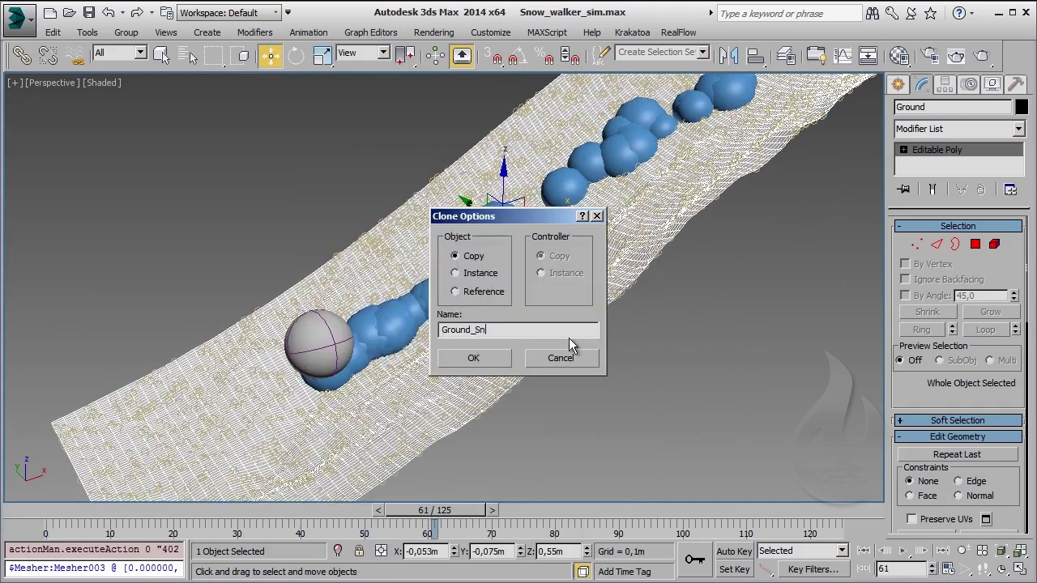
type("ow_print")
key("Return")
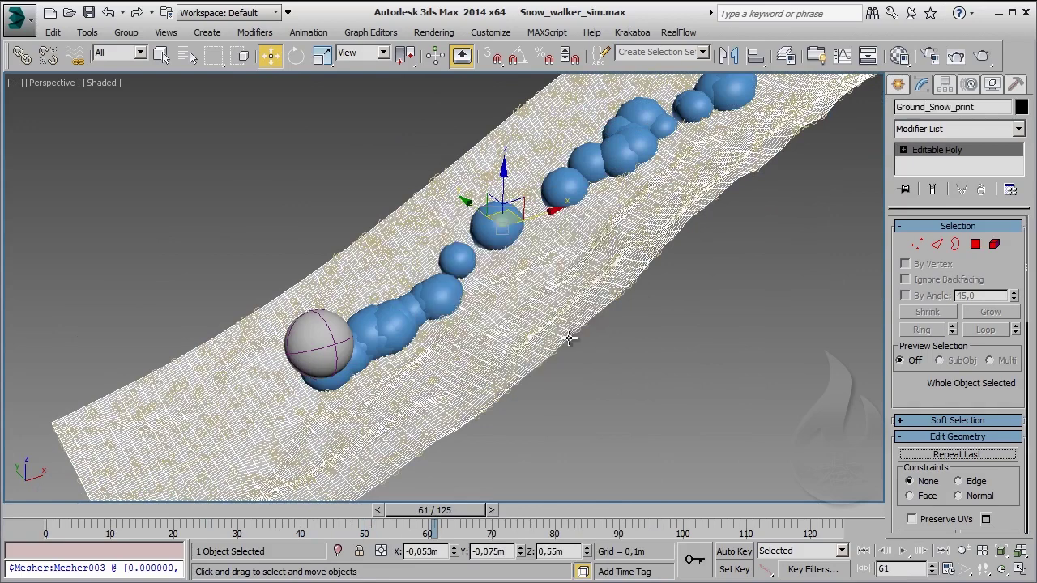
Step: Add a Vol. Select modifier to Ground_Snow_print working at Vertex level
left_click(968, 128)
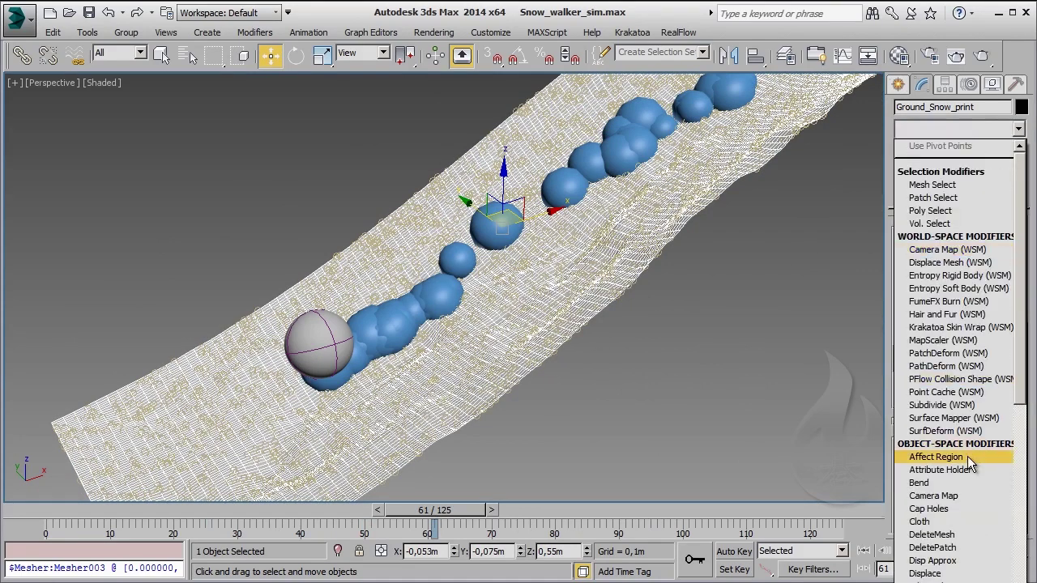
scroll(968, 462, "down", 2)
scroll(966, 474, "down", 5)
scroll(956, 490, "down", 2)
scroll(958, 483, "down", 2)
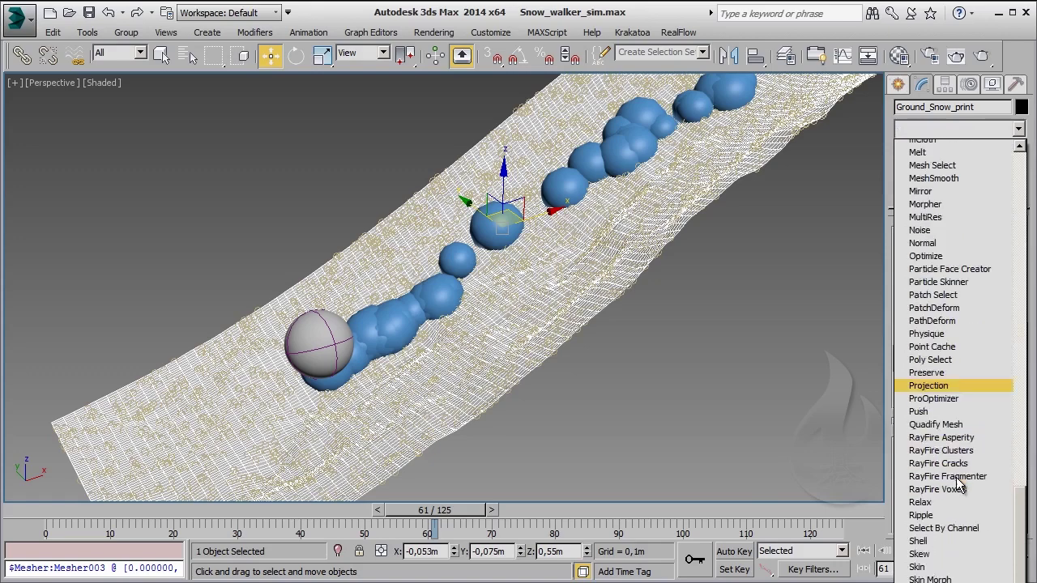
scroll(957, 481, "down", 6)
scroll(955, 477, "down", 1)
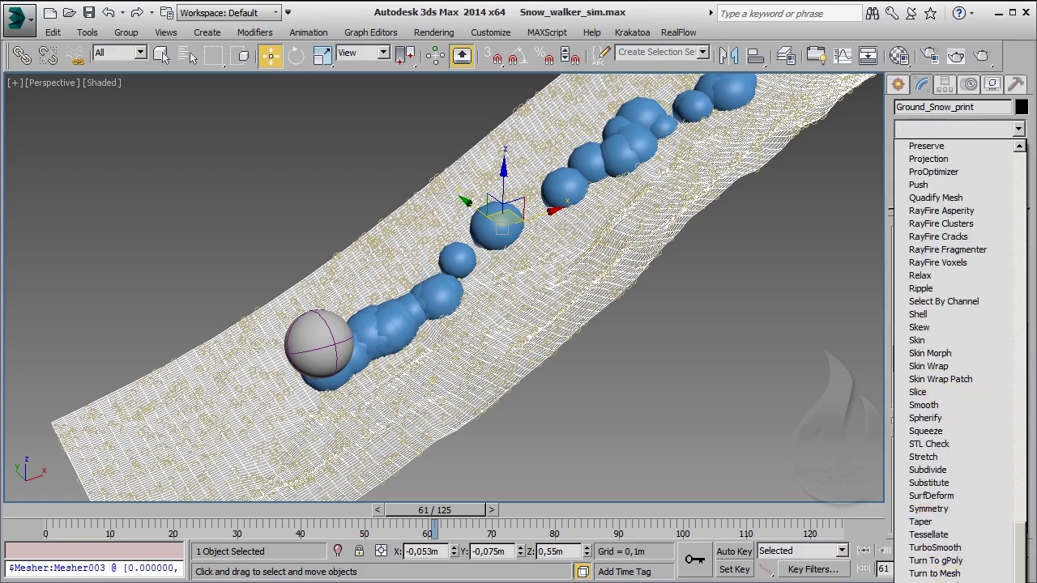
scroll(956, 478, "down", 3)
left_click(931, 547)
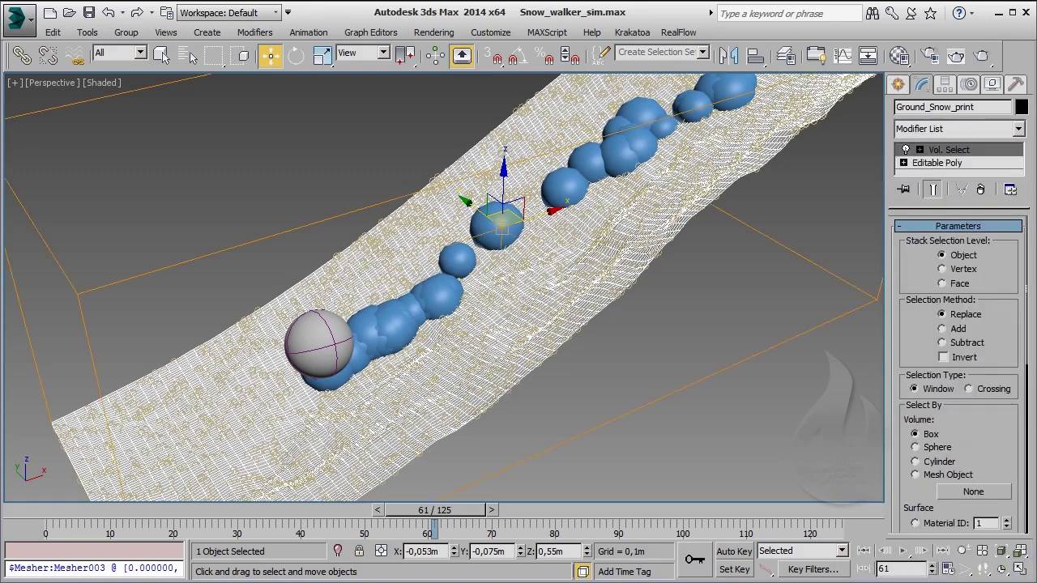
left_click(959, 269)
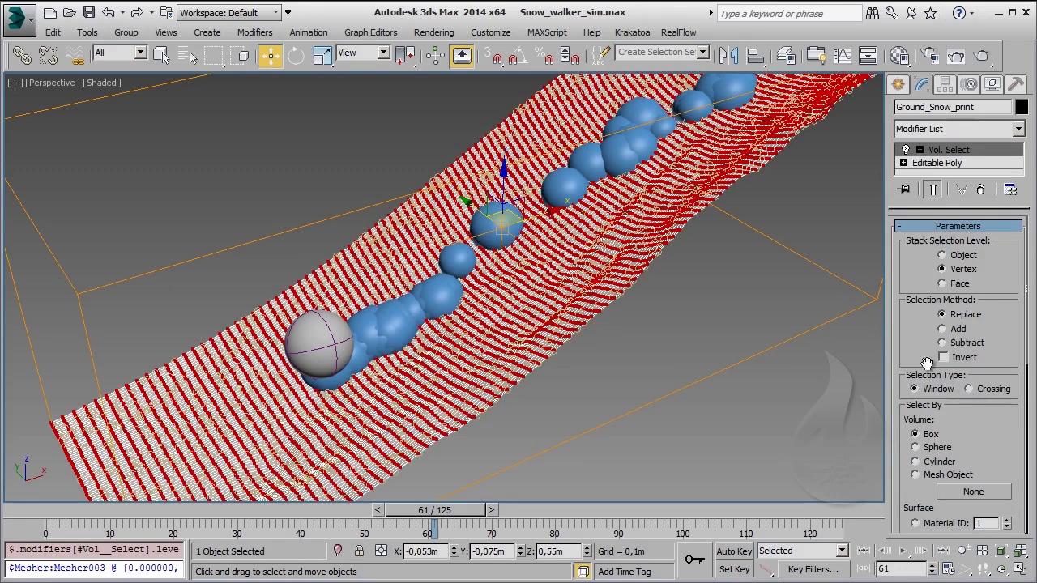
Step: Use Mesher_Snow as the Mesh Object selection volume and view the scene in wireframe
left_click(928, 477)
left_click(971, 492)
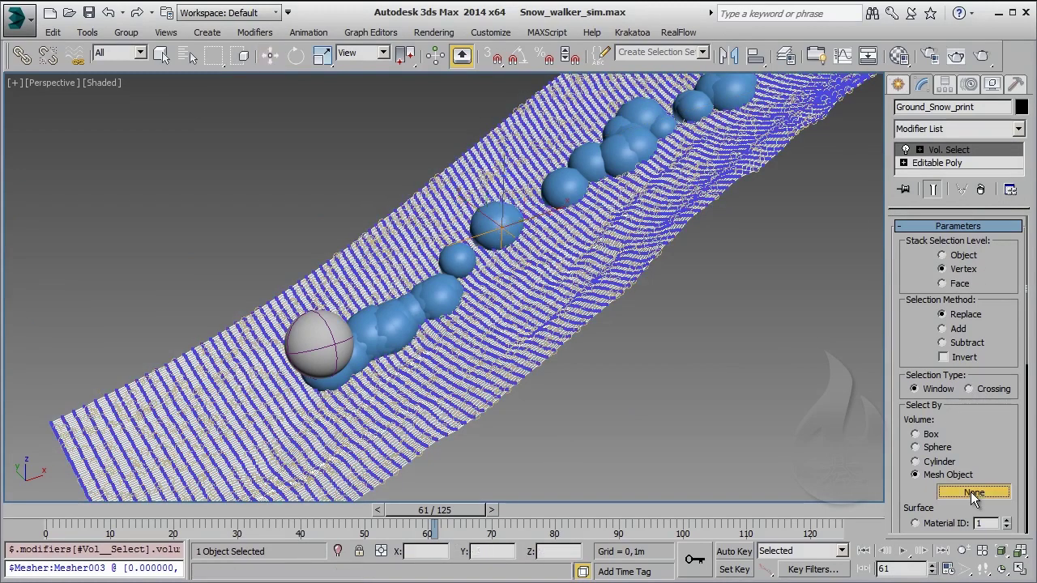
key("h")
left_click(247, 261)
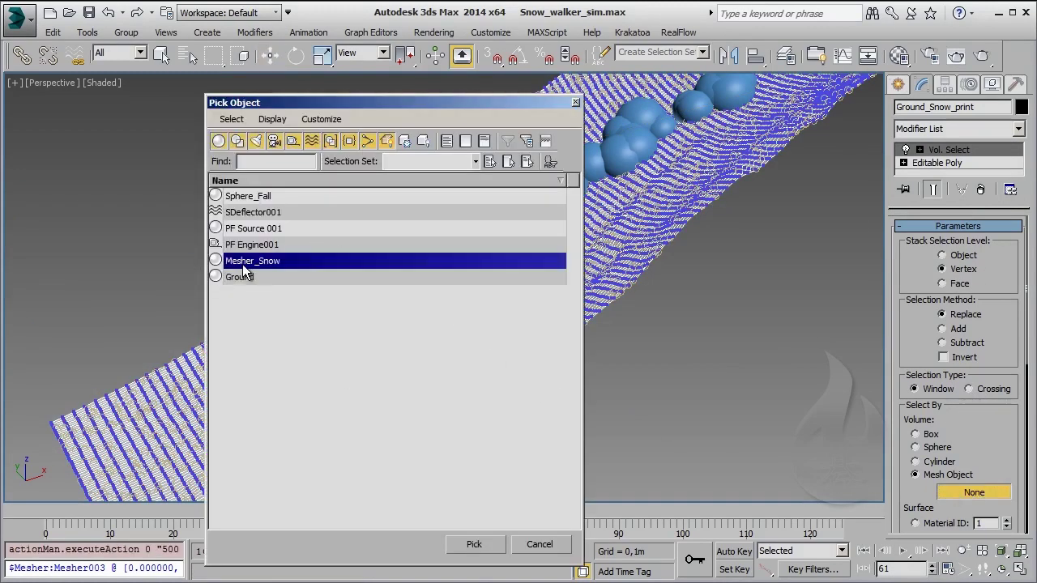
left_click(474, 544)
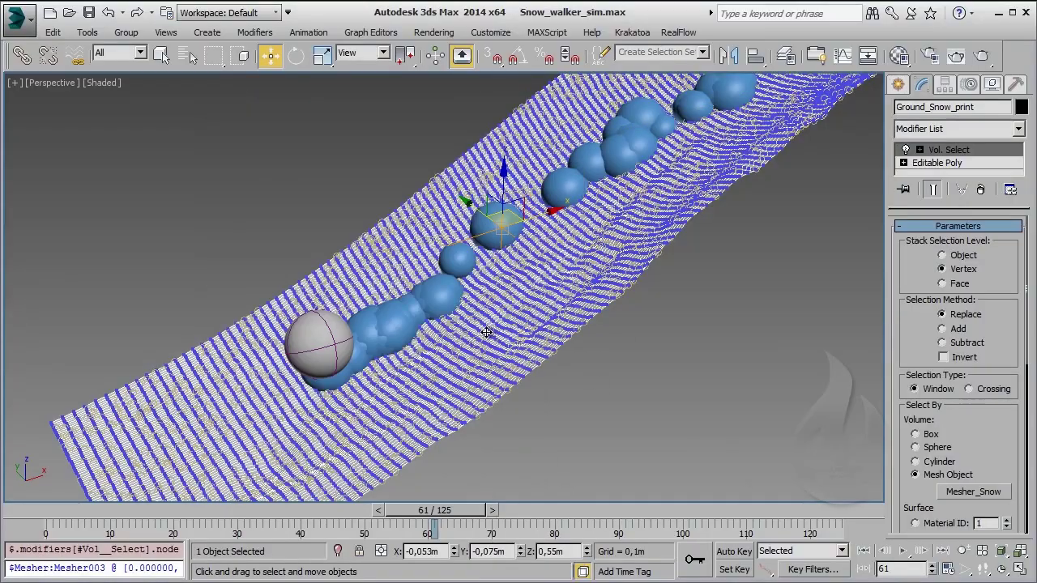
middle_click_drag(638, 207, 570, 328, "alt")
key("F3")
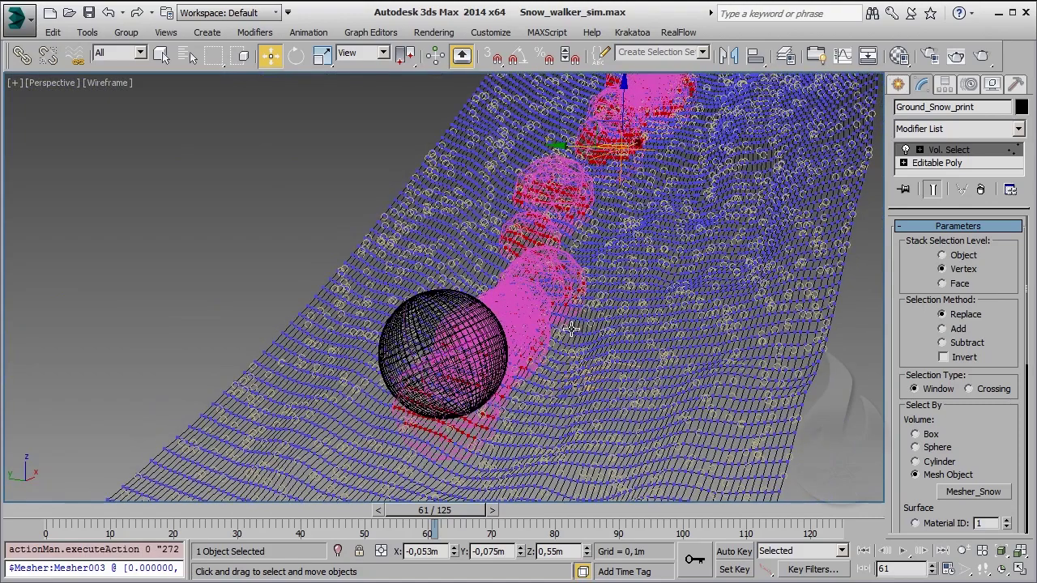
scroll(926, 399, "down", 3)
scroll(926, 400, "down", 3)
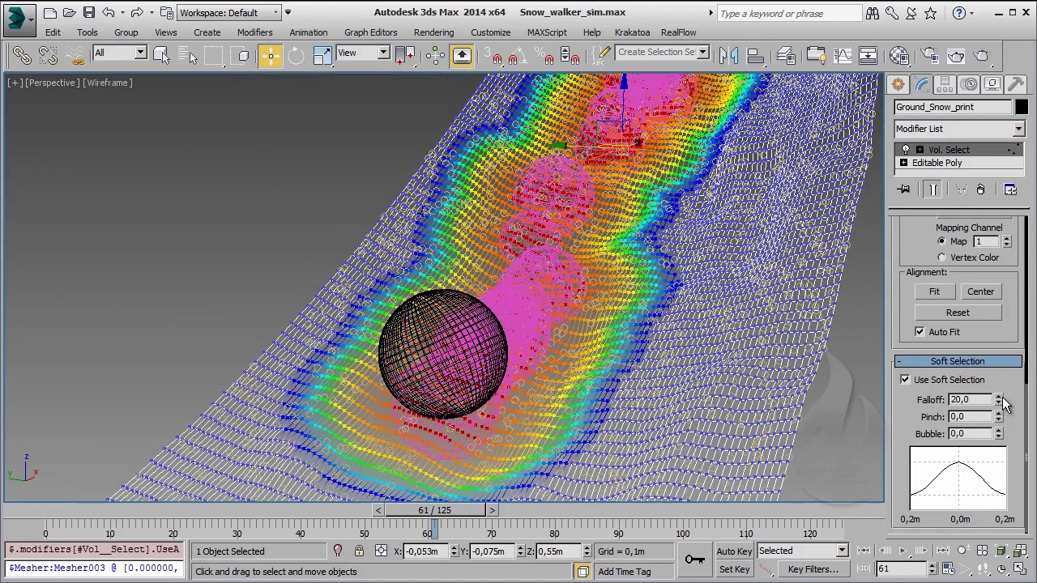
Step: Set the Vol. Select soft selection Falloff to about 1,5 and Pinch to 0,45
left_click(1001, 399)
type("1,26")
key("Return")
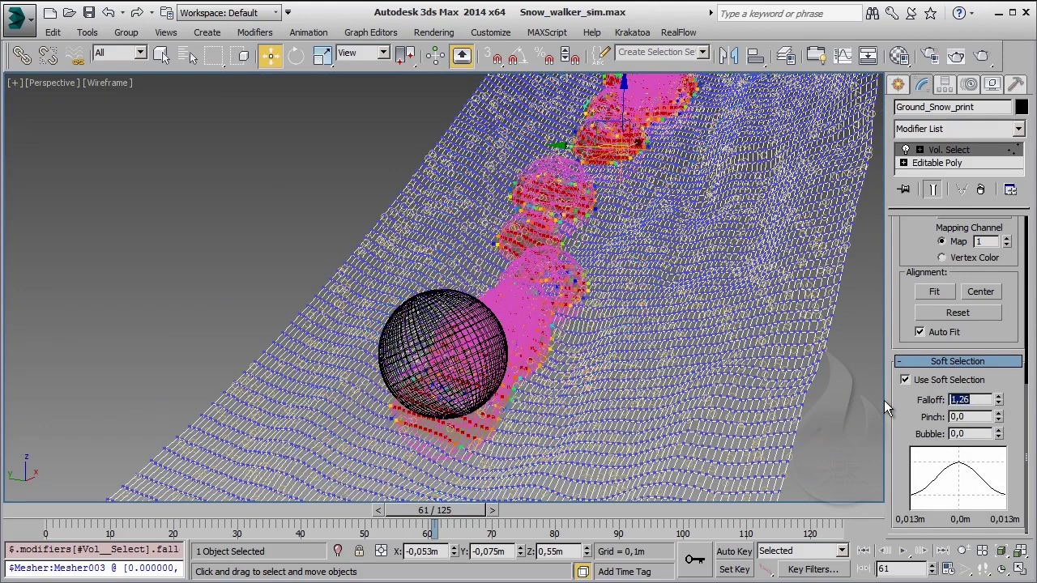
left_click_drag(1001, 400, 1005, 379)
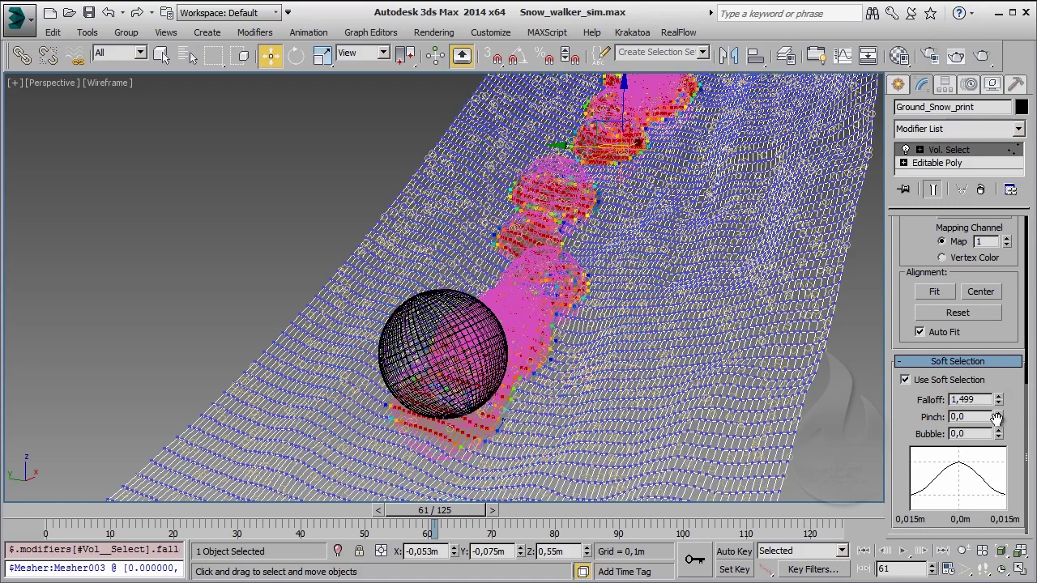
mouse_move(998, 418)
left_mouse_down()
mouse_move(1007, 400)
mouse_move(989, 411)
left_mouse_up()
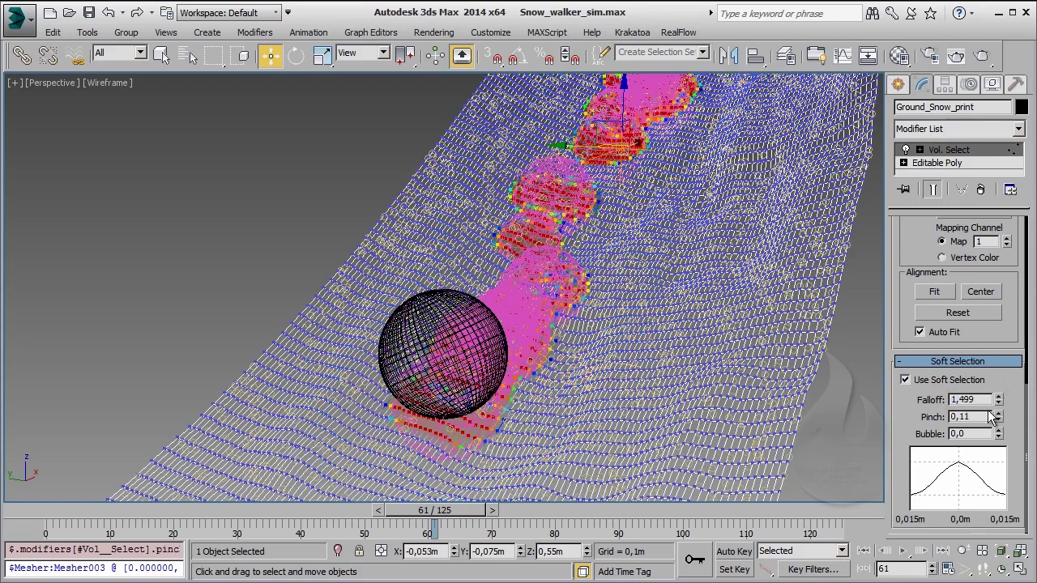
double_click(967, 416)
type("0,4")
type("5")
key("Return")
left_click_drag(962, 400, 1009, 391)
type("26")
key("Return")
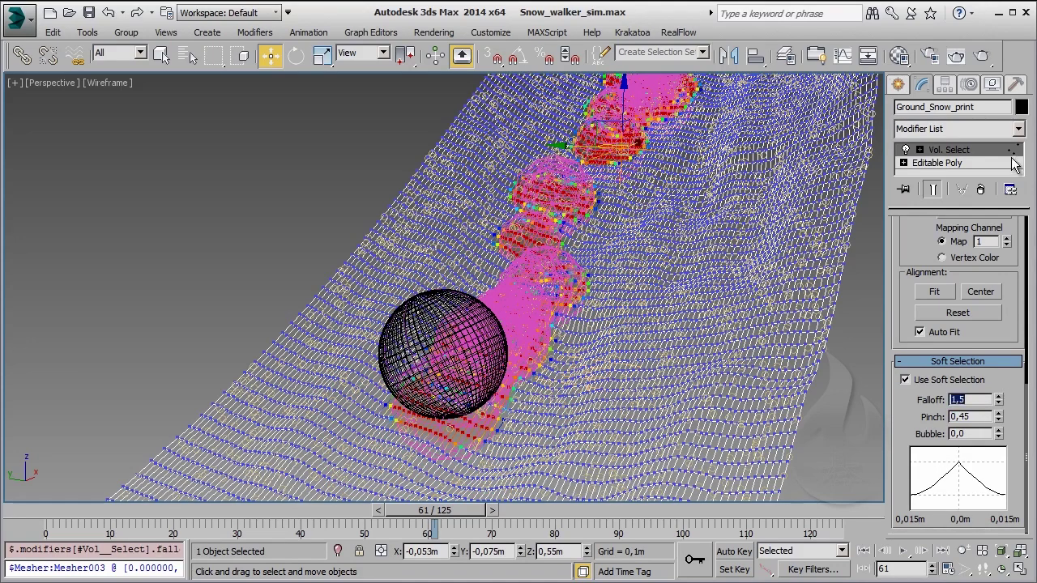
left_click(1017, 128)
Step: Add a Push modifier that pushes the selected track area slightly inward
scroll(1023, 296, "up", 3)
scroll(1023, 295, "down", 15)
scroll(1023, 296, "up", 1)
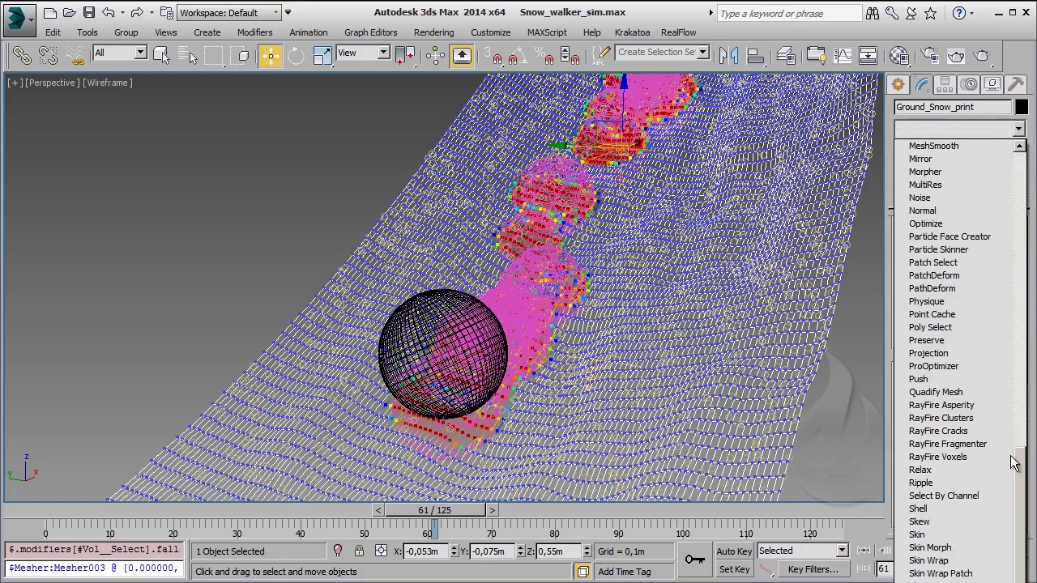
left_click(931, 377)
left_click_drag(1013, 247, 1014, 248)
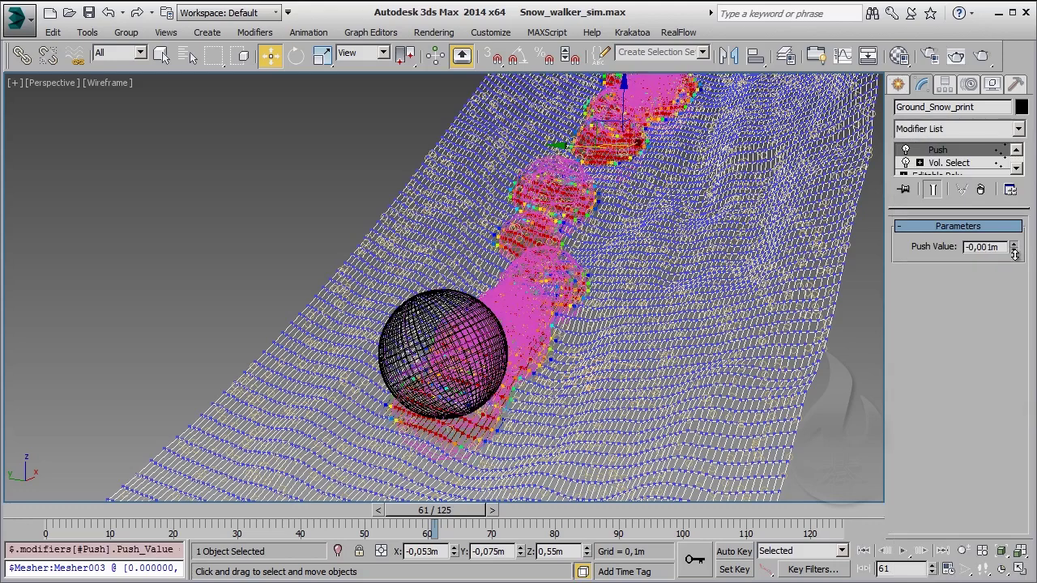
Step: Add a Relax modifier with Relax Value 1,0 and 2 iterations
left_click(1017, 129)
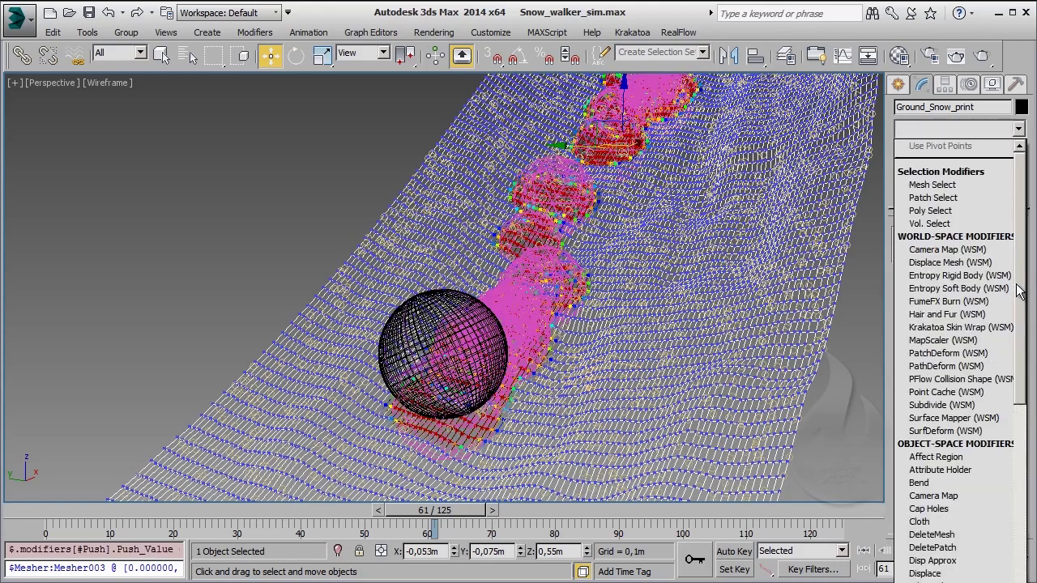
scroll(1019, 471, "down", 15)
scroll(1018, 471, "down", 6)
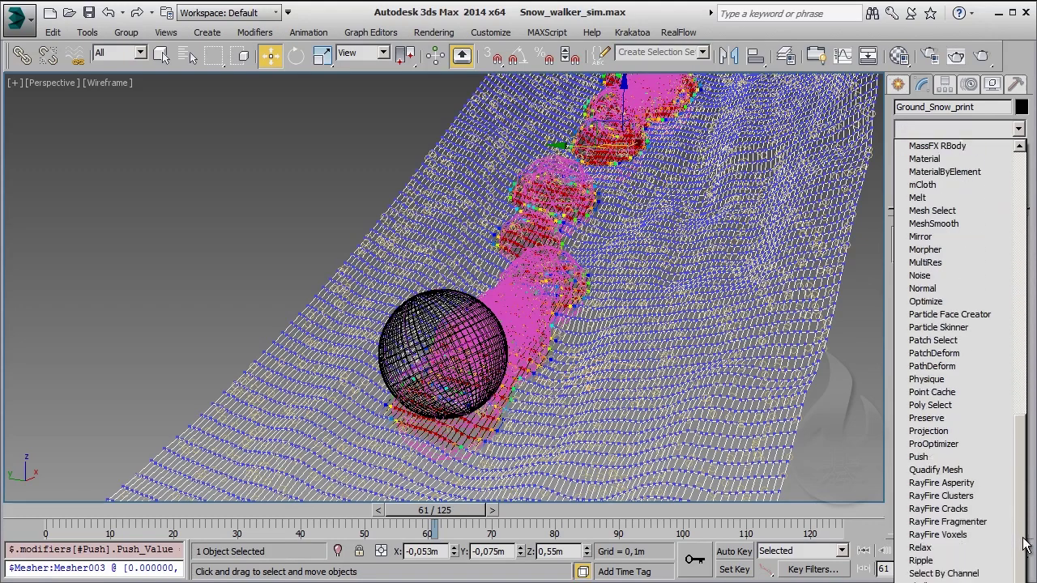
key("Return")
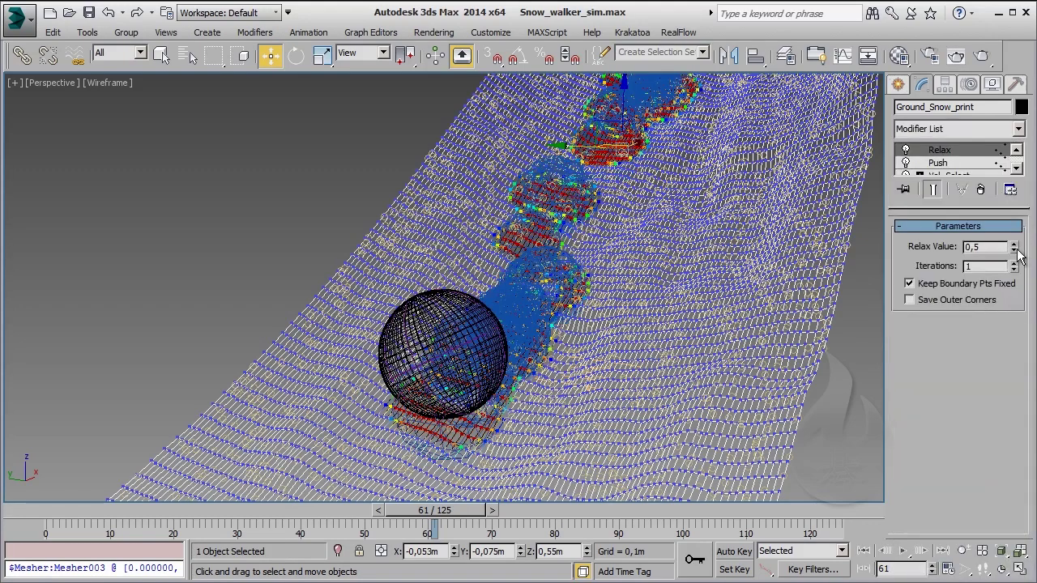
double_click(984, 246)
type("1")
key("Return")
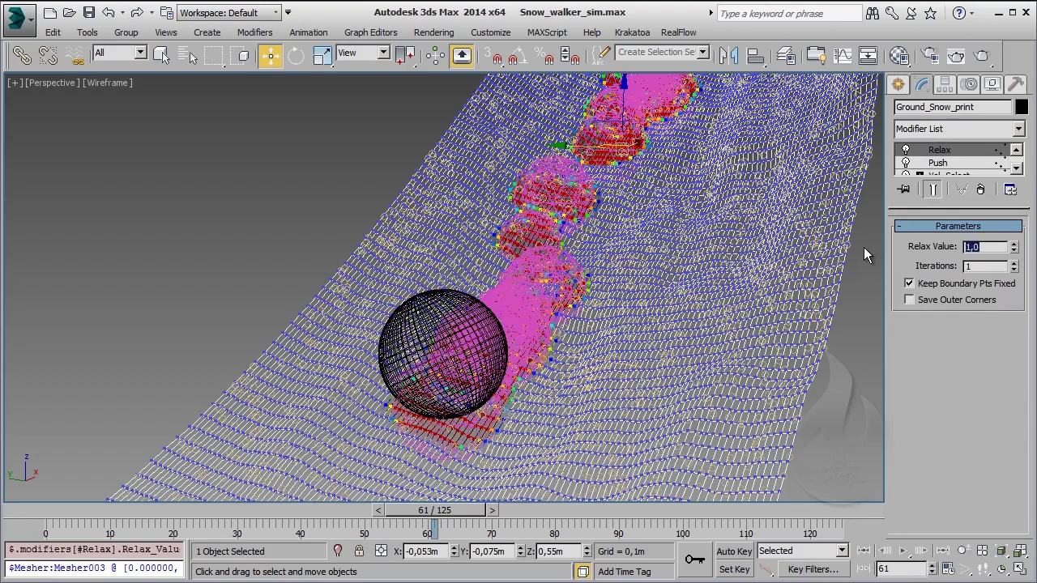
left_click(964, 266)
type("2")
key("Return")
Step: Reselect Ground_Snow_print and put an Edit Poly modifier at the top of its stack
middle_click_drag(518, 315, 430, 318)
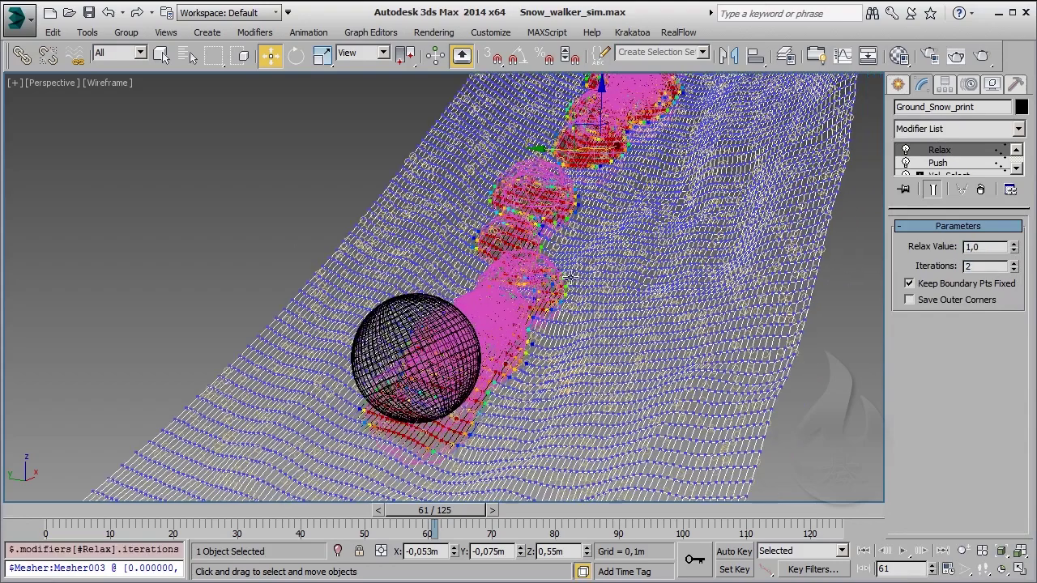
left_click(430, 317)
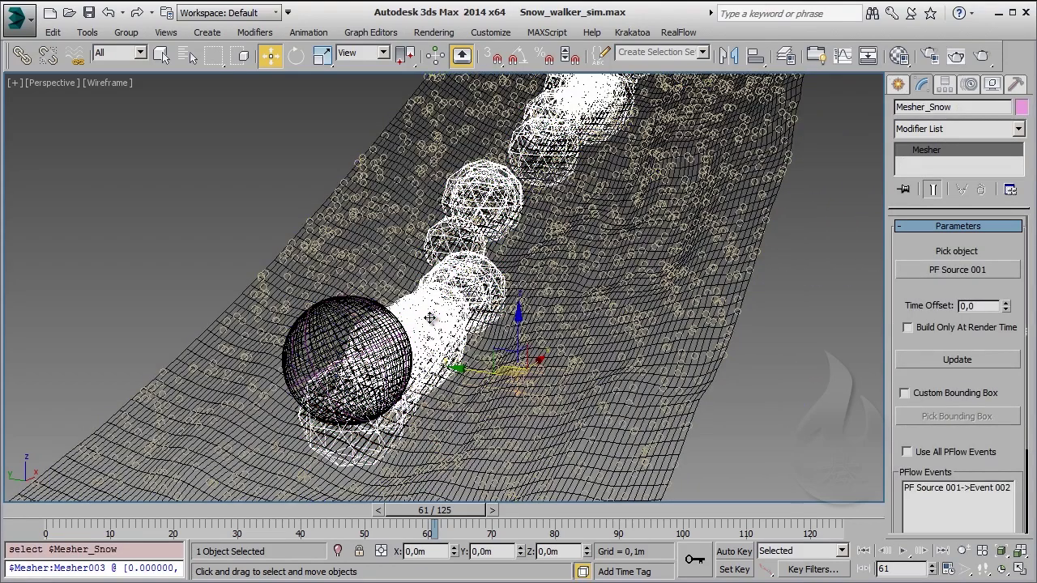
left_click(612, 403)
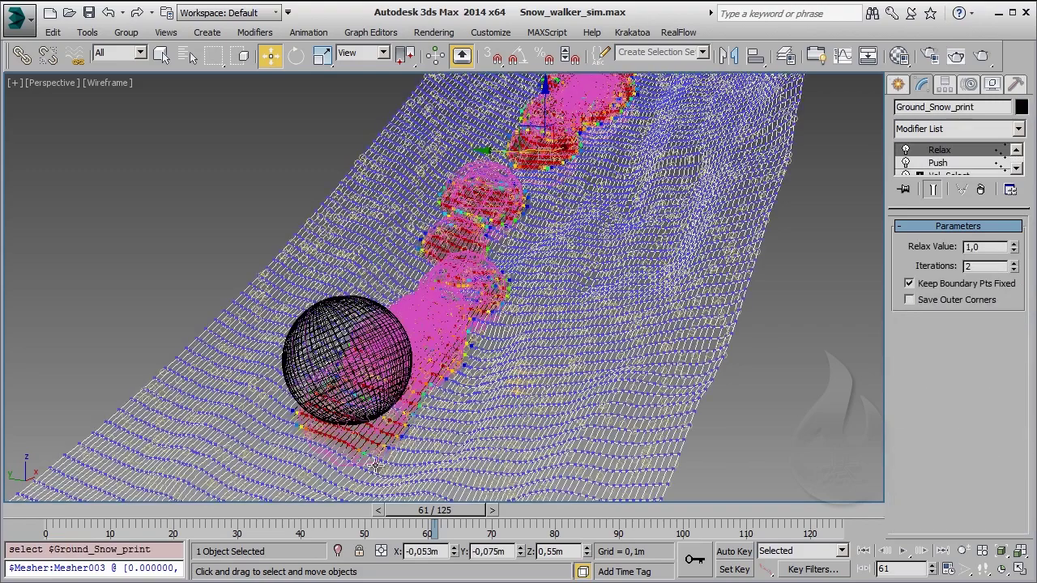
left_click(469, 377)
left_click(693, 301)
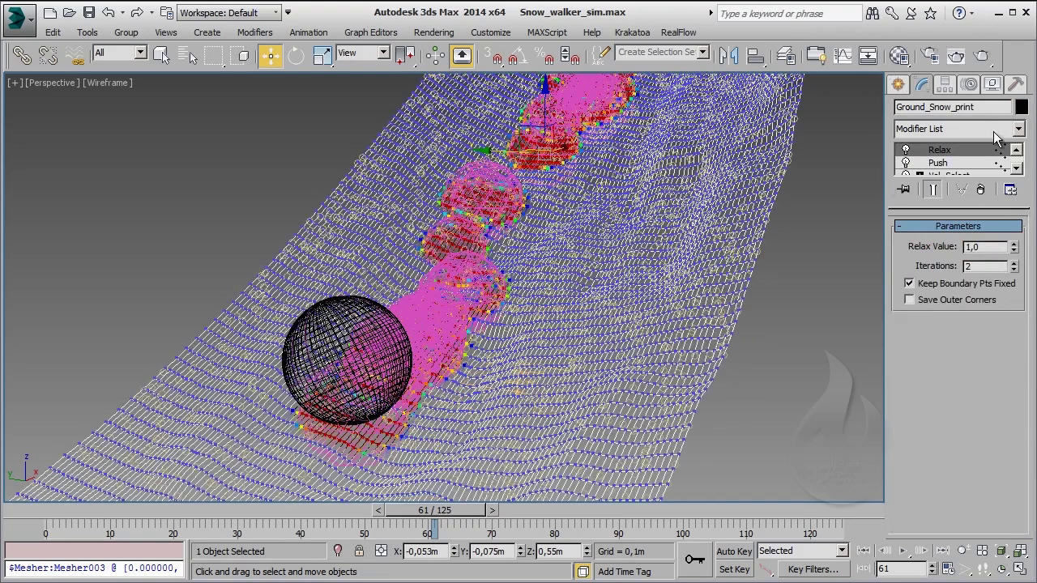
left_click(1018, 128)
scroll(984, 267, "down", 1)
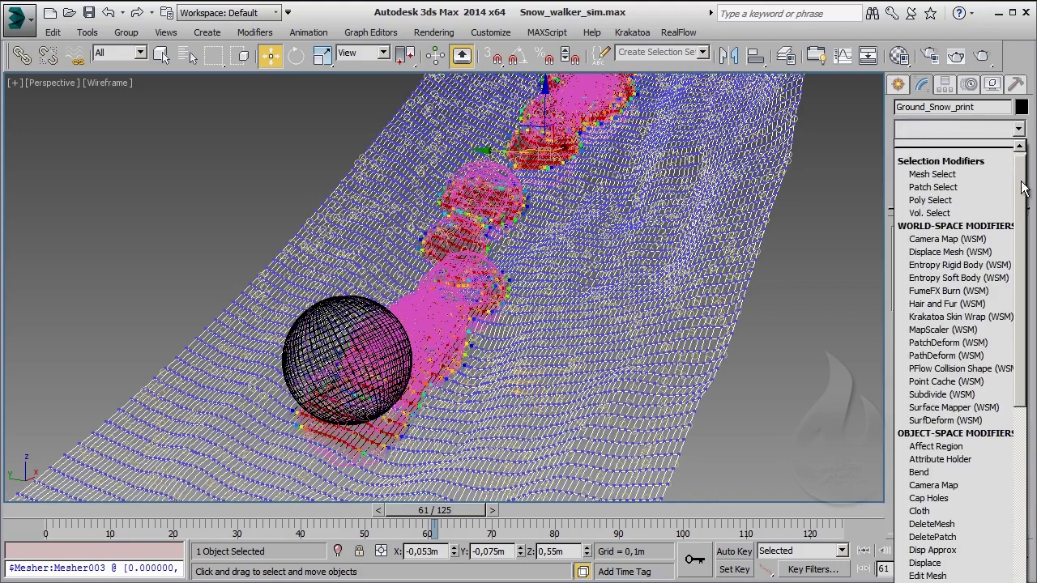
scroll(984, 267, "down", 2)
scroll(983, 268, "down", 5)
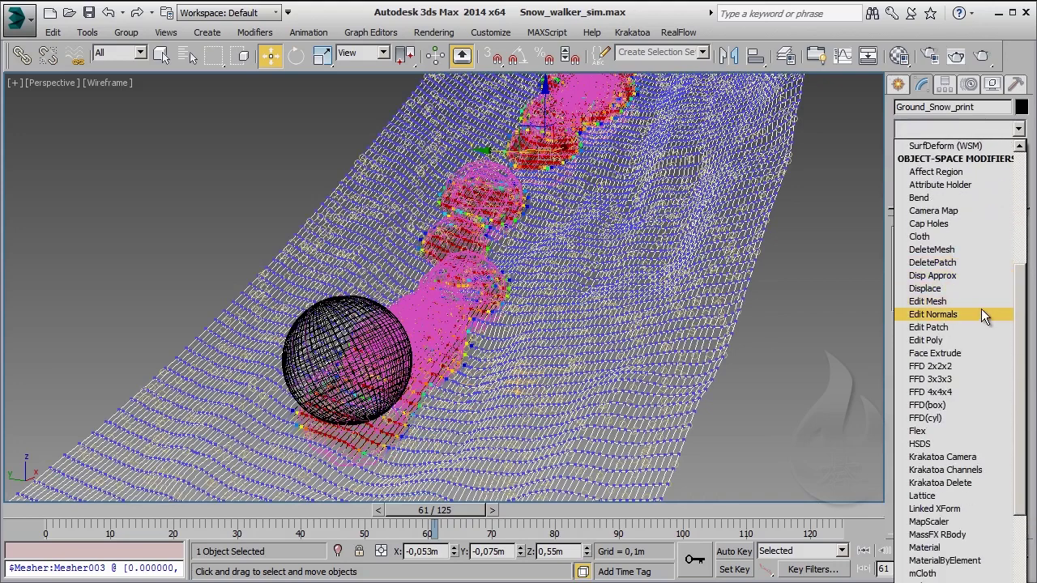
left_click(975, 339)
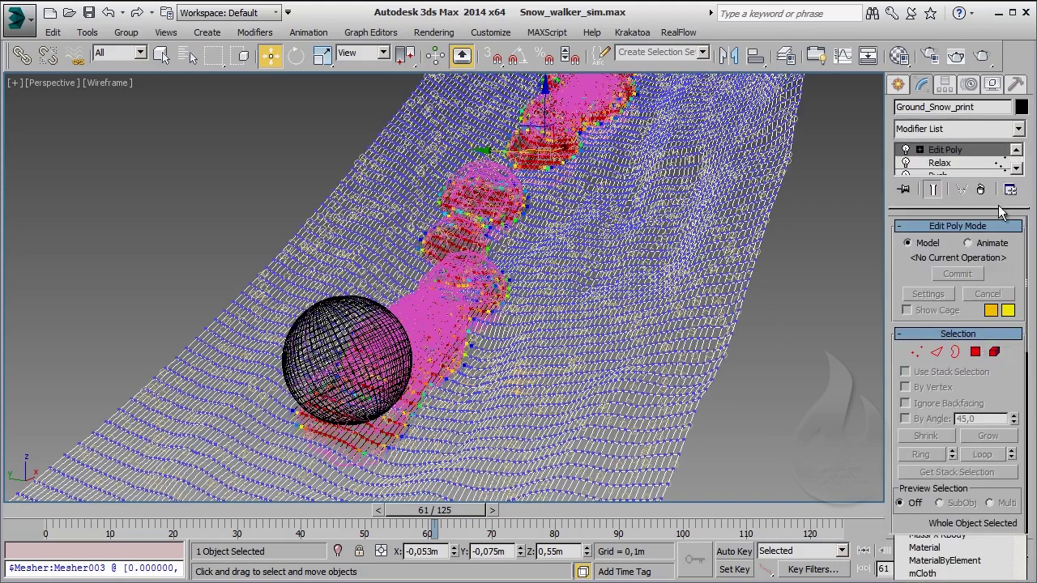
left_click_drag(983, 194, 985, 237)
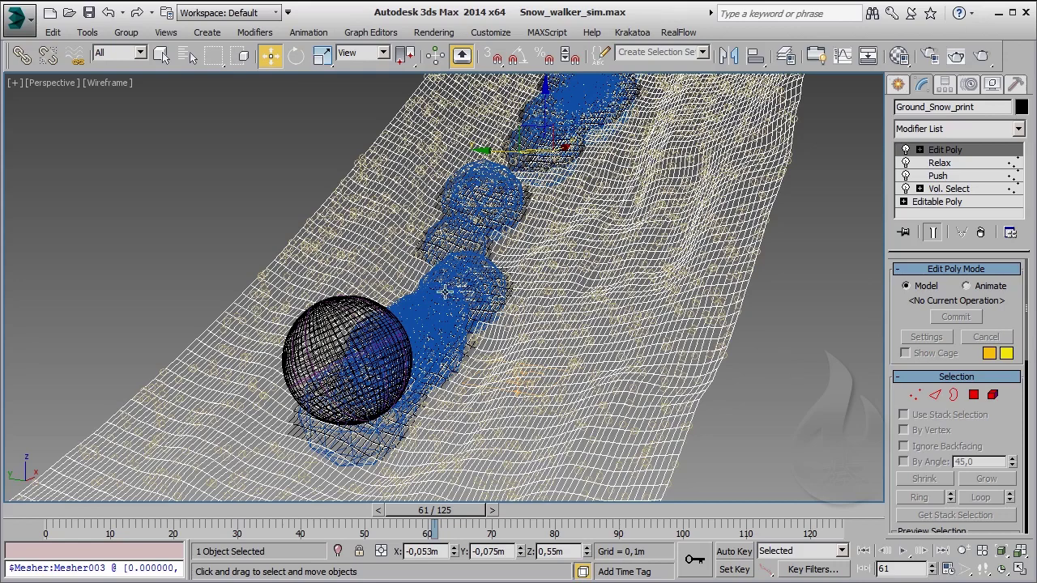
left_click(413, 322)
Step: In Mesher_Snow's Object Properties, enable Display as Box and turn off Renderable
right_click(438, 320)
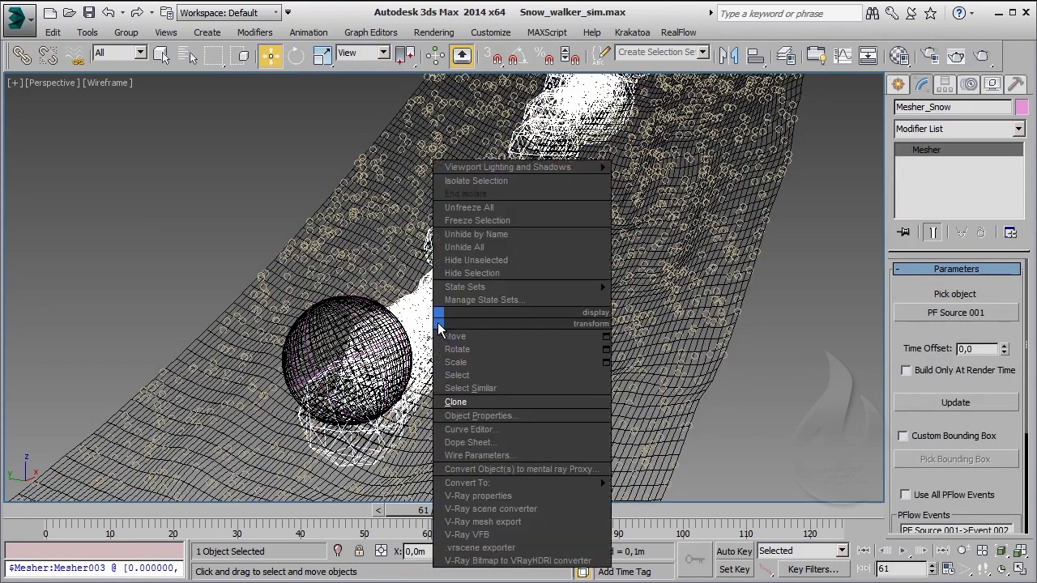
left_click(527, 417)
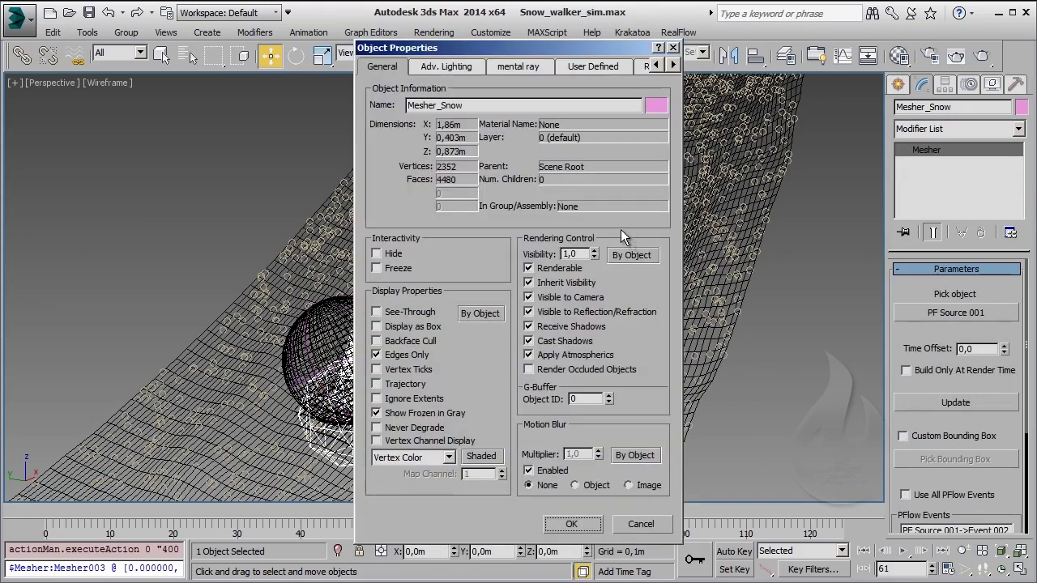
left_click(401, 328)
left_click(539, 268)
left_click(571, 524)
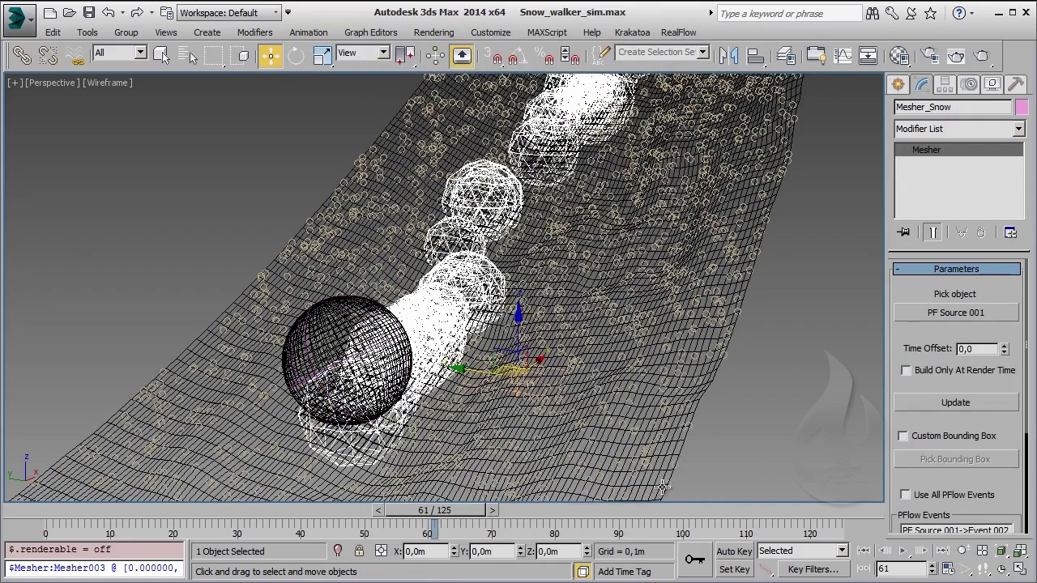
left_click(732, 387)
Step: In Particle View, change Display 002's particle type to Circles
key("6")
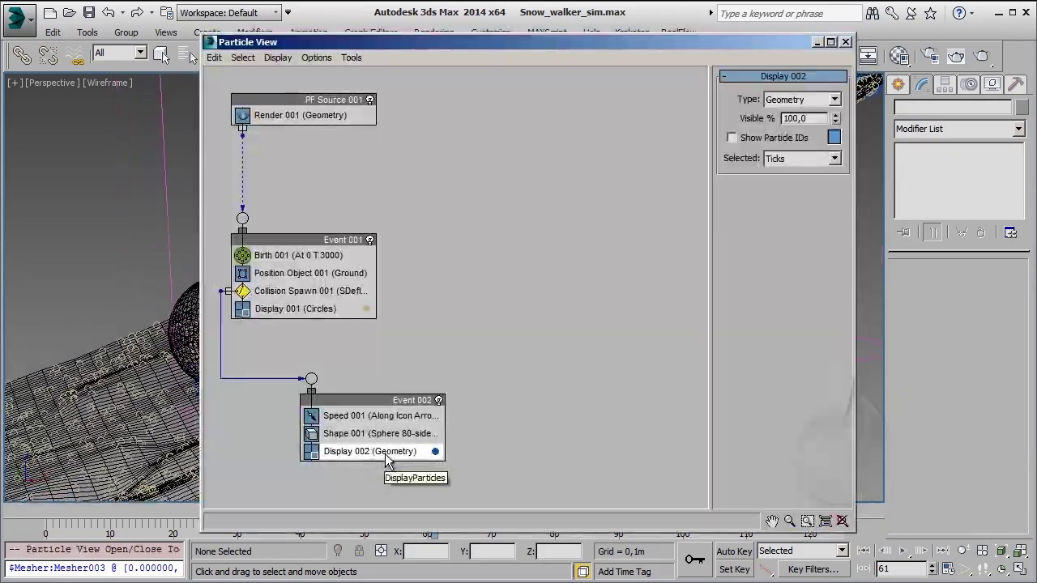
left_click(808, 101)
left_click(803, 124)
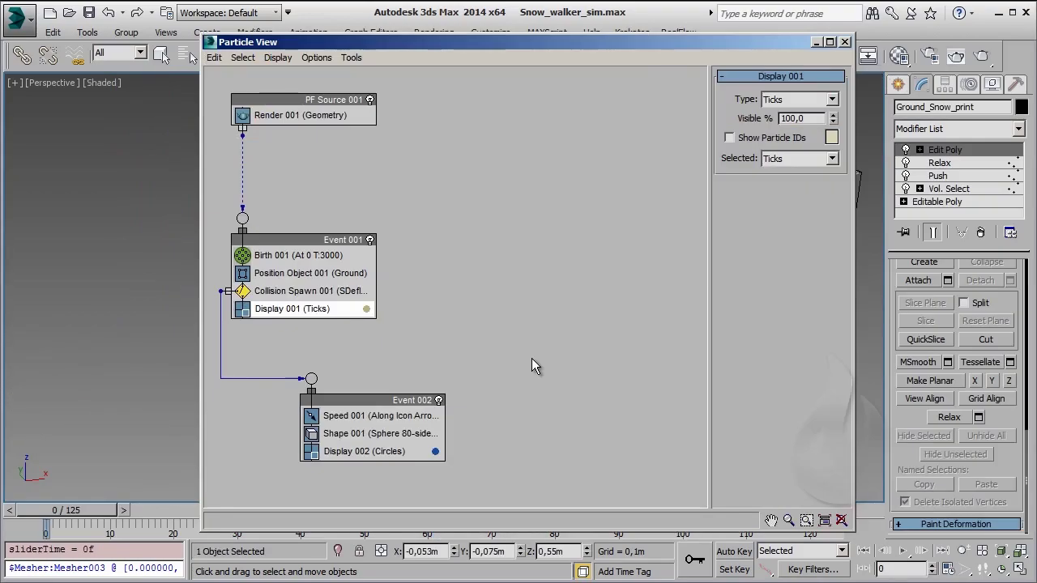
left_click(532, 357)
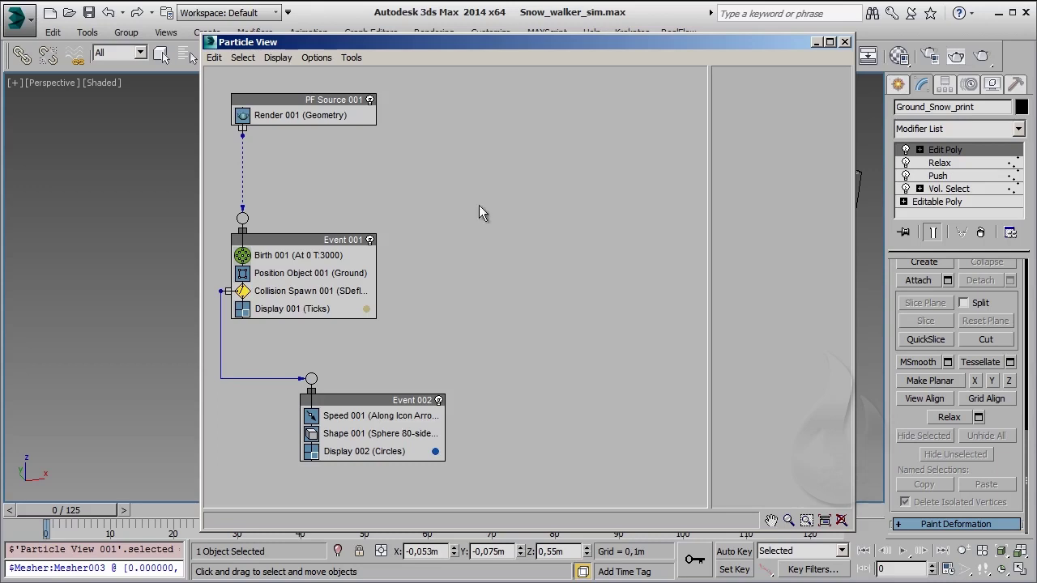
Step: Create Event 003 with a Speed operator whose direction is Inherit Previous
right_click(458, 200)
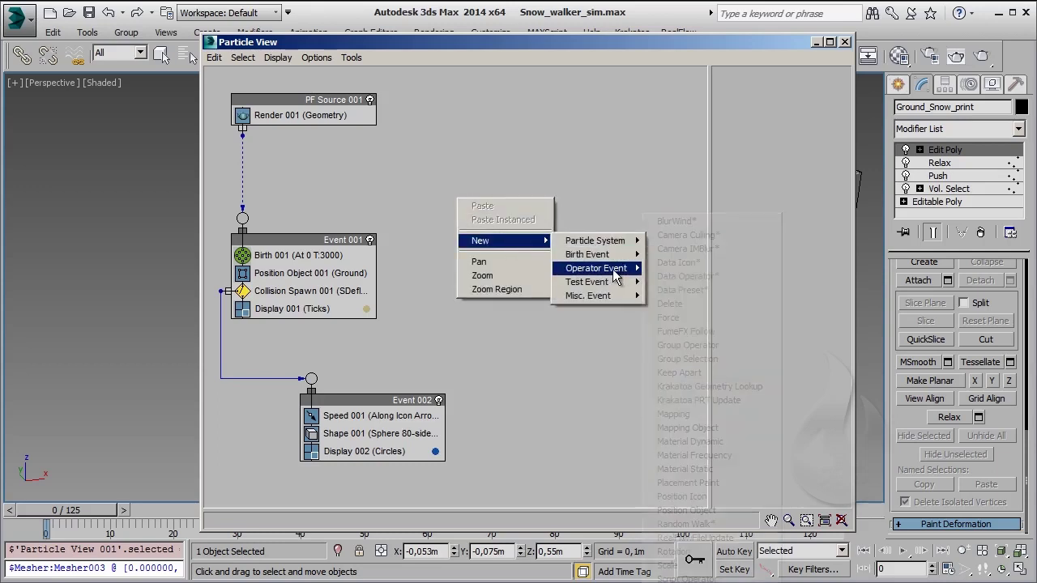
mouse_move(596, 268)
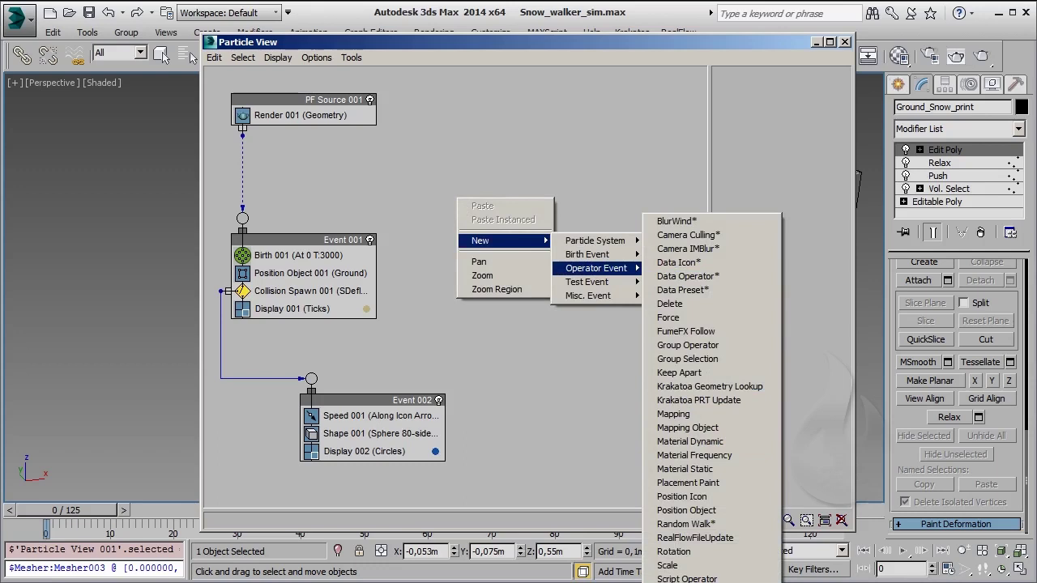
left_click(681, 582)
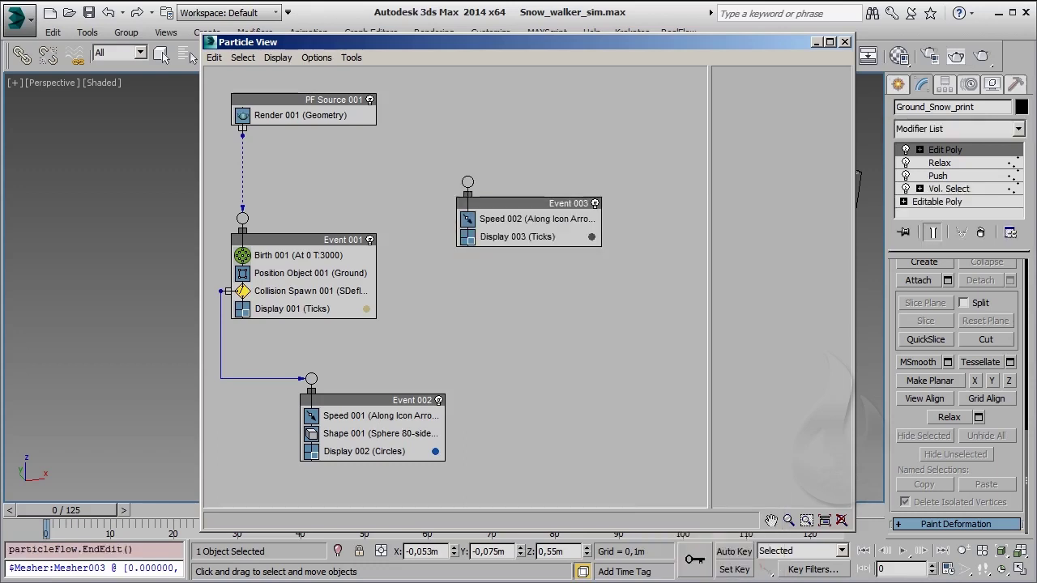
left_click(541, 218)
left_click_drag(541, 208, 574, 260)
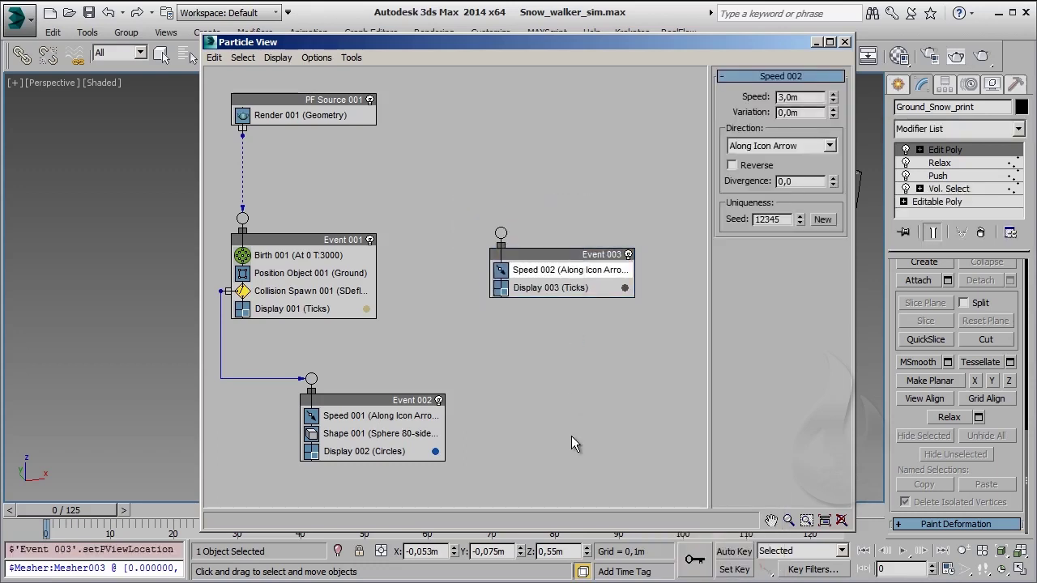
left_click(829, 145)
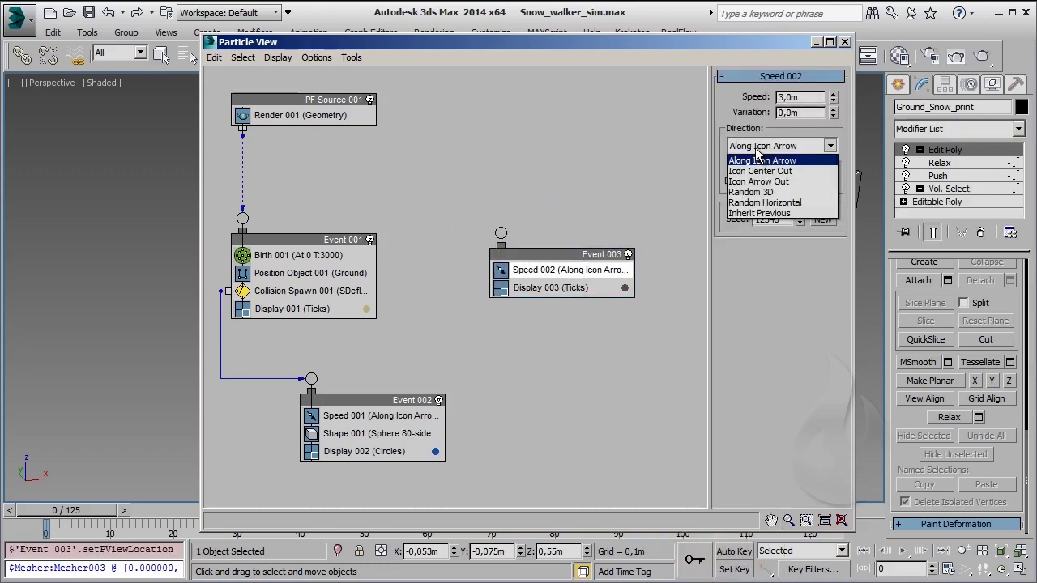
left_click(791, 213)
Step: Insert a Random 3D Rotation operator and a Force operator into Event 003
left_click(638, 285)
right_click(632, 280)
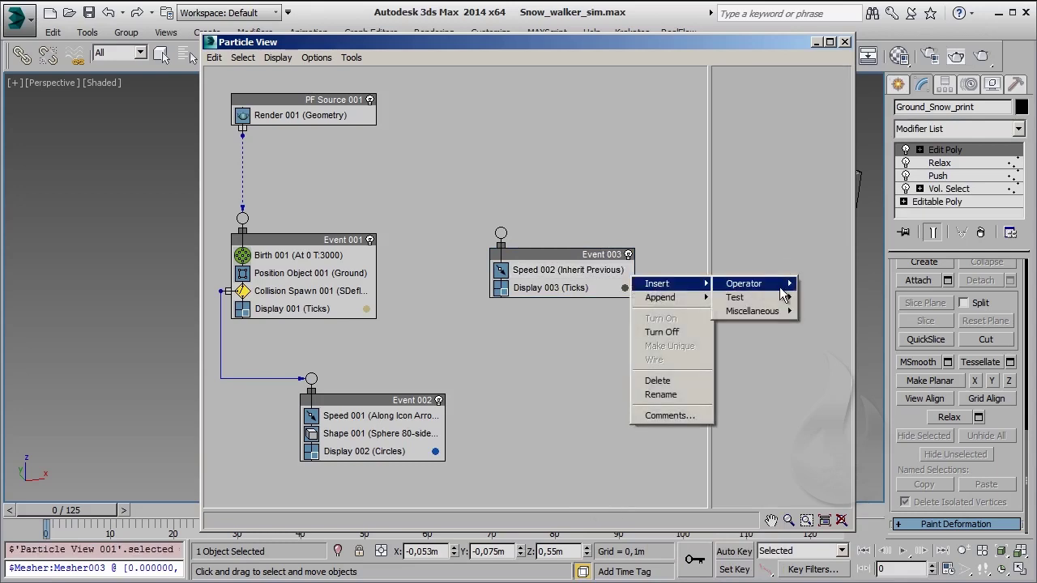
mouse_move(743, 284)
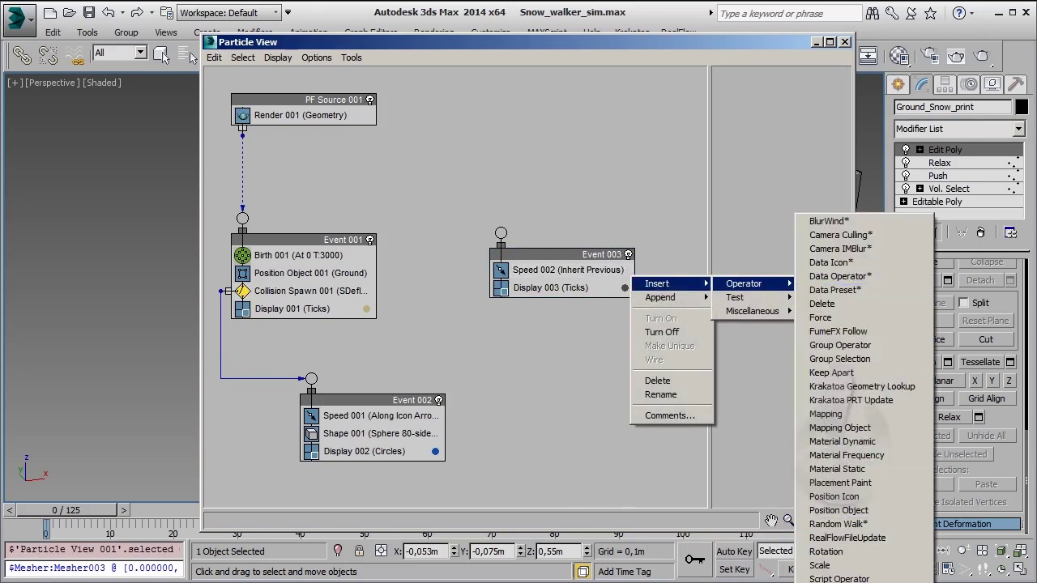
left_click(825, 551)
right_click(632, 303)
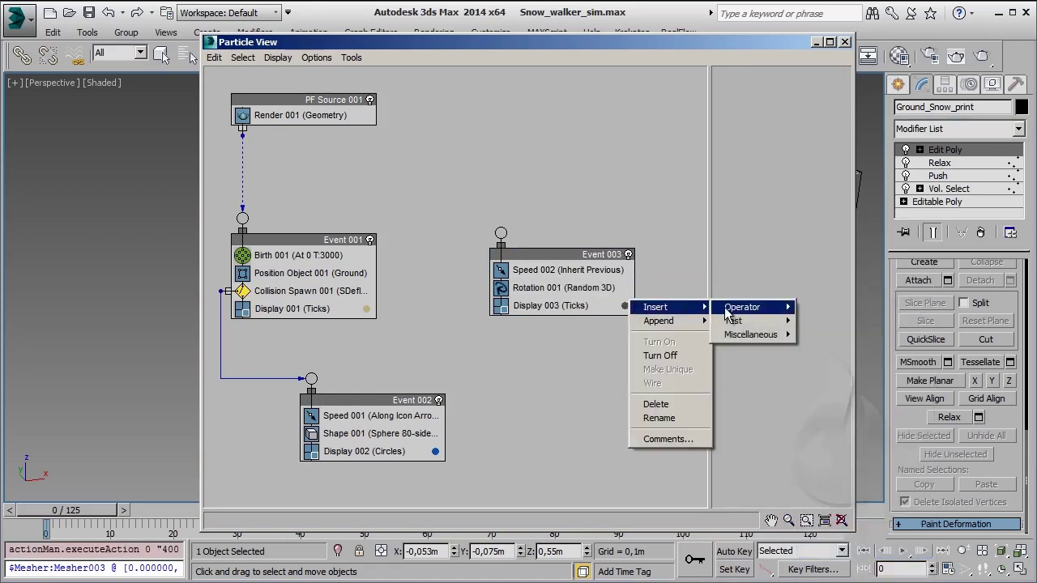
left_click(875, 316)
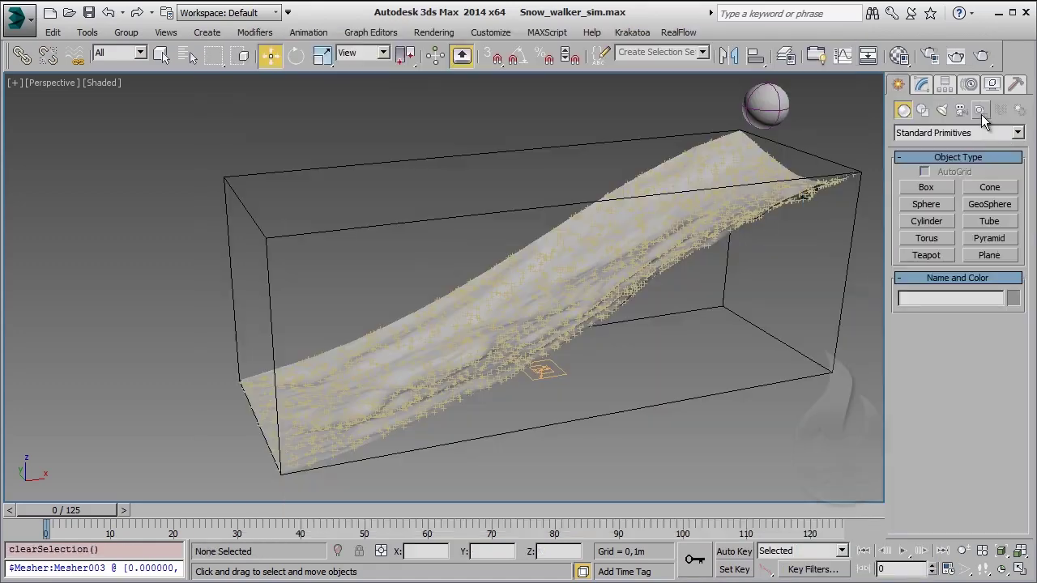
Step: Create Drag001 and Gravity001 space warps in the scene
left_click(980, 112)
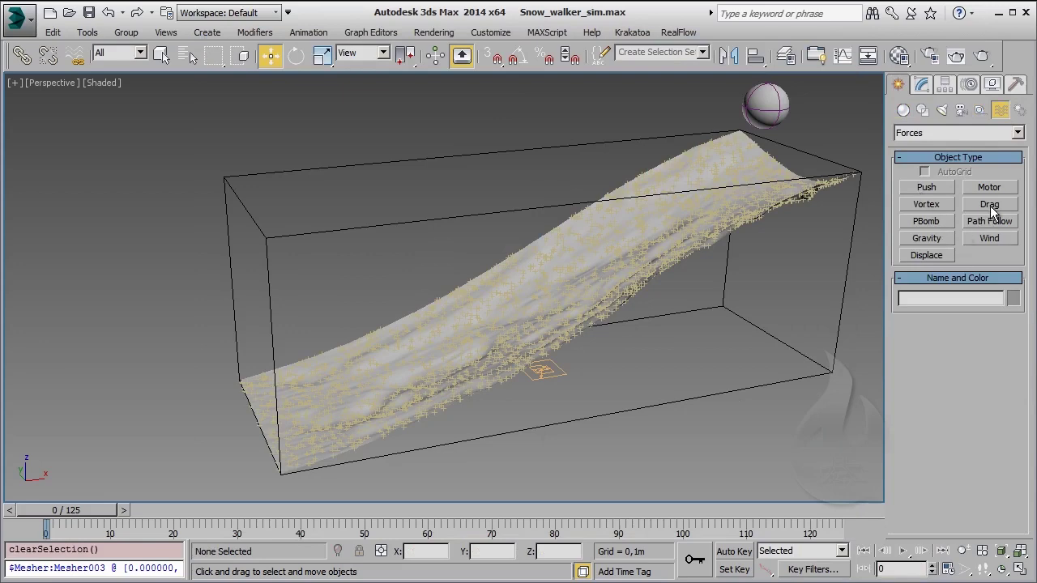
left_click(990, 204)
left_click_drag(699, 417, 709, 425)
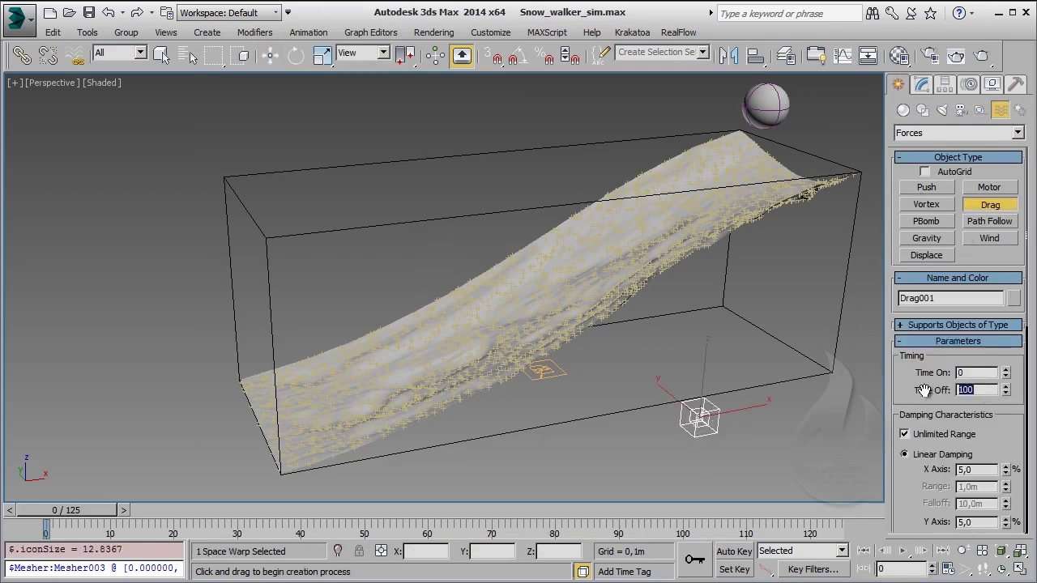
left_click(926, 238)
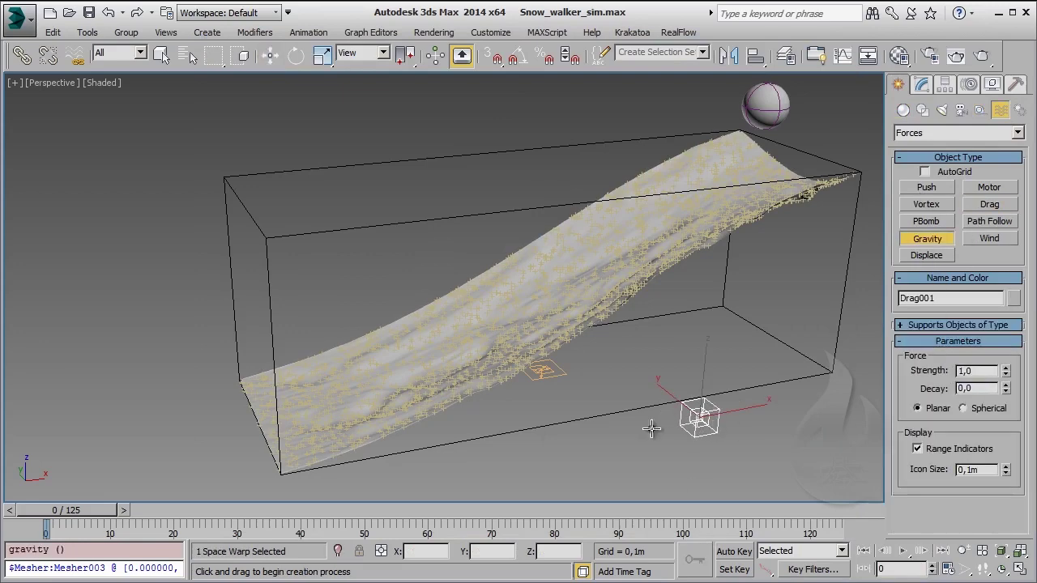
left_click_drag(694, 417, 705, 426)
key("w")
Step: Assign Gravity001 and Drag001 to Force 001 in Particle View
key("6")
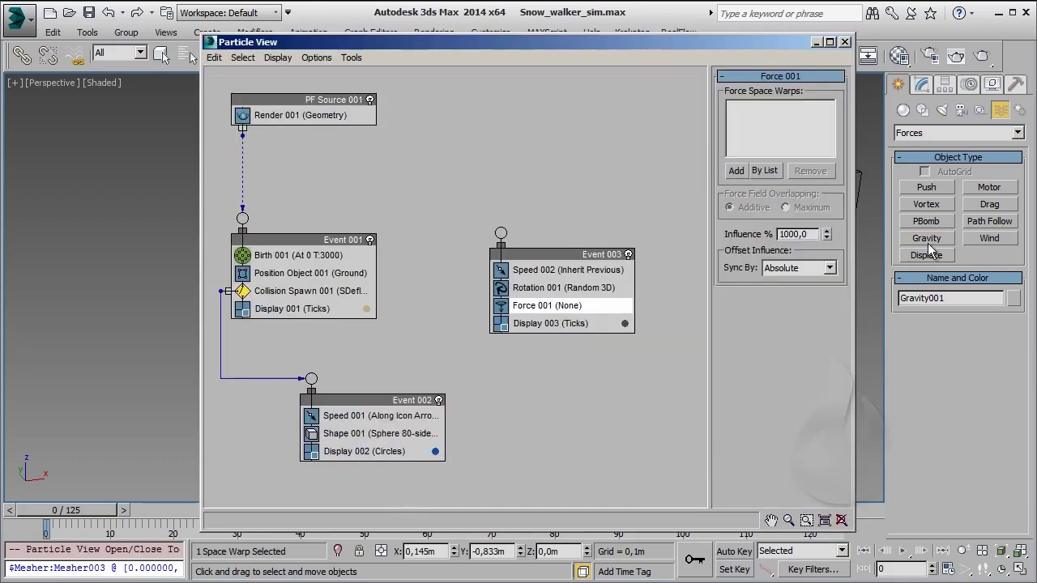
left_click(764, 170)
left_click(491, 548)
left_click(492, 547)
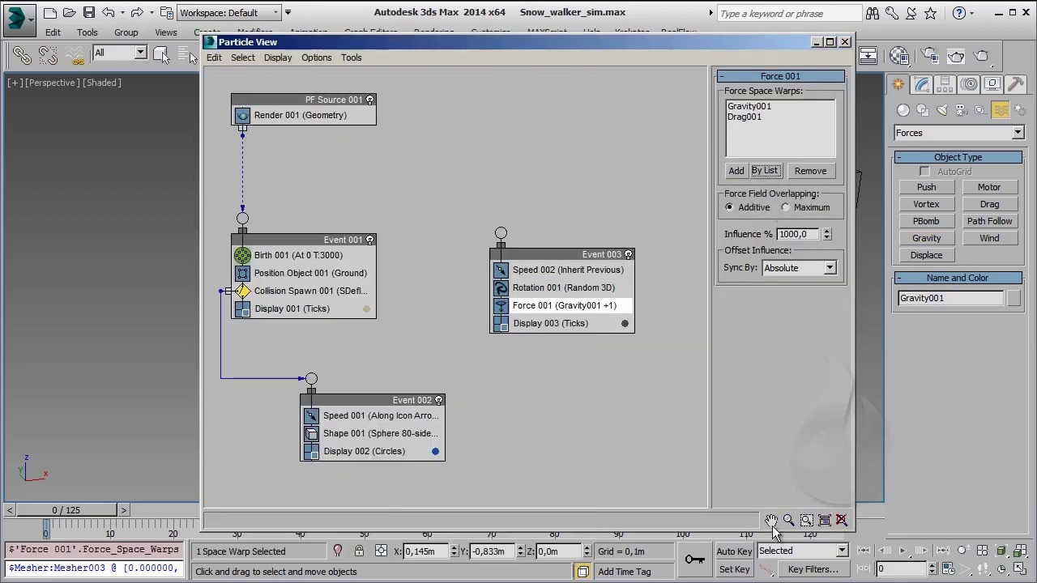
Step: Copy Shape 001 into Event 003 and set the new Shape 002 size to 0,05m
left_click_drag(356, 433, 628, 316, "shift")
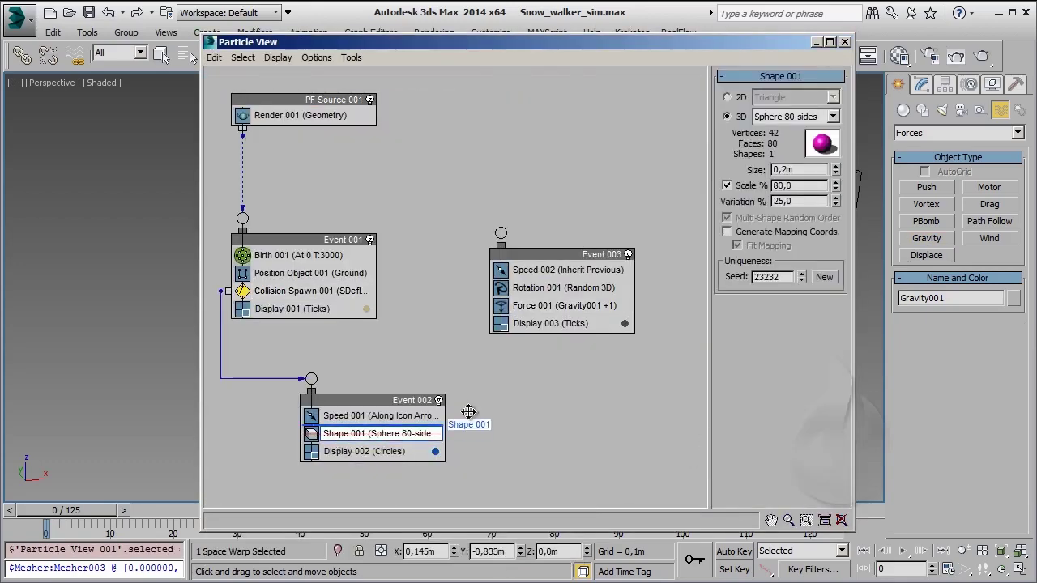
left_click(490, 344)
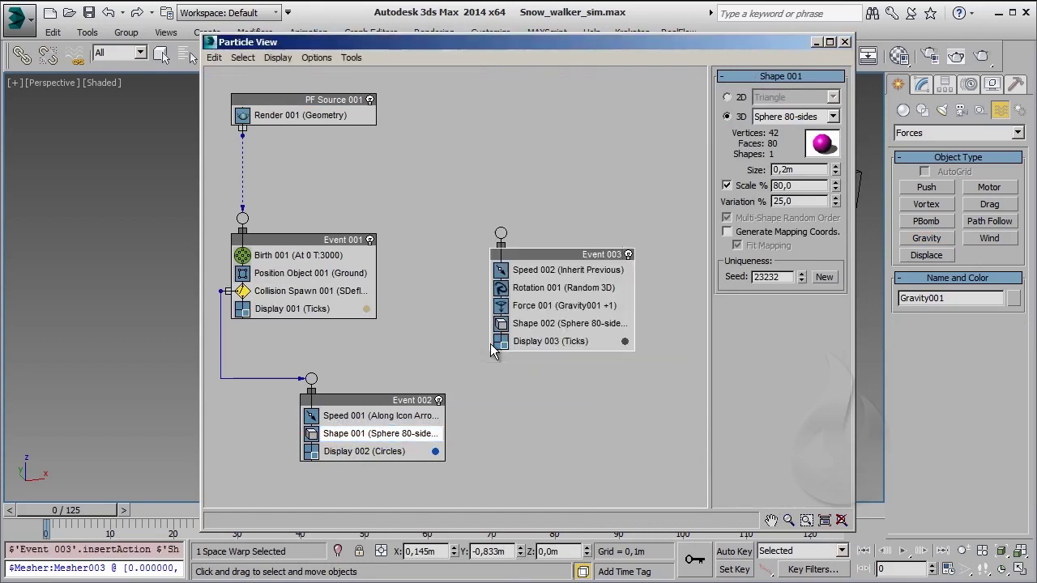
left_click(545, 335)
left_click(567, 323)
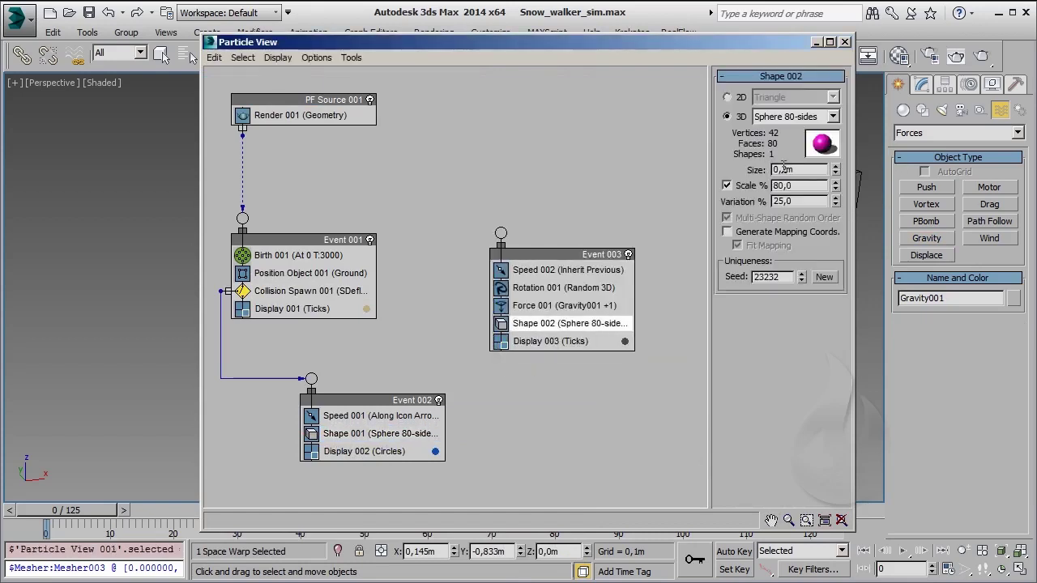
type("05")
key("Return")
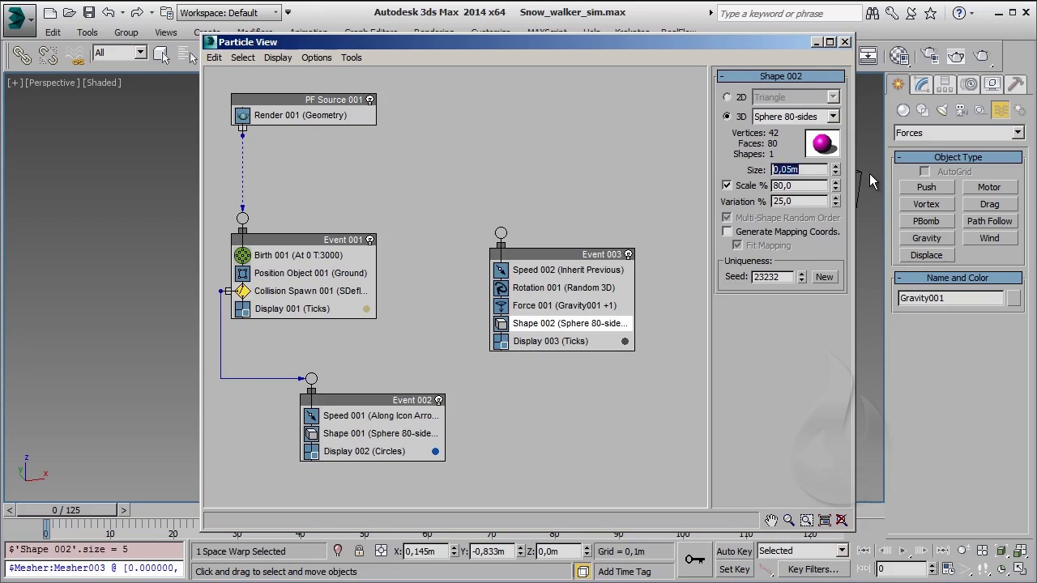
Step: Add a Spawn test to Event 002 and wire its output into Event 003
right_click(439, 430)
mouse_move(468, 435)
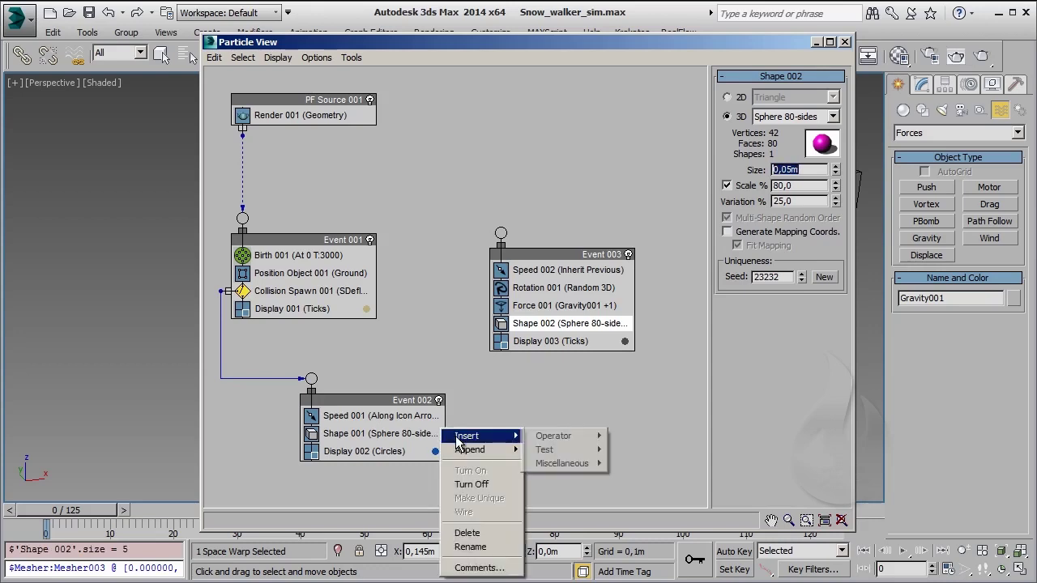
mouse_move(544, 449)
left_click(696, 571)
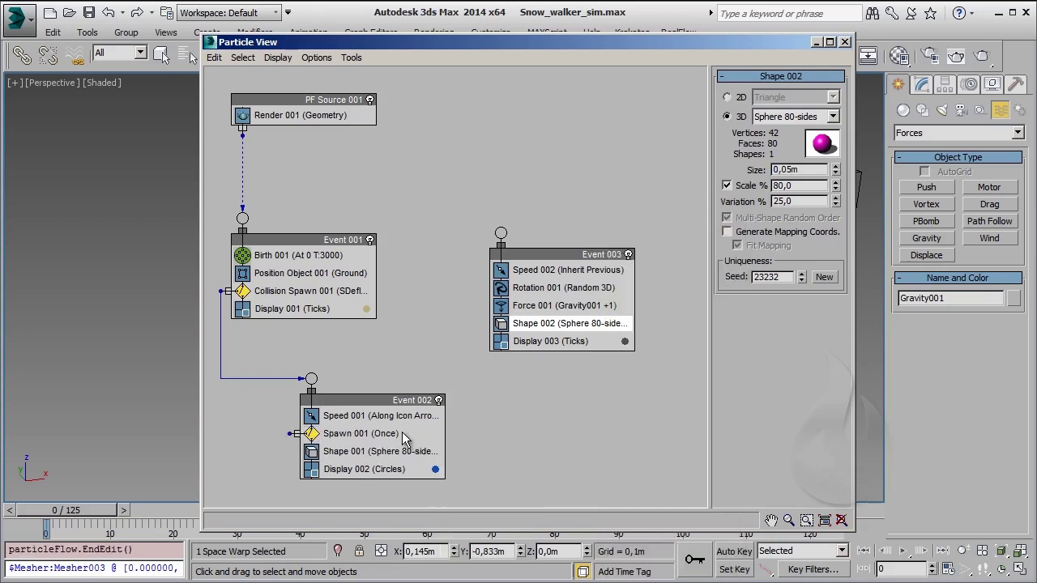
left_click_drag(387, 400, 380, 367)
mouse_move(340, 240)
left_mouse_down()
mouse_move(340, 146)
mouse_move(376, 160)
left_mouse_up()
left_click_drag(361, 372, 339, 296)
left_click_drag(260, 324, 501, 234)
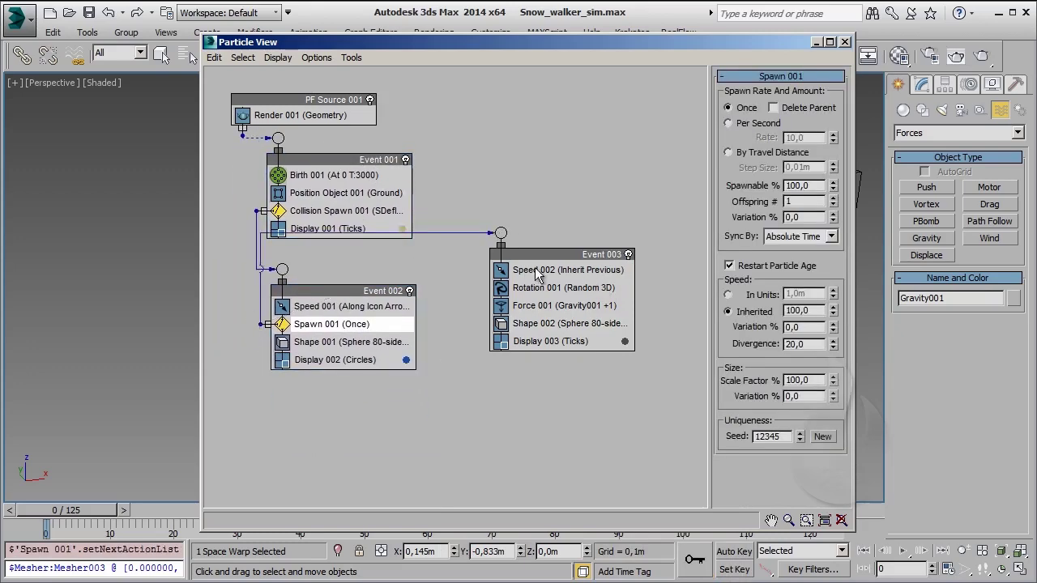
left_click_drag(554, 253, 394, 399)
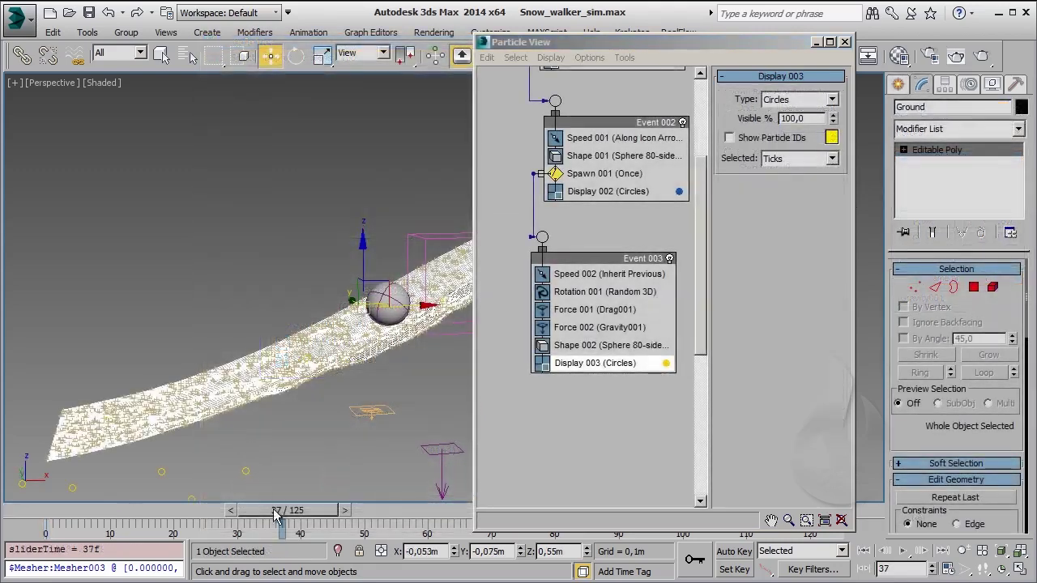
Step: Scrub the timeline and orbit the view to watch the snow chunks fall
mouse_move(276, 516)
left_mouse_down()
mouse_move(473, 516)
mouse_move(155, 511)
left_mouse_up()
key("w")
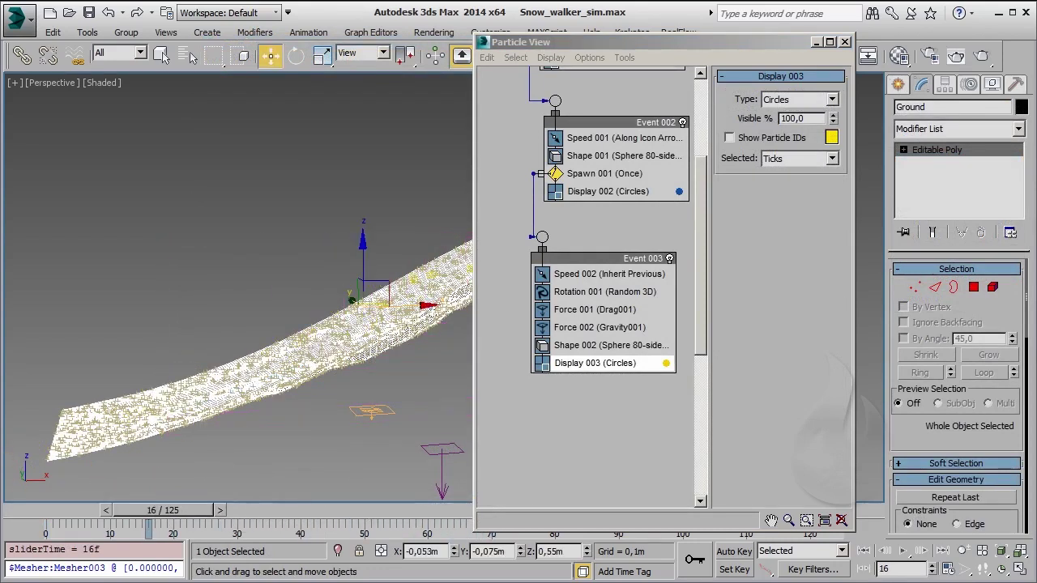
middle_click_drag(331, 232, 359, 253, "alt")
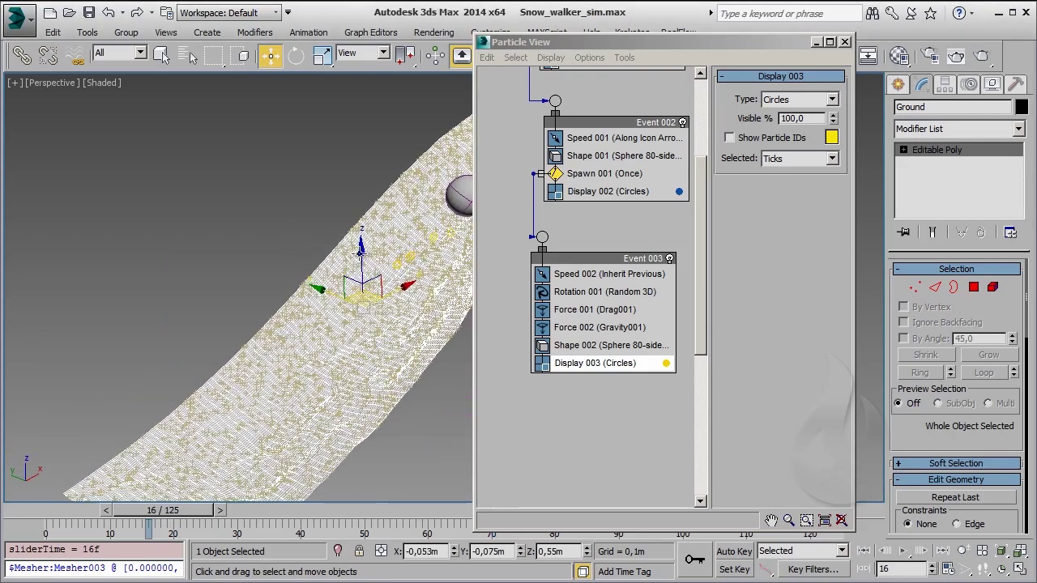
Step: Build Event 004 from a Group Selection operator and a Split Group test
right_click(578, 450)
mouse_move(620, 492)
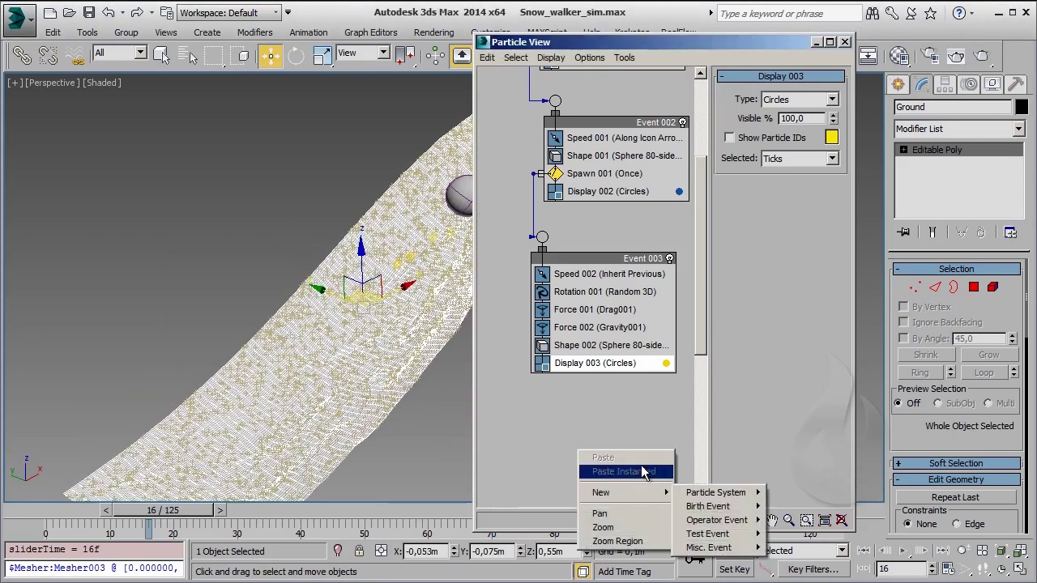
left_click(518, 382)
left_click_drag(475, 340, 237, 338)
right_click(535, 156)
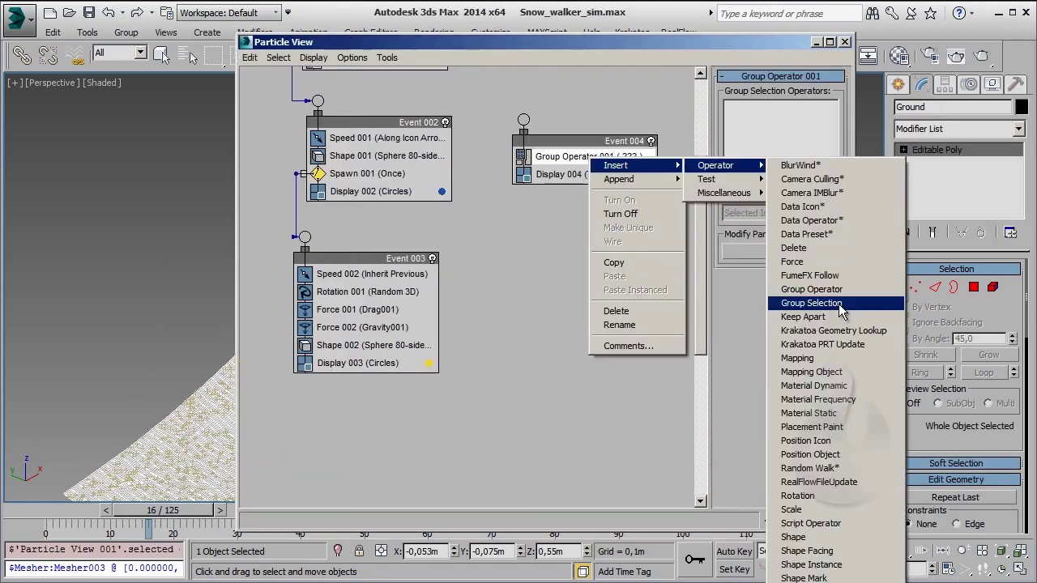
left_click(838, 303)
right_click(610, 174)
mouse_move(728, 197)
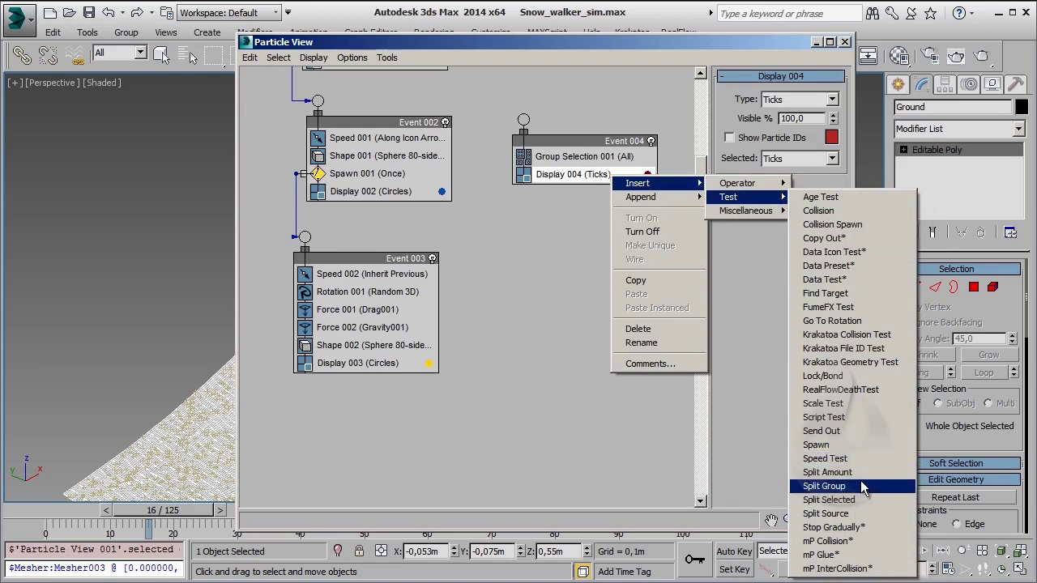
left_click(872, 481)
Step: Wire Split Group into a new Delete event and set Group Selection to Inside Icon Volume
right_click(523, 285)
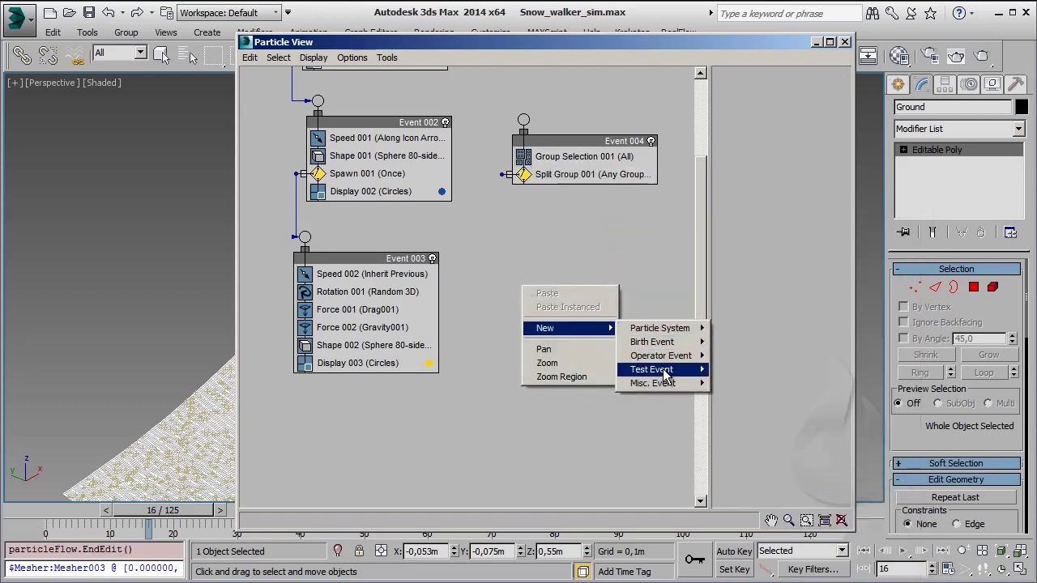
mouse_move(660, 355)
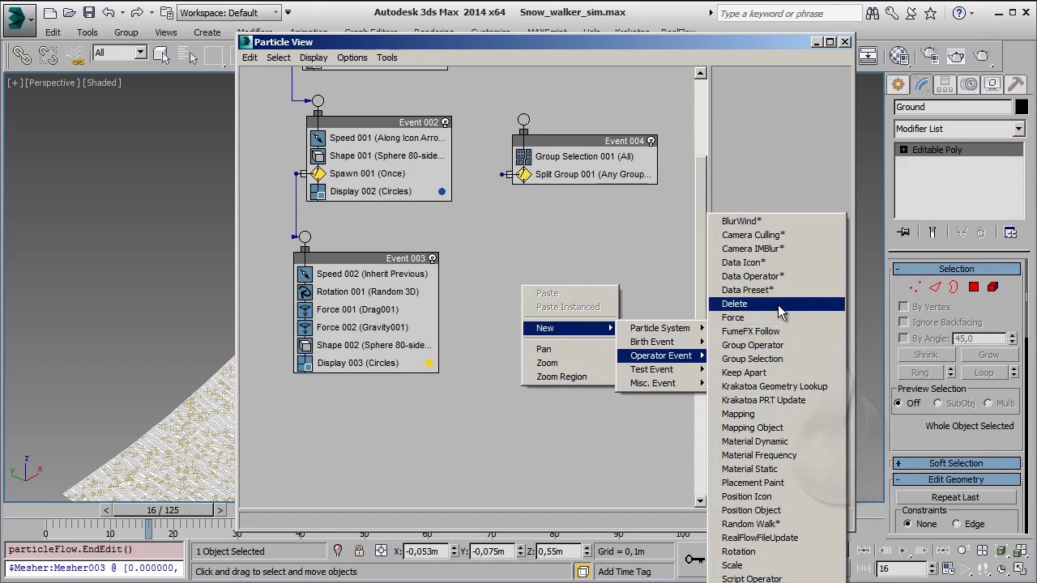
left_click(734, 303)
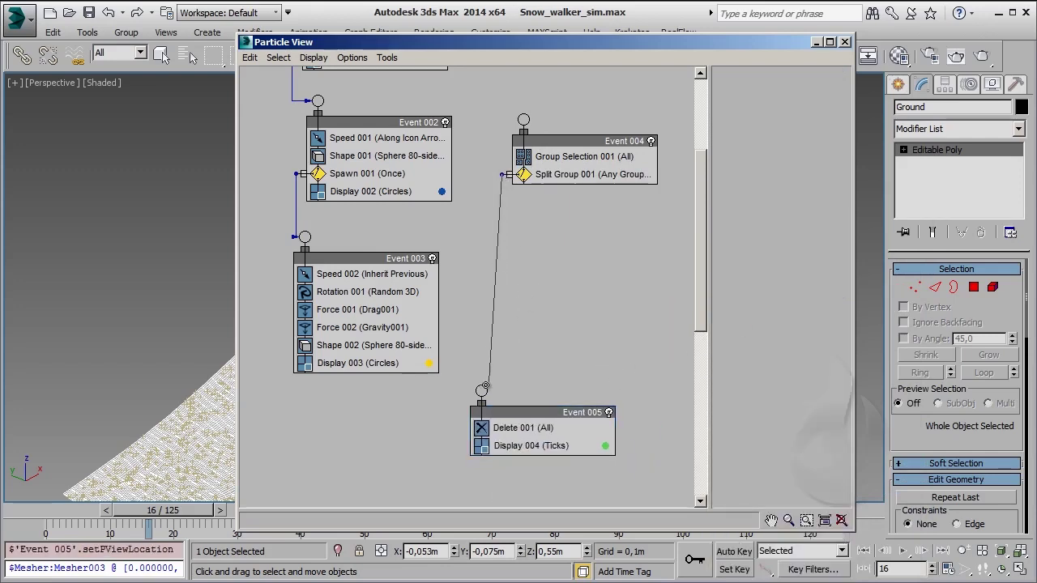
left_click_drag(485, 387, 481, 389)
left_click(555, 157)
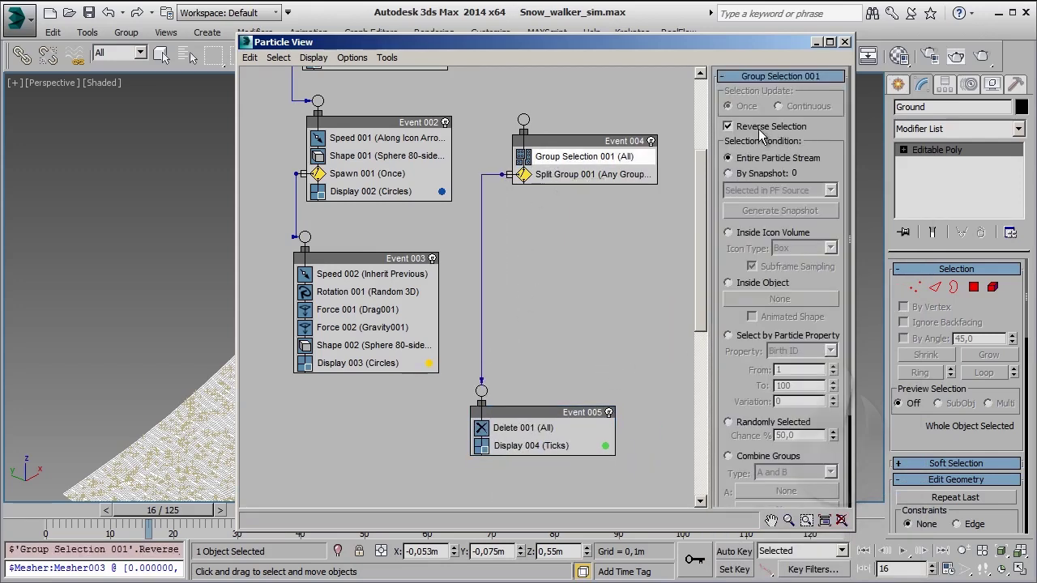
left_click(727, 233)
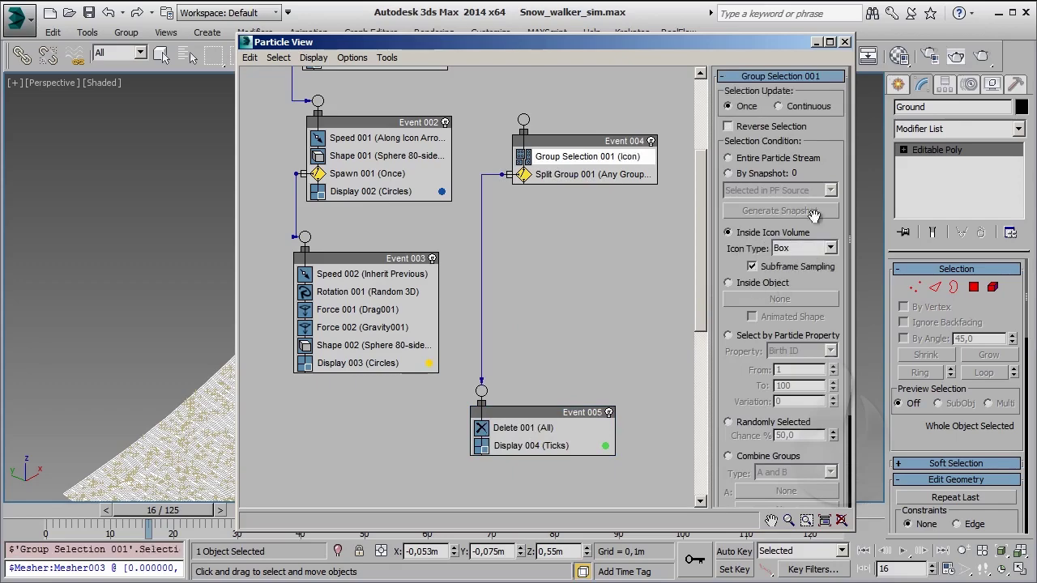
left_click(815, 43)
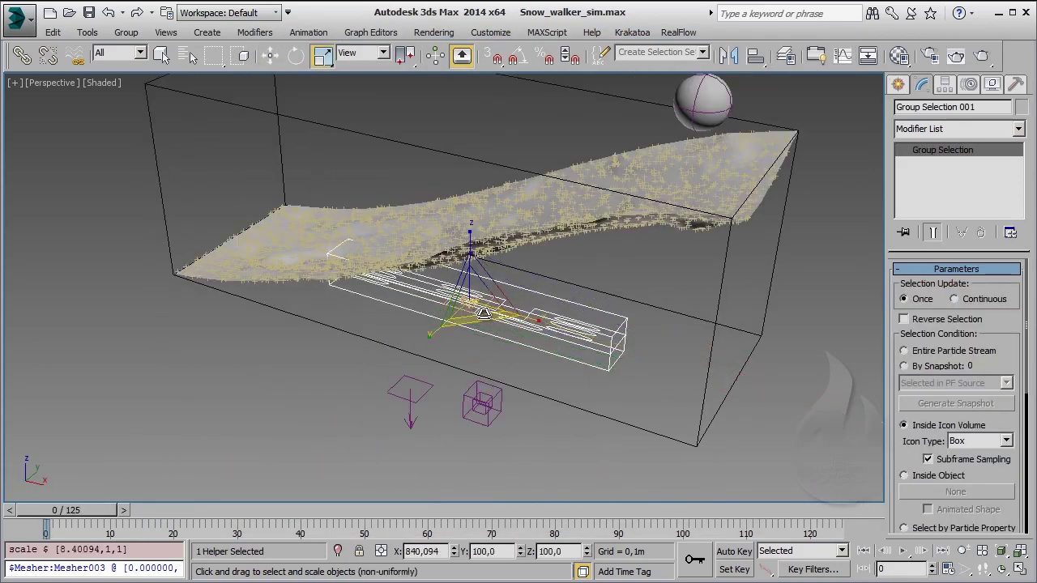
Step: Scale up and reposition the Group Selection box so it covers the snow slope
left_click_drag(484, 312, 474, 142)
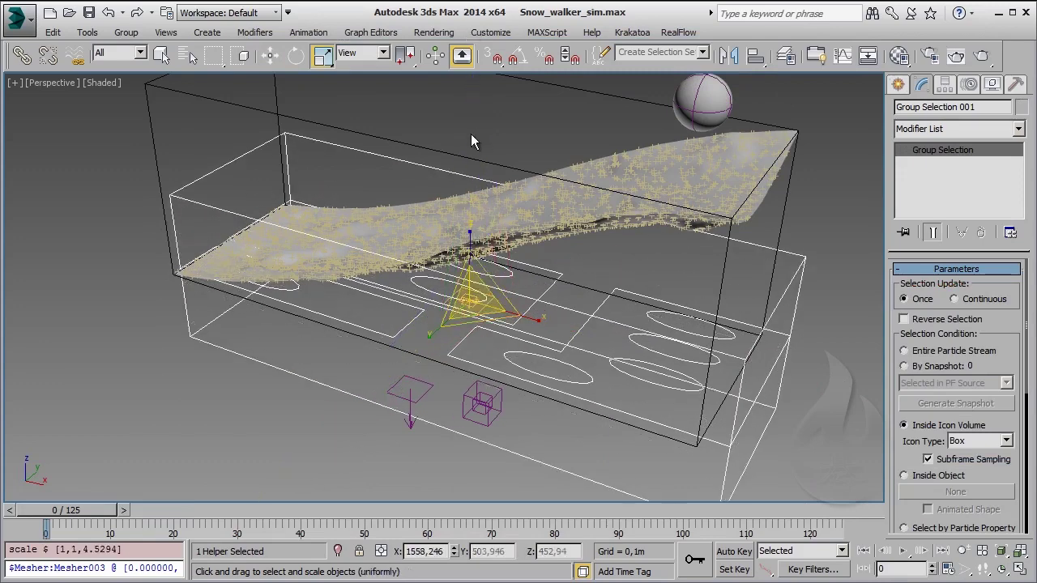
scroll(474, 142, "down", 3)
key("w")
key("r")
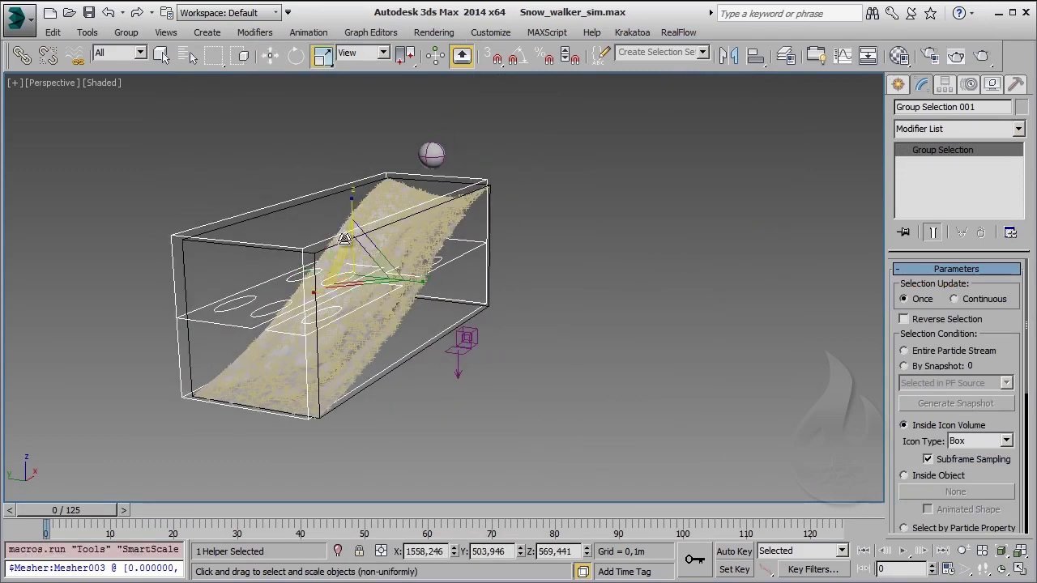
middle_click_drag(344, 239, 302, 288, "alt")
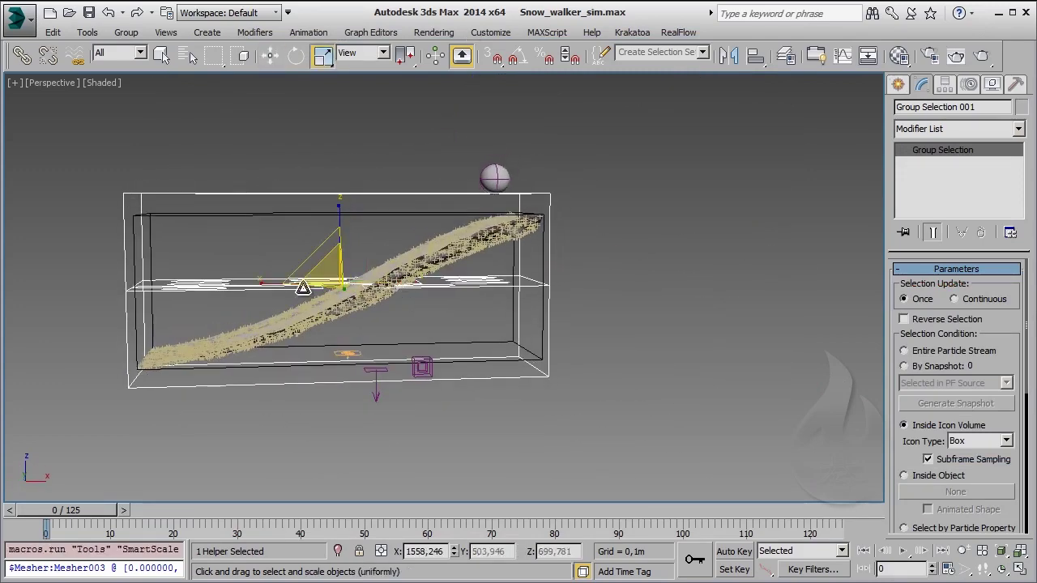
key("w")
left_click_drag(302, 288, 300, 285)
middle_click_drag(299, 285, 296, 281, "alt")
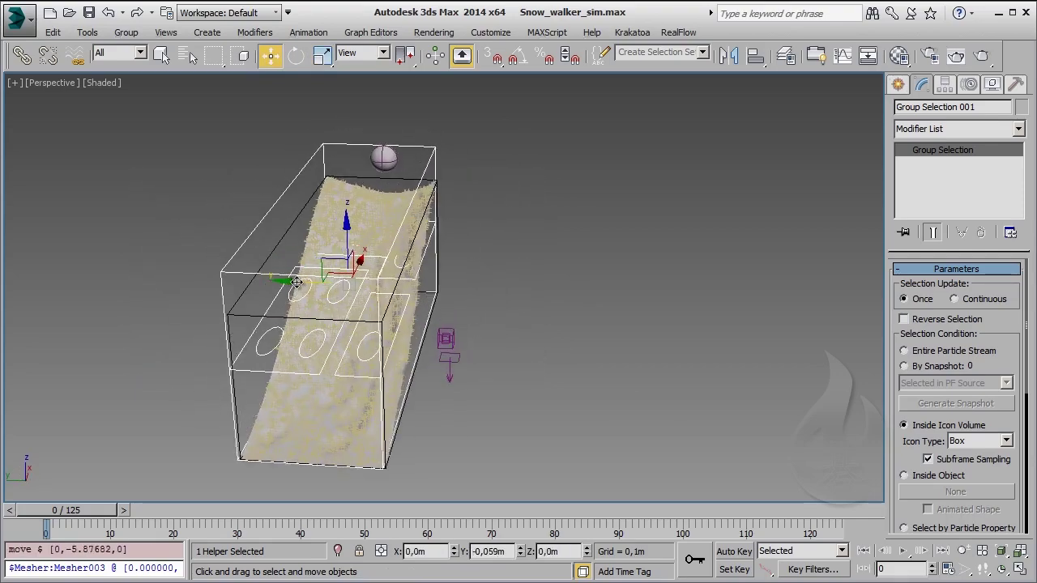
key("r")
left_click_drag(296, 281, 298, 275)
middle_click_drag(298, 276, 533, 372, "alt")
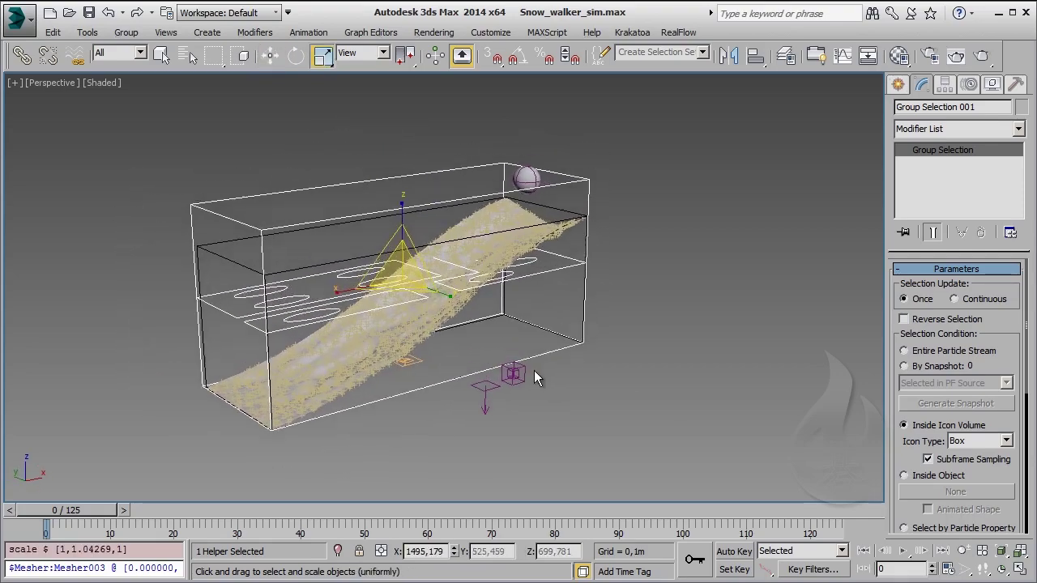
Step: Move Group Selection 001 and Split Group 001 into Event 003, rearrange events, and delete the emptied event
key("6")
scroll(579, 243, "down", 3)
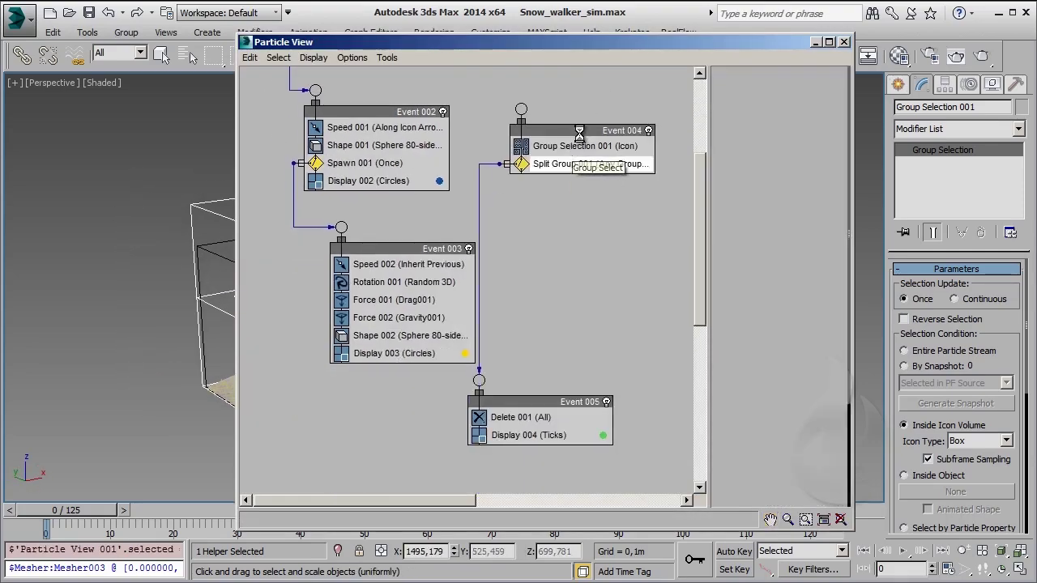
left_click_drag(579, 130, 645, 181)
left_click_drag(405, 249, 344, 244)
left_click_drag(615, 195, 335, 332)
left_click_drag(387, 250, 606, 222)
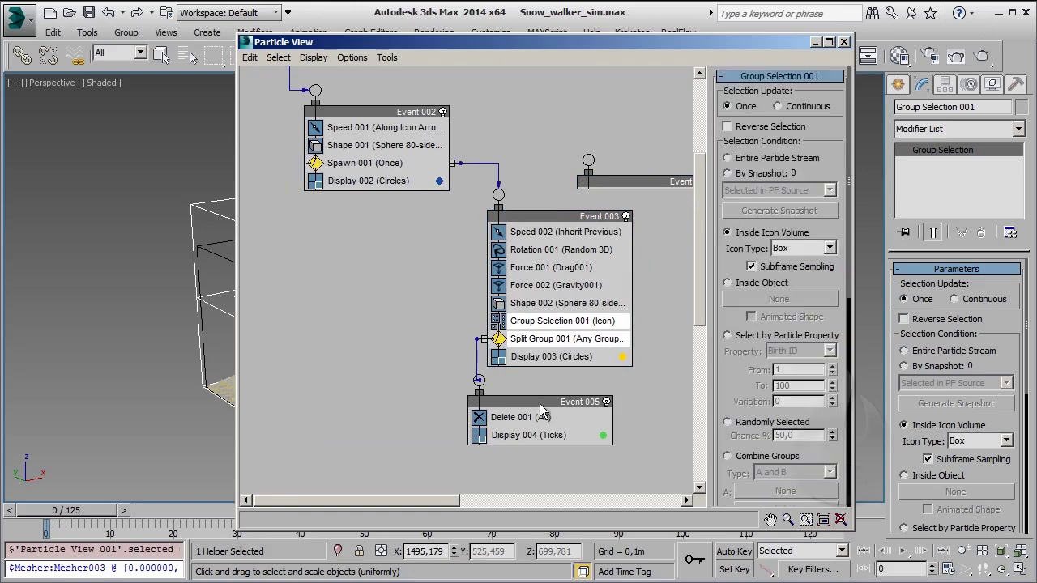
left_click_drag(479, 403, 304, 436)
left_click(601, 182)
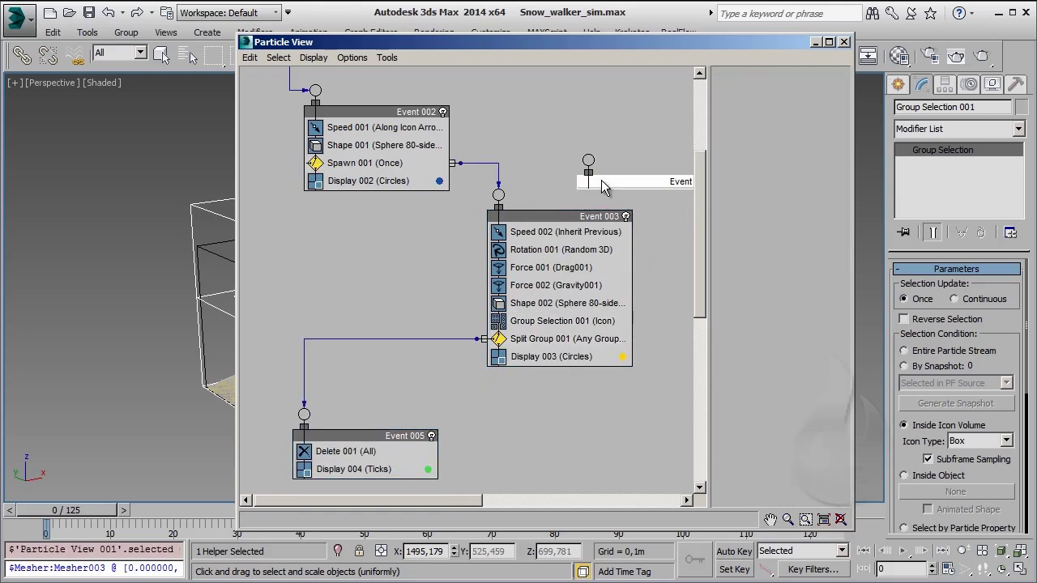
key("Delete")
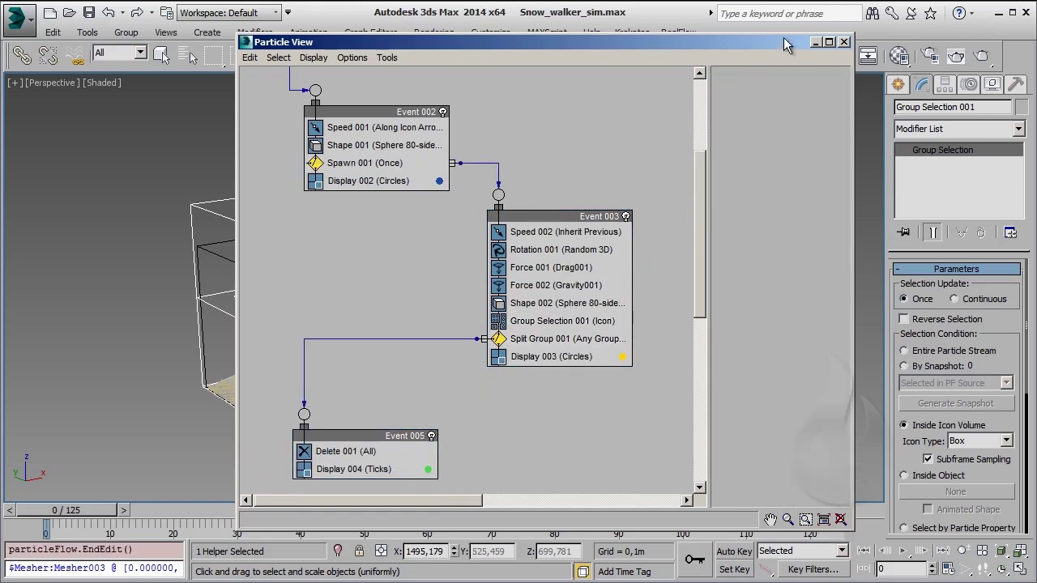
Step: Scrub the timeline to review the chunks being deleted
left_click(816, 42)
left_click_drag(65, 510, 433, 521)
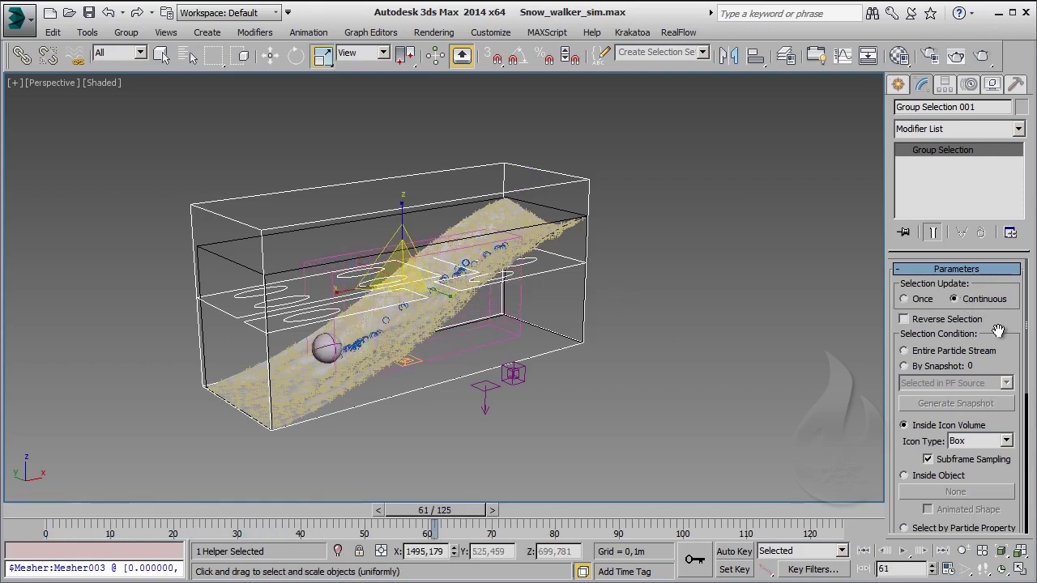
left_click_drag(998, 331, 997, 303)
left_click_drag(52, 519, 615, 519)
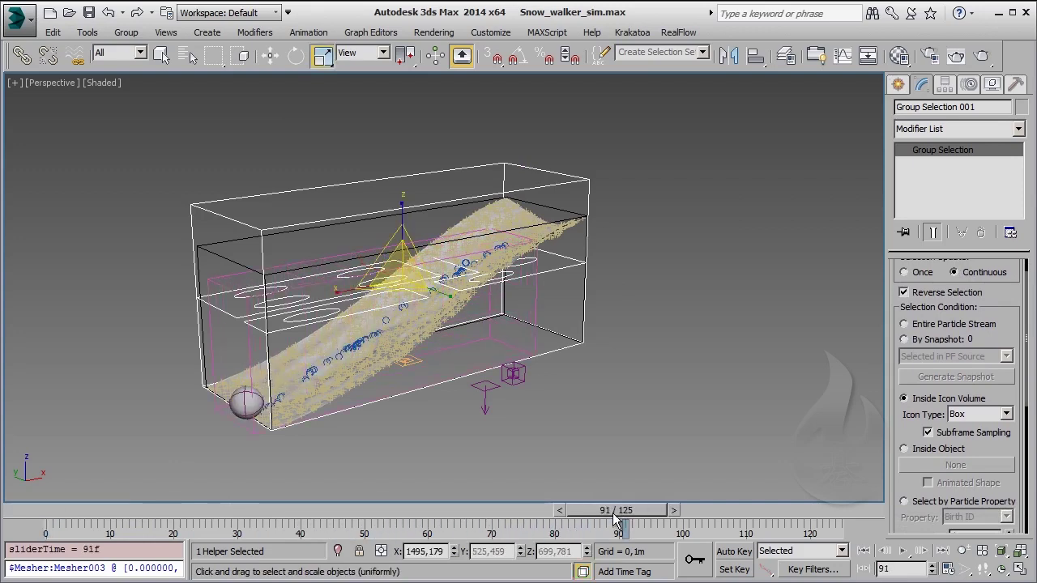
Step: Add Collision 001 to Event 002 and wire it to a new Stop event, Event 006
key("6")
right_click(445, 177)
mouse_move(550, 192)
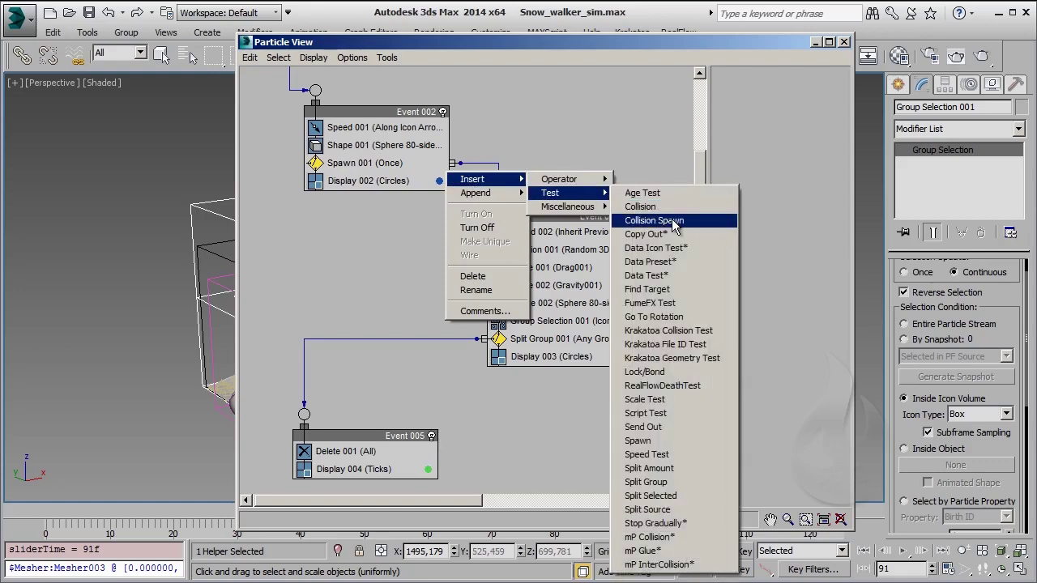
left_click(640, 207)
left_click_drag(364, 436, 462, 436)
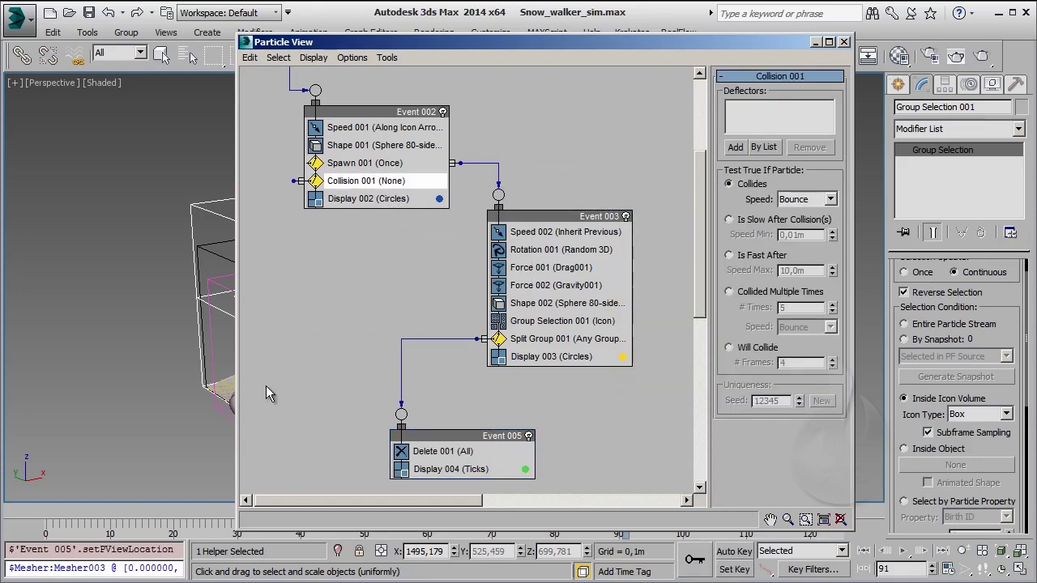
right_click(267, 388)
left_click(498, 567)
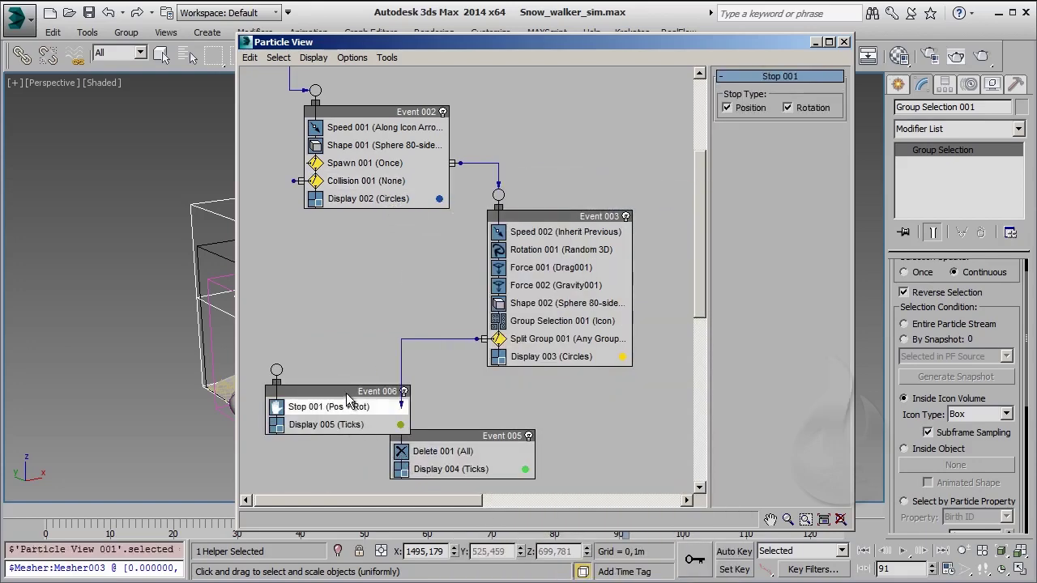
left_click_drag(348, 390, 349, 289)
left_click_drag(294, 181, 282, 251)
left_click_drag(330, 295, 322, 281)
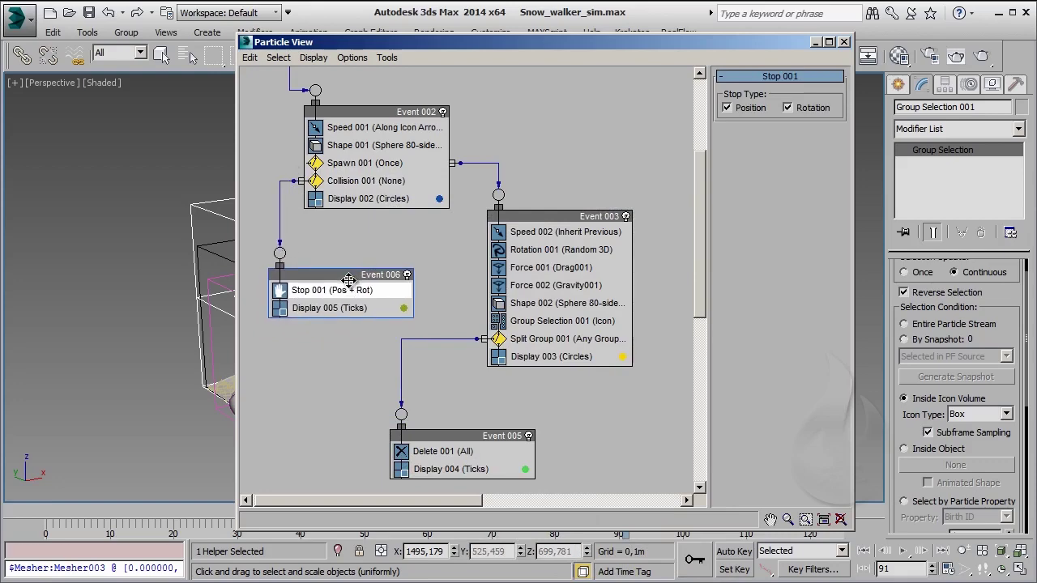
left_click(815, 42)
Step: Create a UDeflector space warp near the ground
left_click(1000, 109)
left_click(1017, 133)
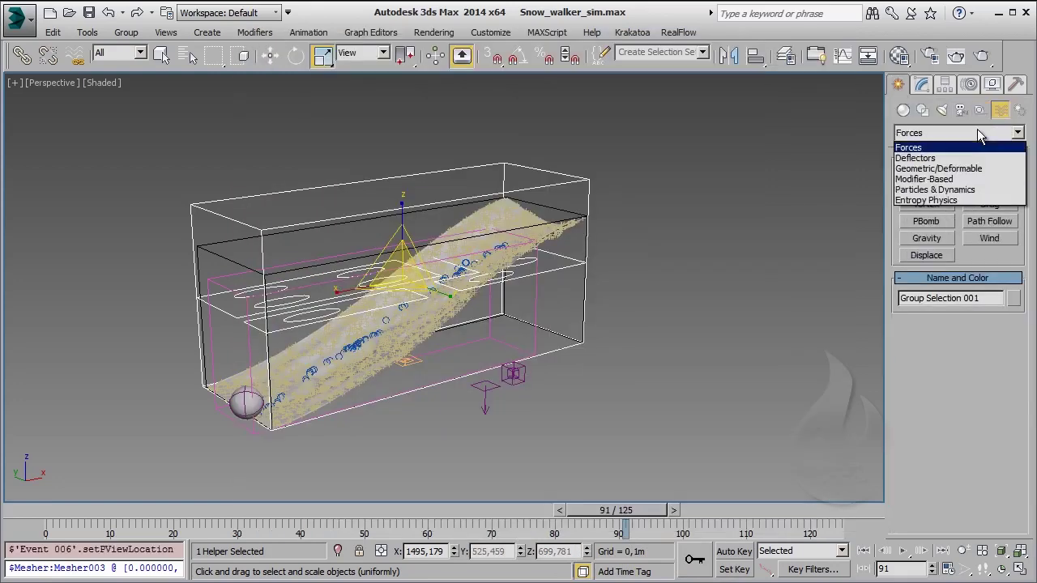
left_click(923, 154)
left_click(990, 204)
left_click_drag(456, 413, 470, 433)
right_click(470, 432)
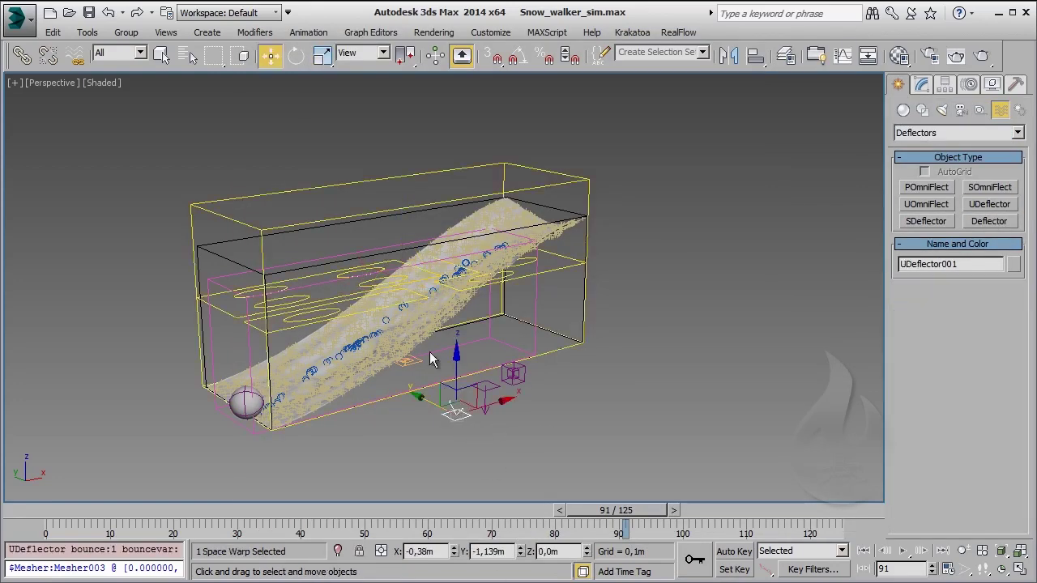
scroll(471, 433, "up", 5)
Step: Set UDeflector001's collision object to Ground_Snow_print
left_click(405, 202)
middle_click_drag(616, 364, 656, 306)
left_click(537, 413)
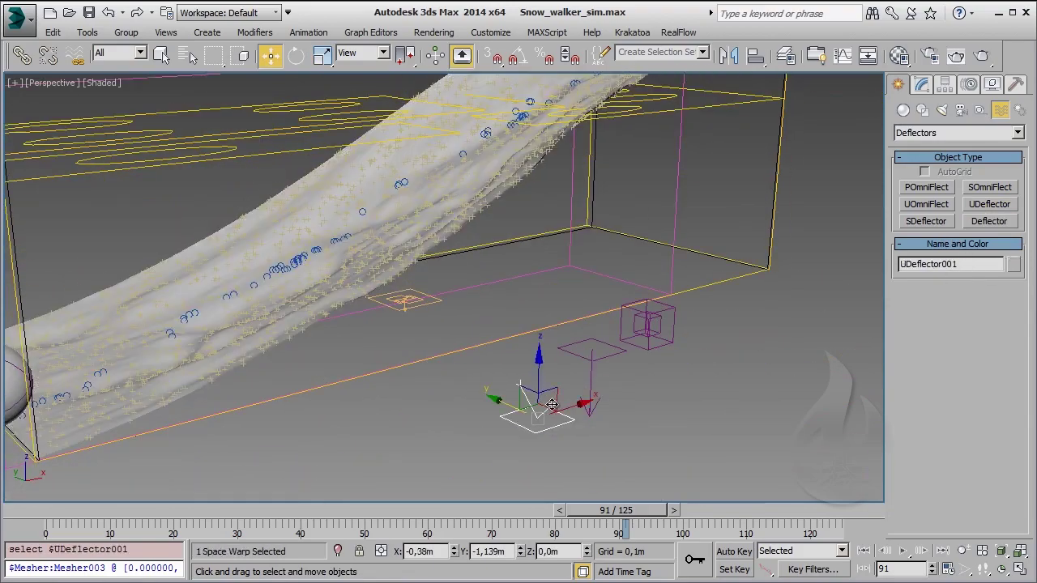
left_click(921, 85)
left_click(955, 334)
key("h")
left_click(266, 244)
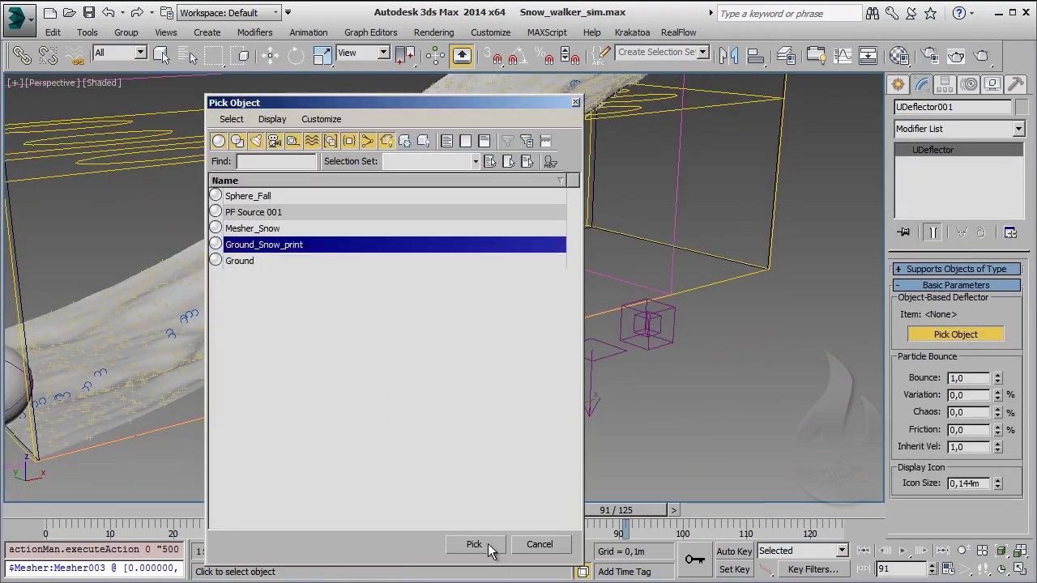
left_click(473, 543)
Step: Change Display 005's particle colour and show Event 006 particles as Circles, then scrub to frame 55
key("6")
left_click(400, 308)
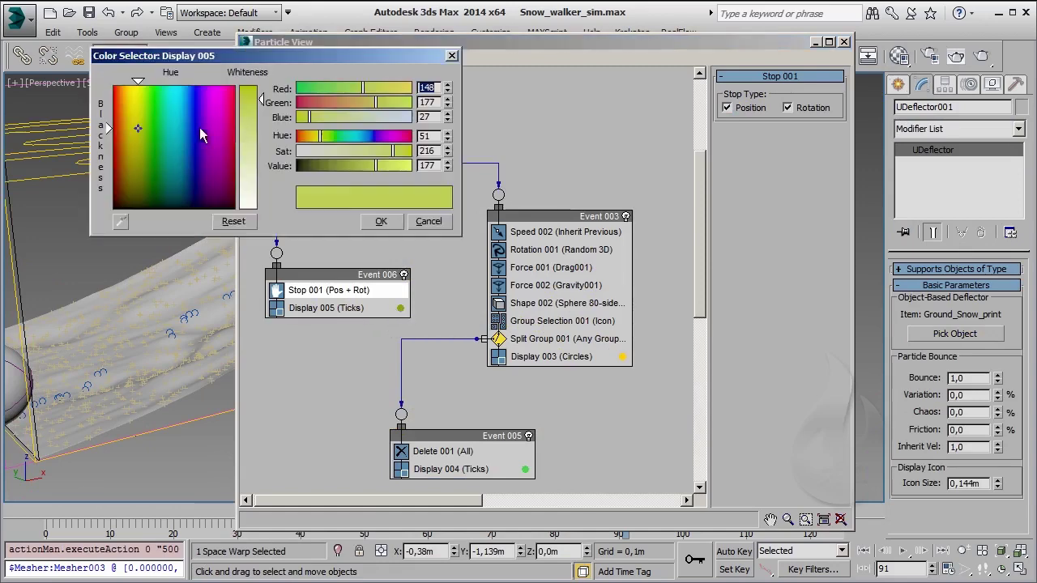
left_click_drag(199, 128, 210, 88)
left_click(381, 221)
left_click(325, 308)
left_click(797, 99)
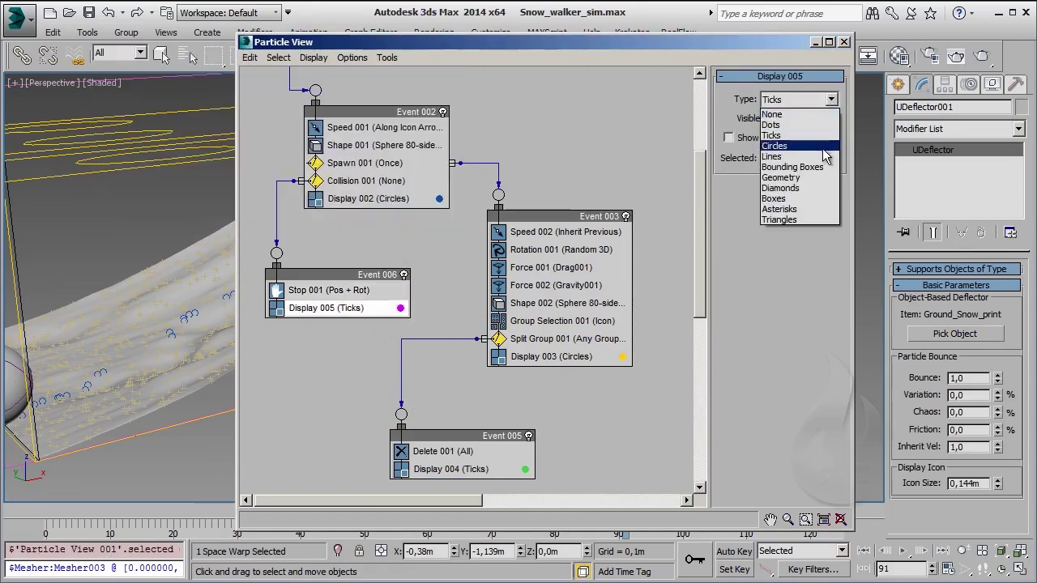
left_click(790, 142)
left_click(843, 41)
left_click_drag(148, 510, 395, 509)
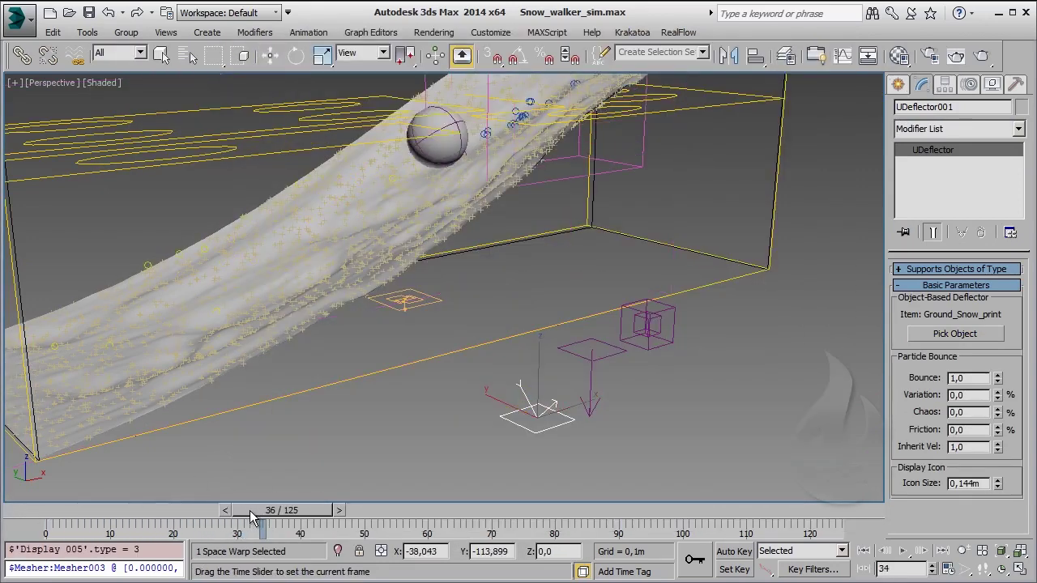
Step: Make Collision 001 test against SDeflector001, then move to frame 95
key("6")
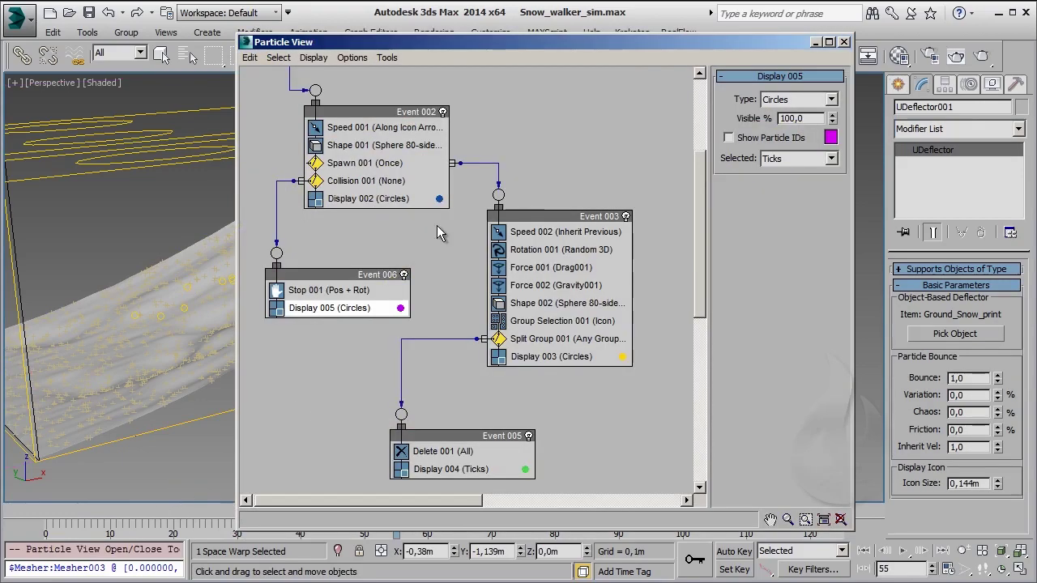
left_click(381, 181)
left_click(763, 146)
left_click(847, 138)
left_click(474, 544)
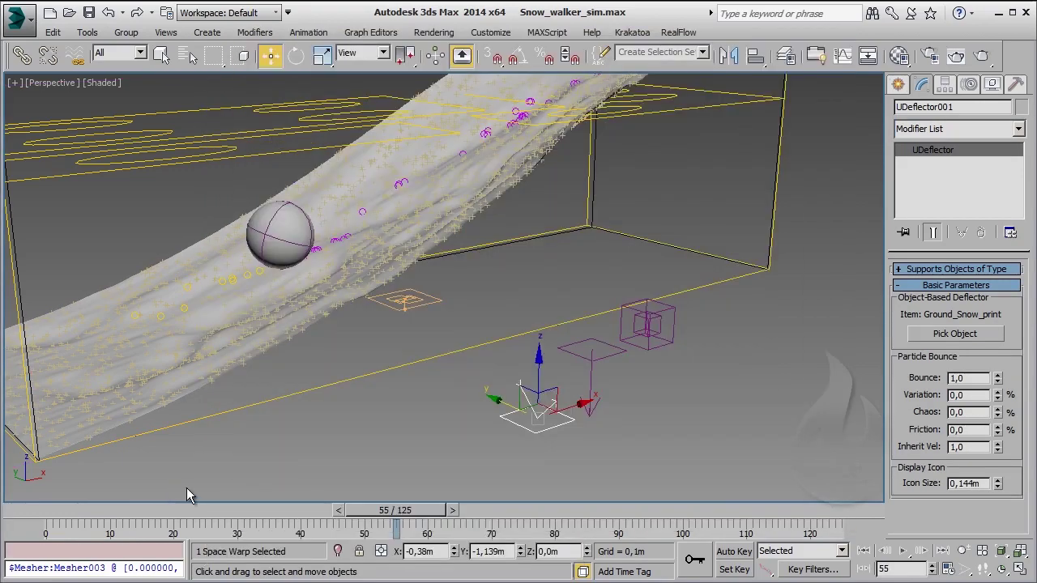
left_click_drag(103, 510, 123, 510)
Step: Copy the sphere Shape operator into Event 006 below Stop 001 and play the animation
key("6")
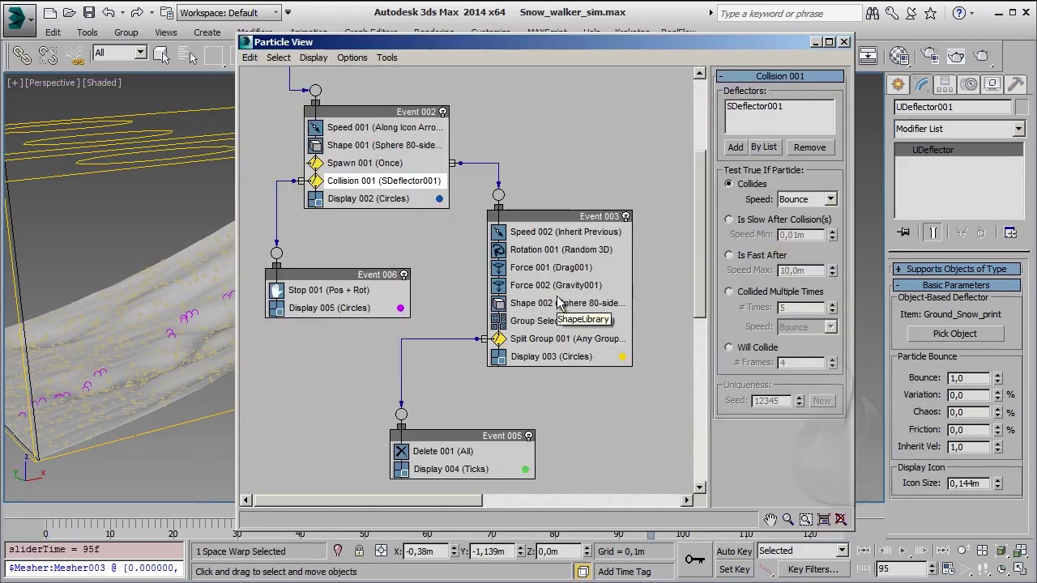
left_click_drag(567, 303, 412, 298, "ctrl")
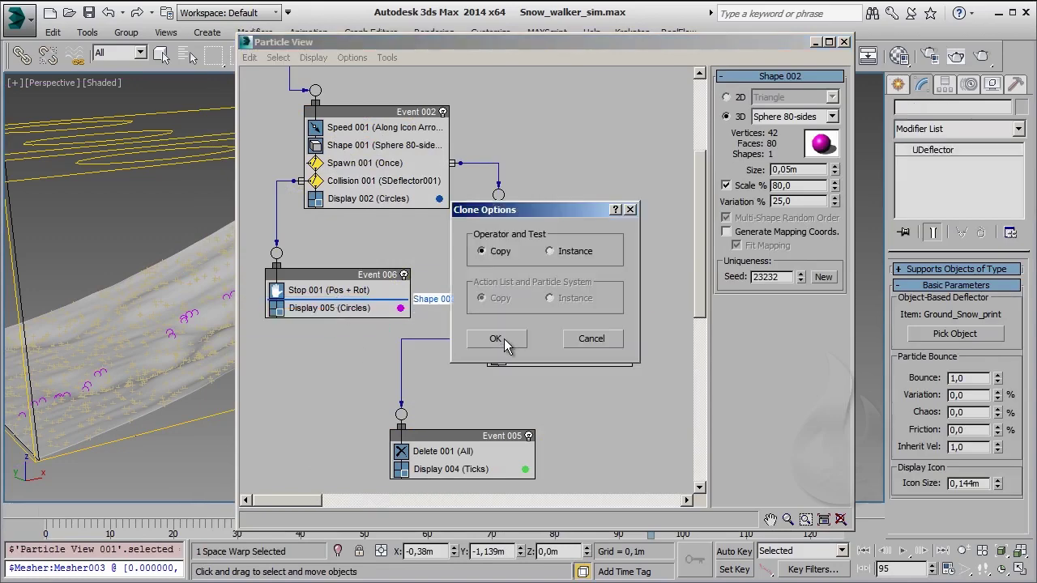
left_click(495, 338)
left_click(348, 326)
left_click_drag(368, 275, 368, 254)
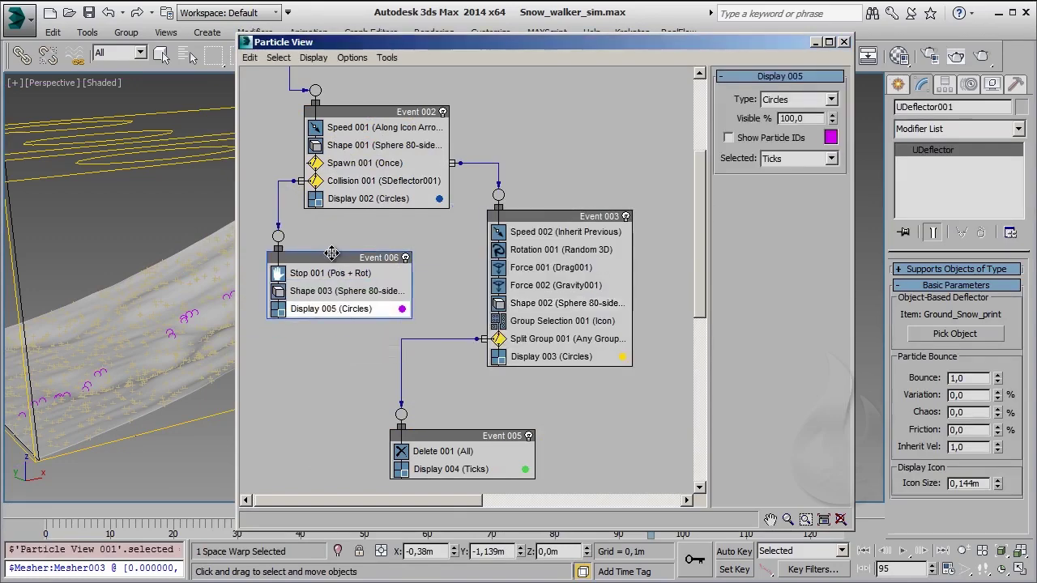
left_click(813, 45)
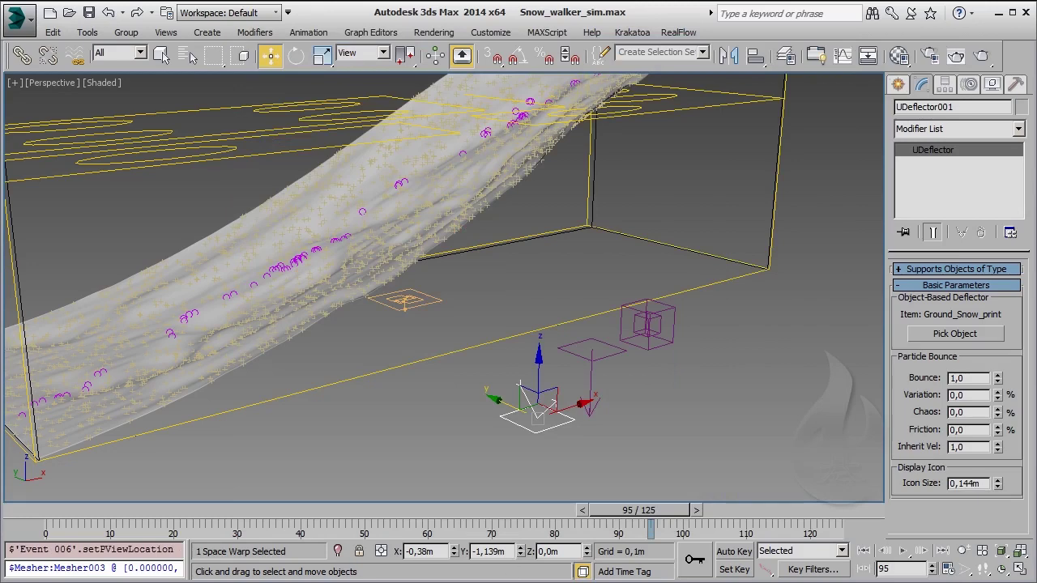
key("slash")
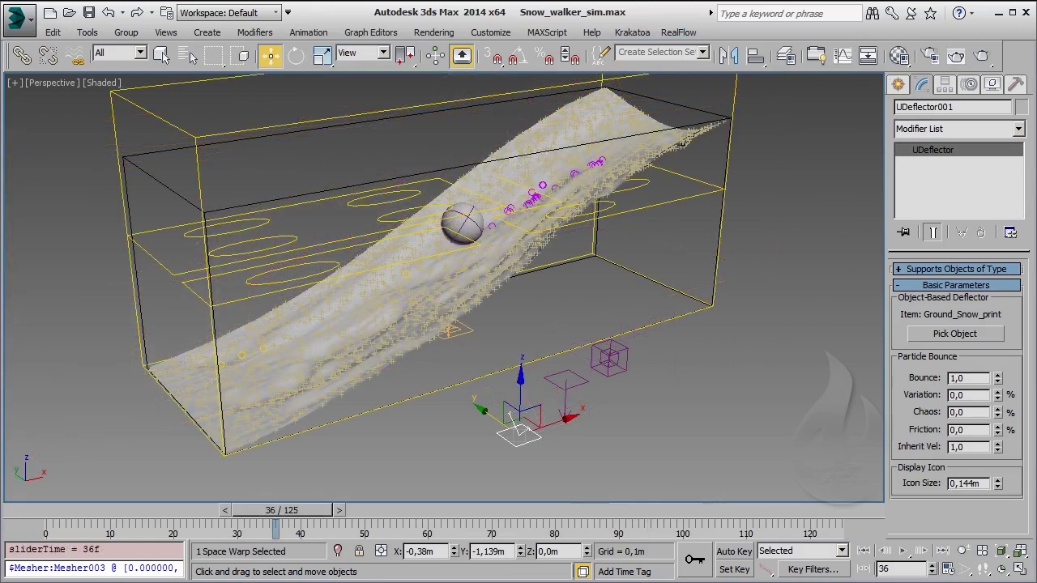
Step: Clone Event 001 as a copy to its right, creating Event 007
key("6")
scroll(518, 154, "up", 4)
scroll(483, 182, "up", 1)
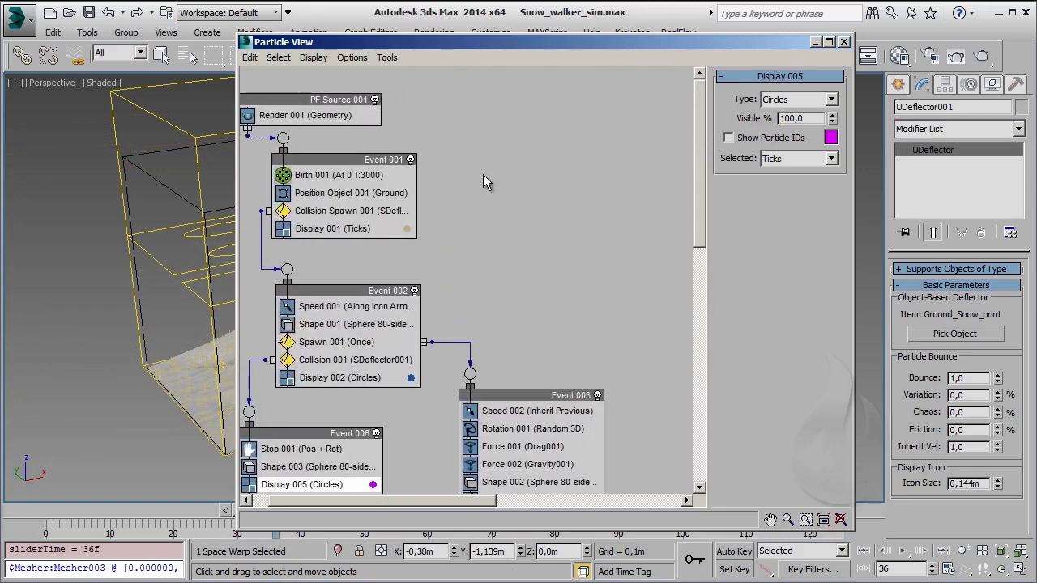
left_click(381, 162)
left_click_drag(380, 161, 594, 161, "shift")
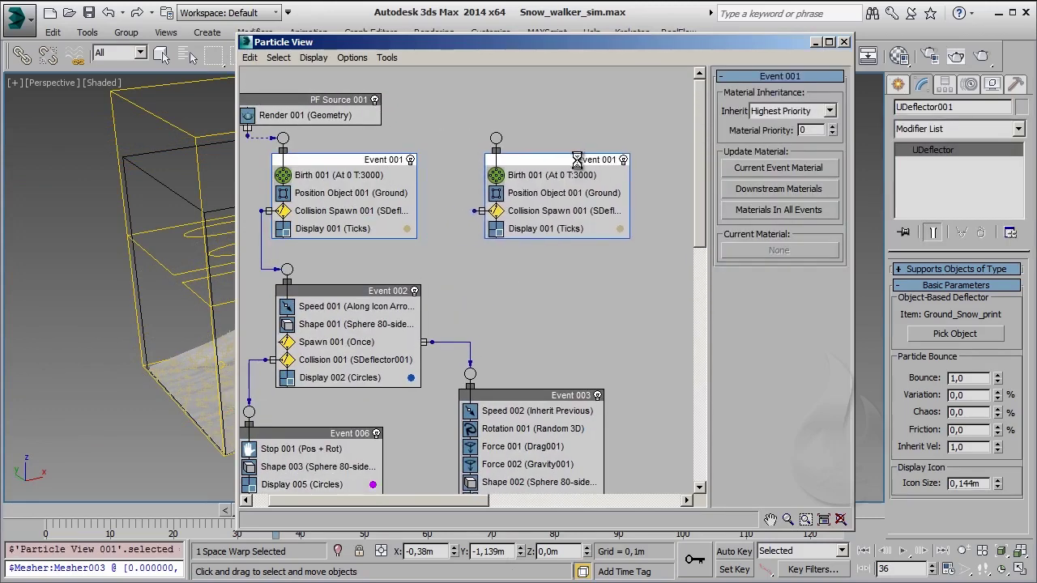
left_click(495, 340)
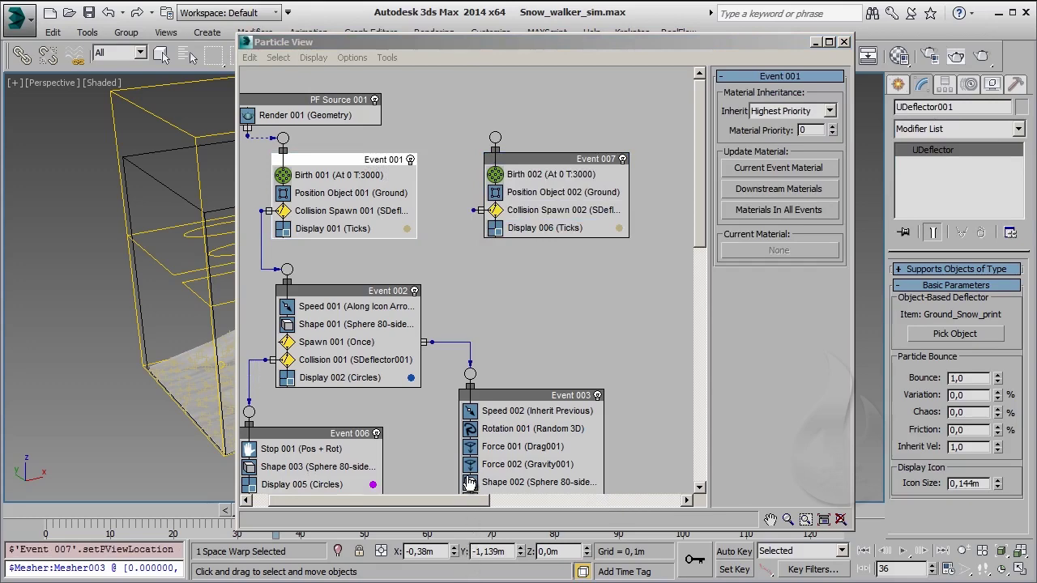
Step: Set Birth 002's amount to 4500 and generate a new Position Object seed
left_click(550, 174)
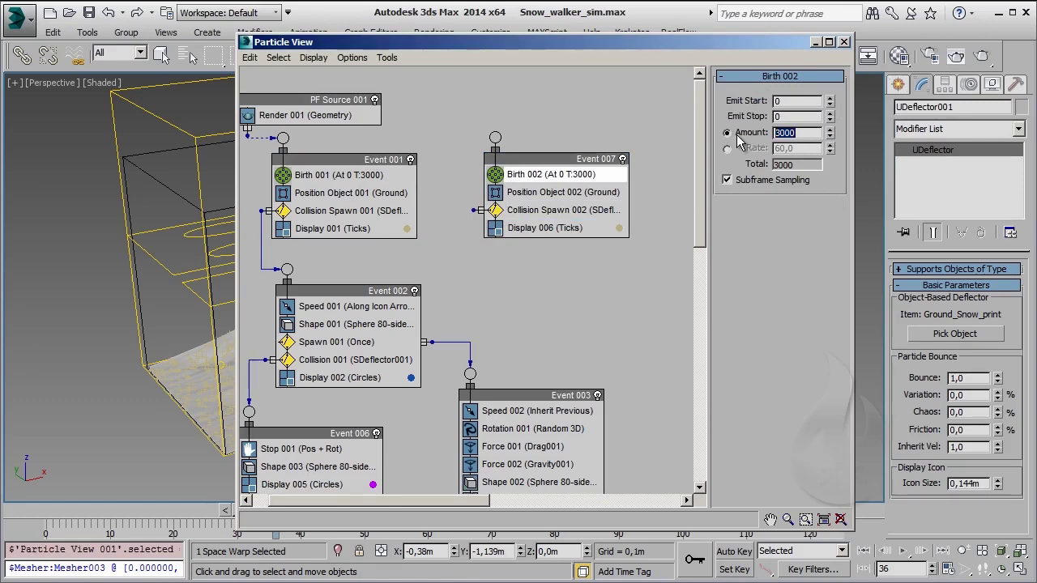
type("4500")
key("Return")
left_click(563, 192)
left_click_drag(824, 297, 822, 15)
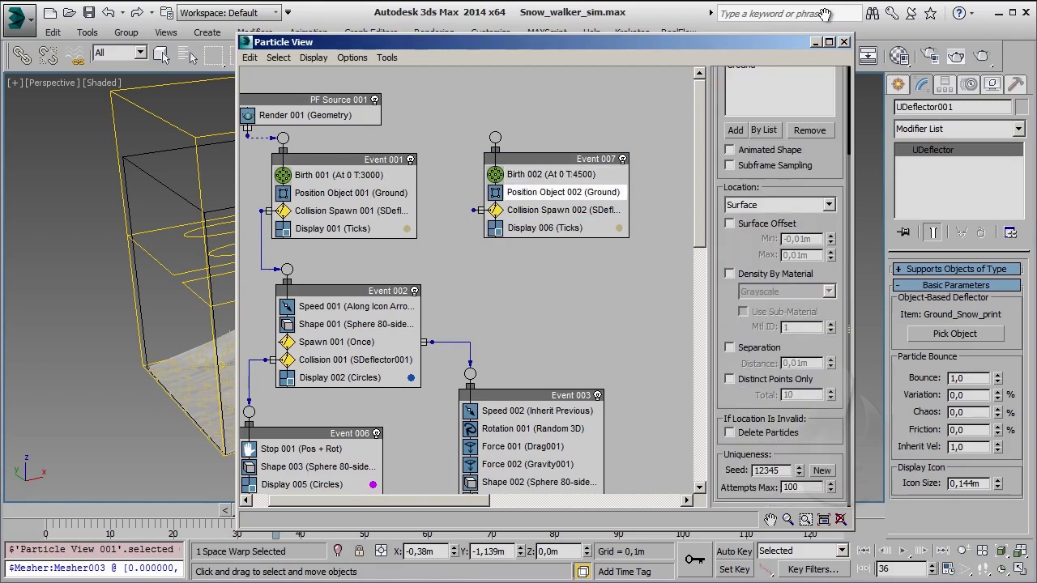
left_click(823, 470)
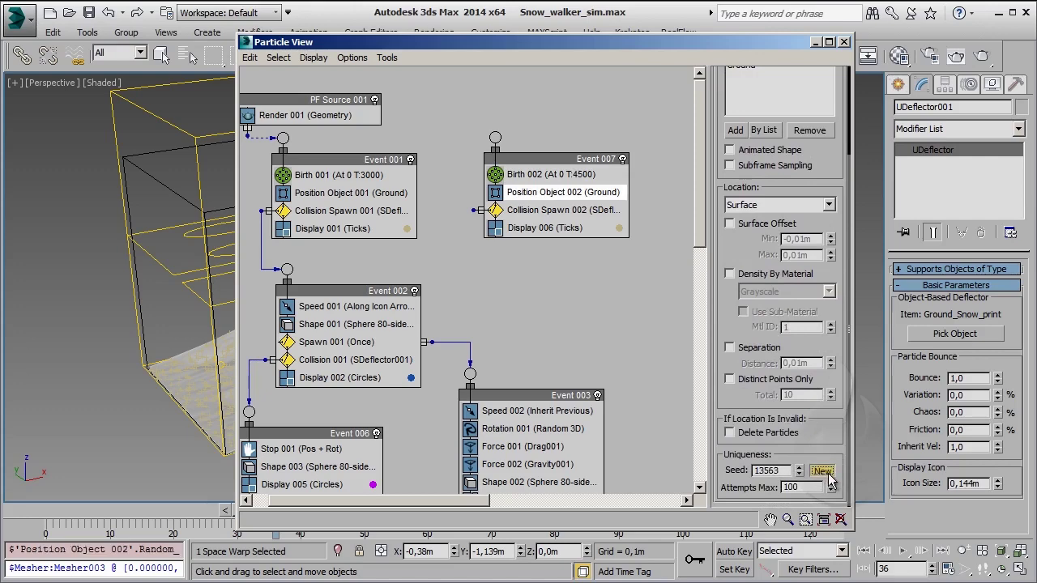
right_click(576, 305)
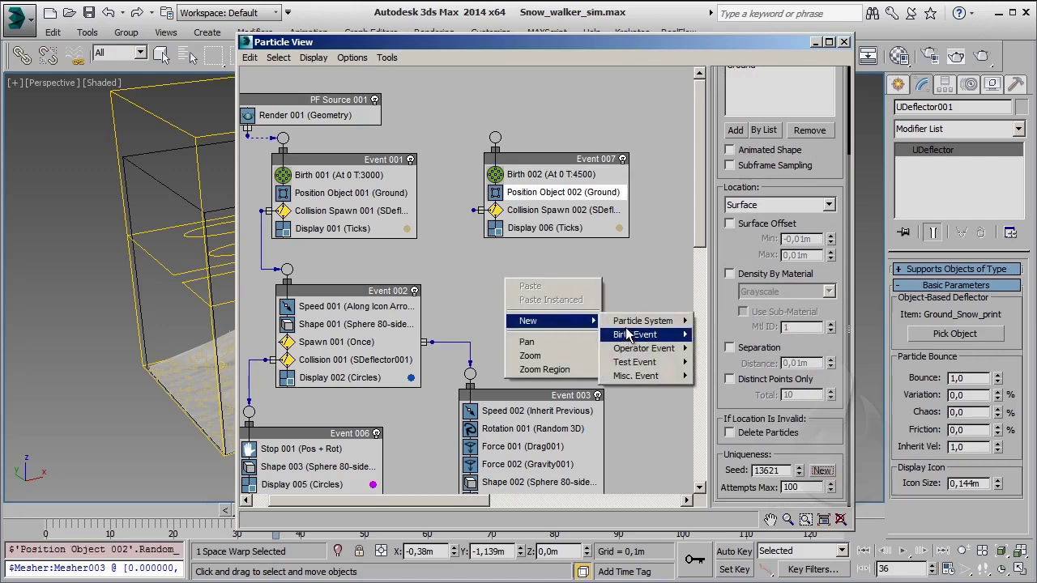
mouse_move(644, 348)
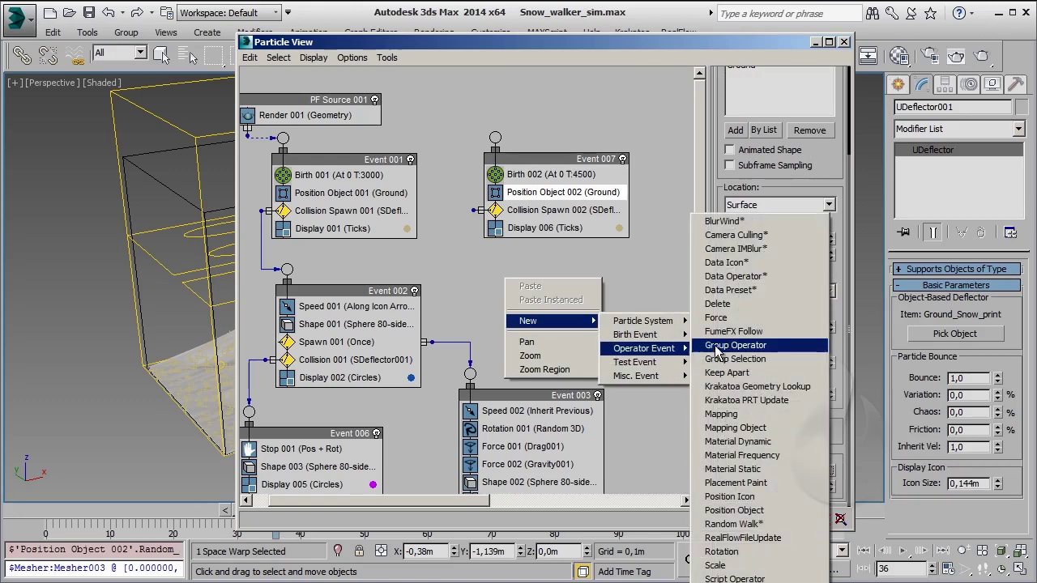
Step: Create Event 008 with a Shape operator and wire Collision Spawn 002 from Event 007 into it
left_click(729, 470)
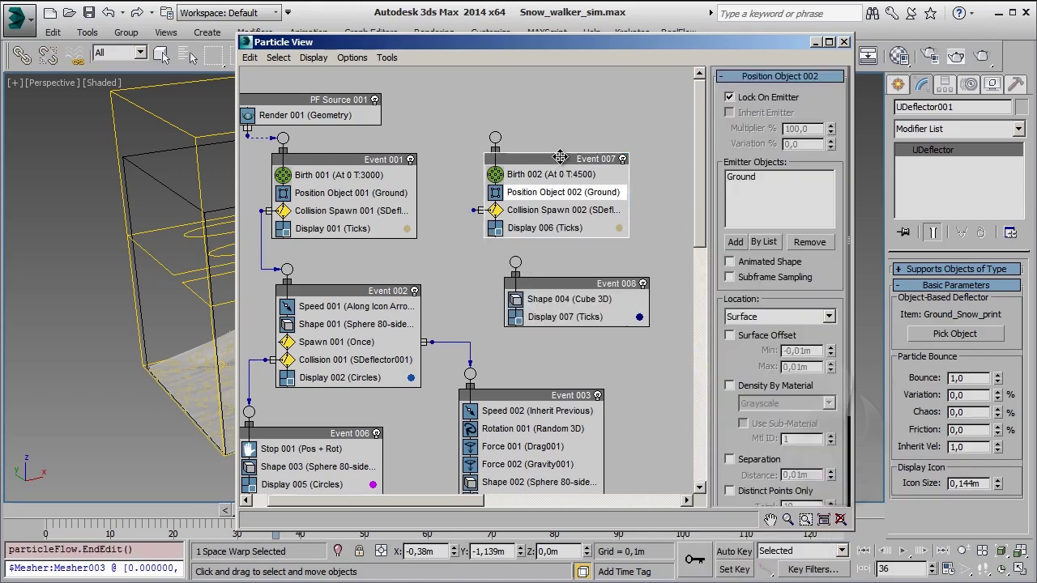
left_click_drag(567, 158, 598, 134)
left_click_drag(505, 186, 515, 261)
middle_click_drag(653, 245, 501, 215)
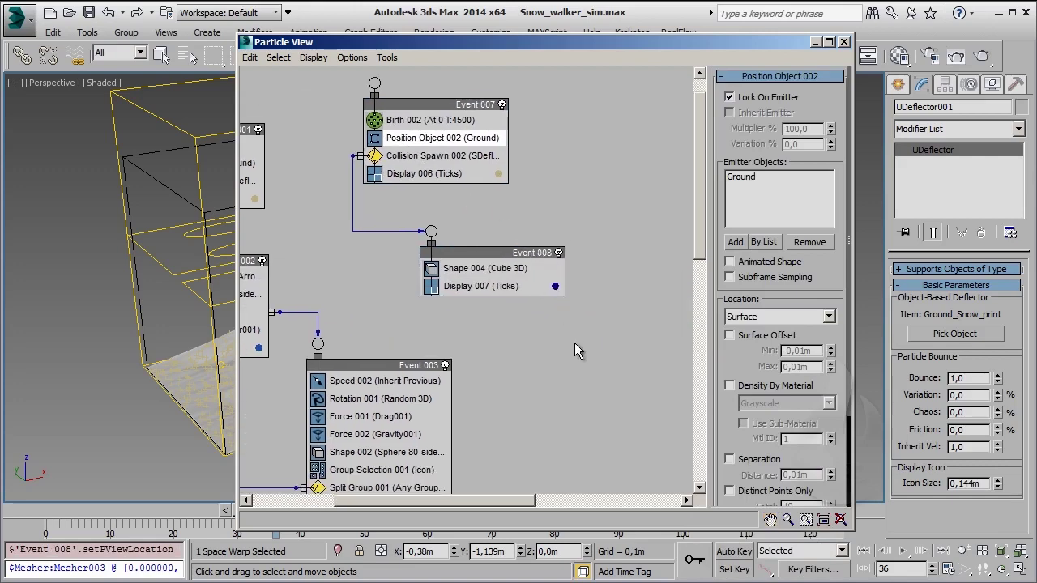
Step: Make Shape 004 80-sided spheres of size 0.025m with 25% scale variation
left_click(484, 268)
left_click(793, 116)
left_click(793, 289)
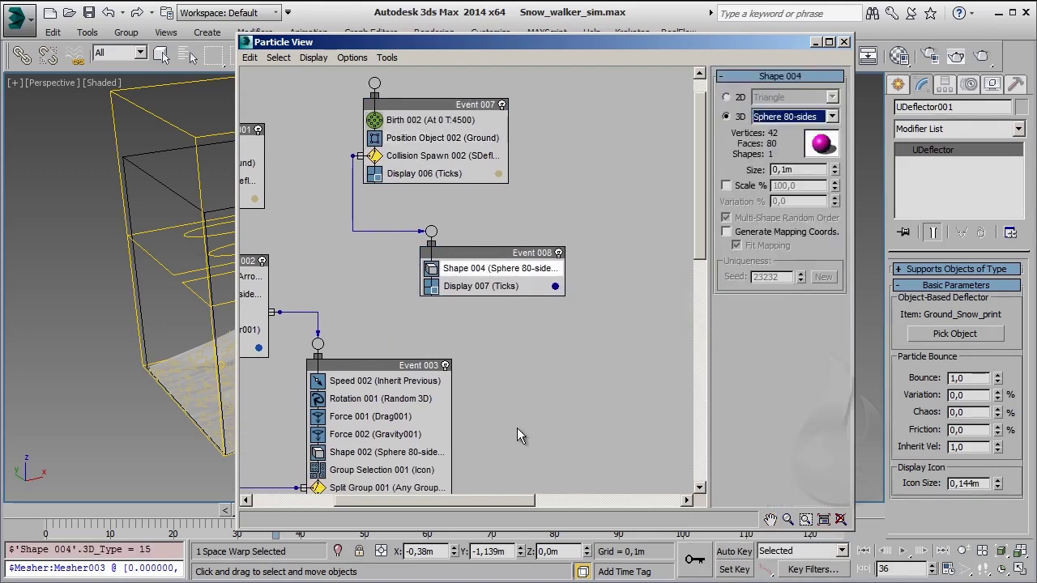
double_click(787, 169)
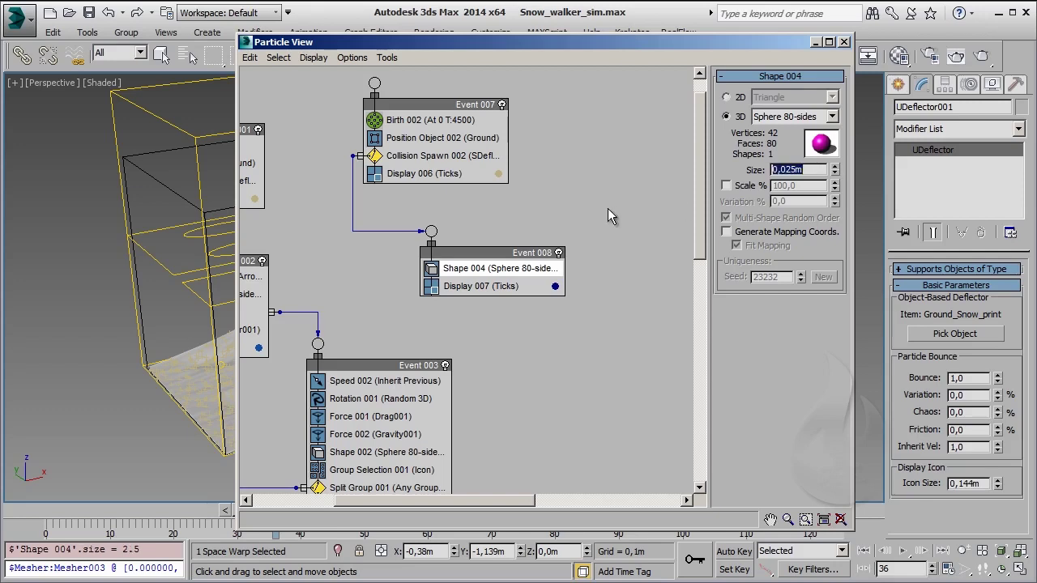
left_click(725, 186)
type("25")
key("Return")
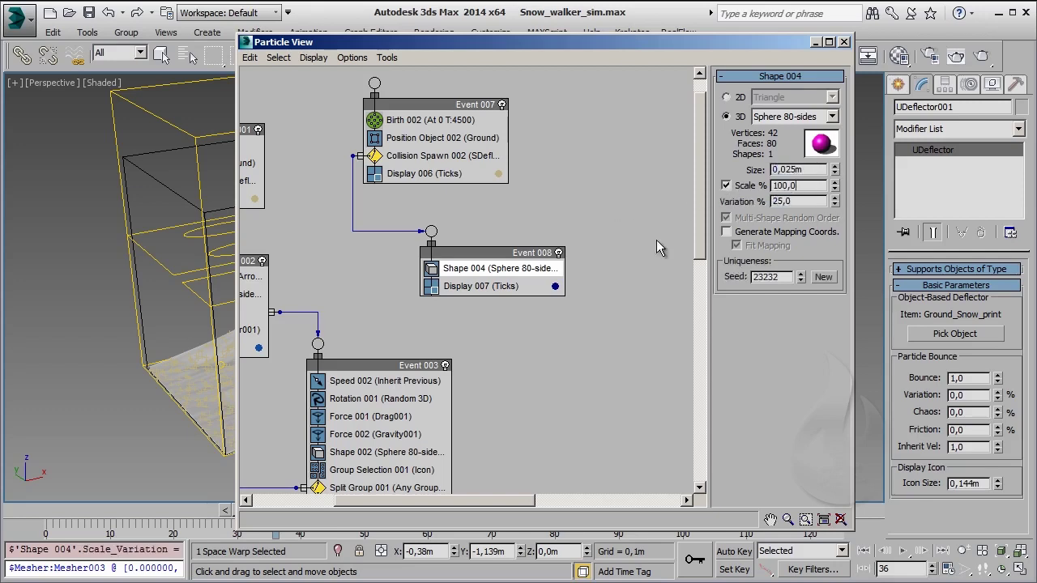
left_click(657, 242)
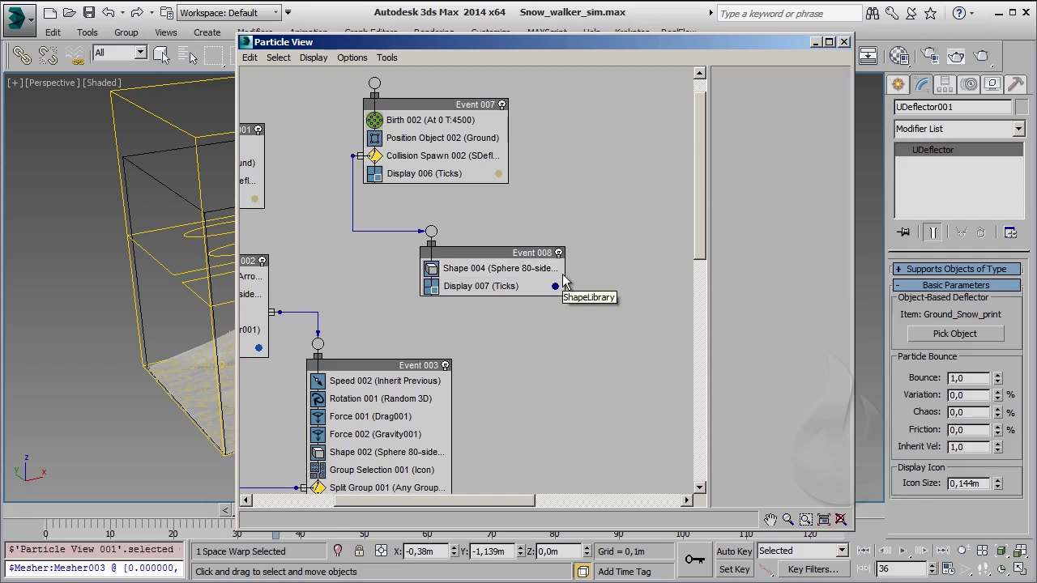
Step: Add Shape Mark 001 contacting Sphere_Fall, and wire PF Source 001 into Event 007
right_click(564, 279)
mouse_move(591, 285)
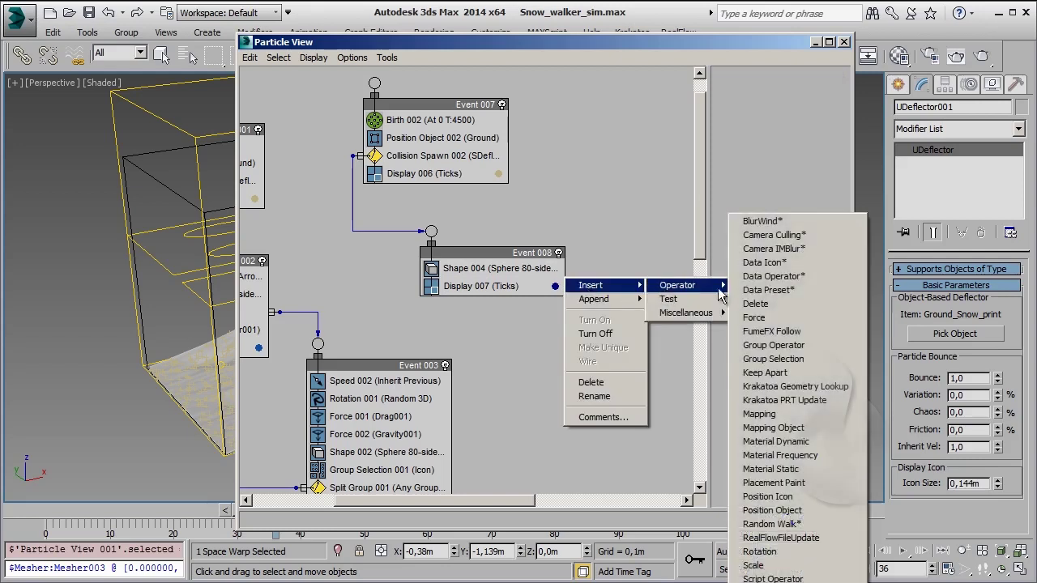
mouse_move(677, 285)
left_click(769, 582)
left_click(485, 286)
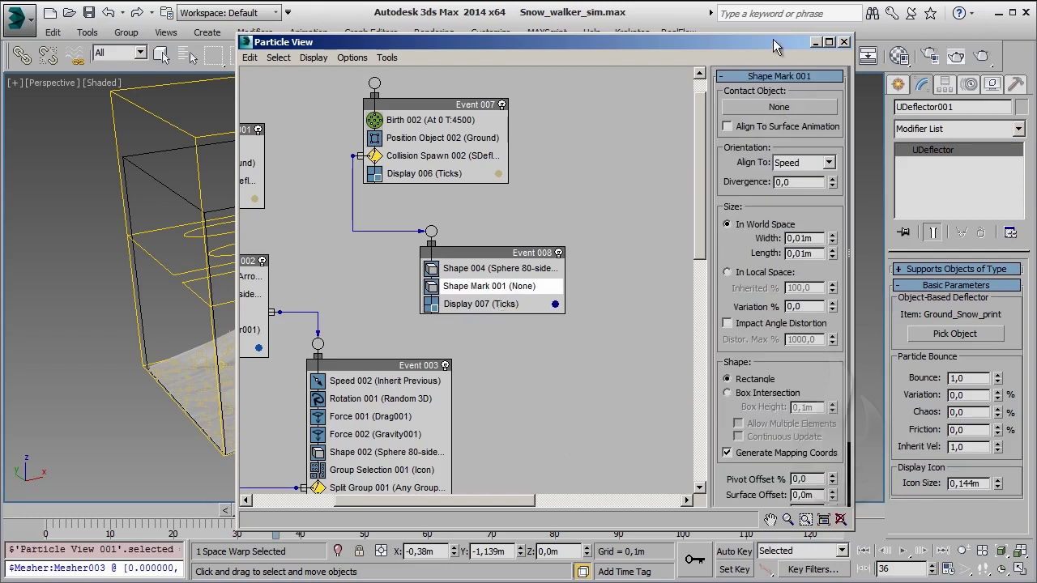
left_click(776, 109)
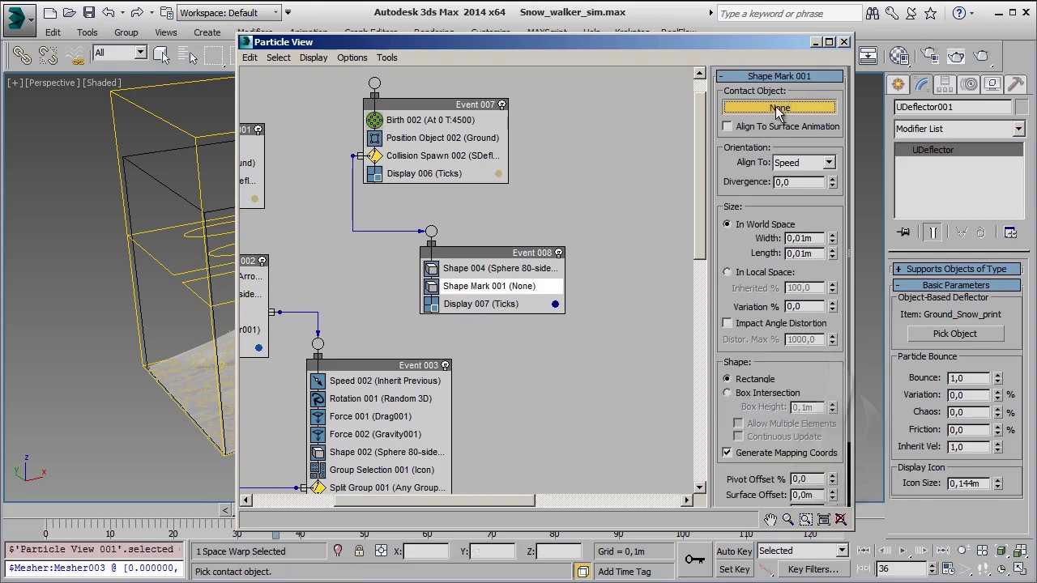
key("h")
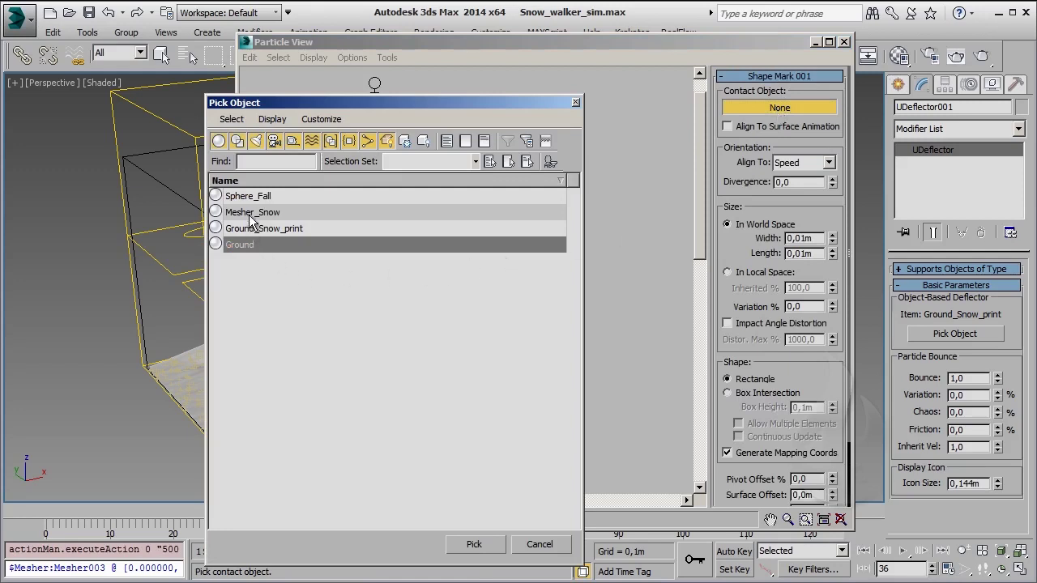
left_click(255, 198)
left_click(475, 544)
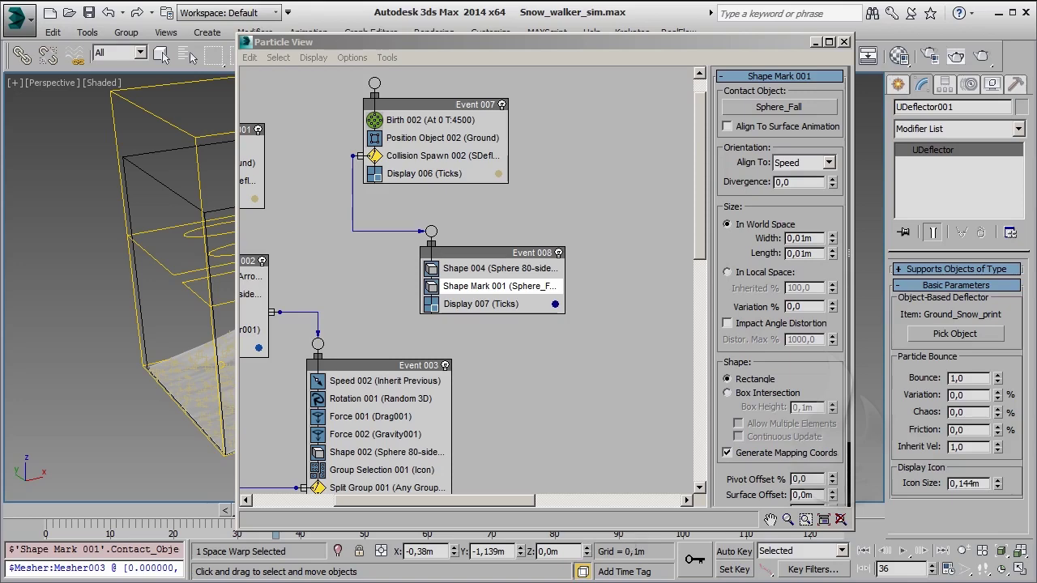
middle_click_drag(307, 152, 457, 182)
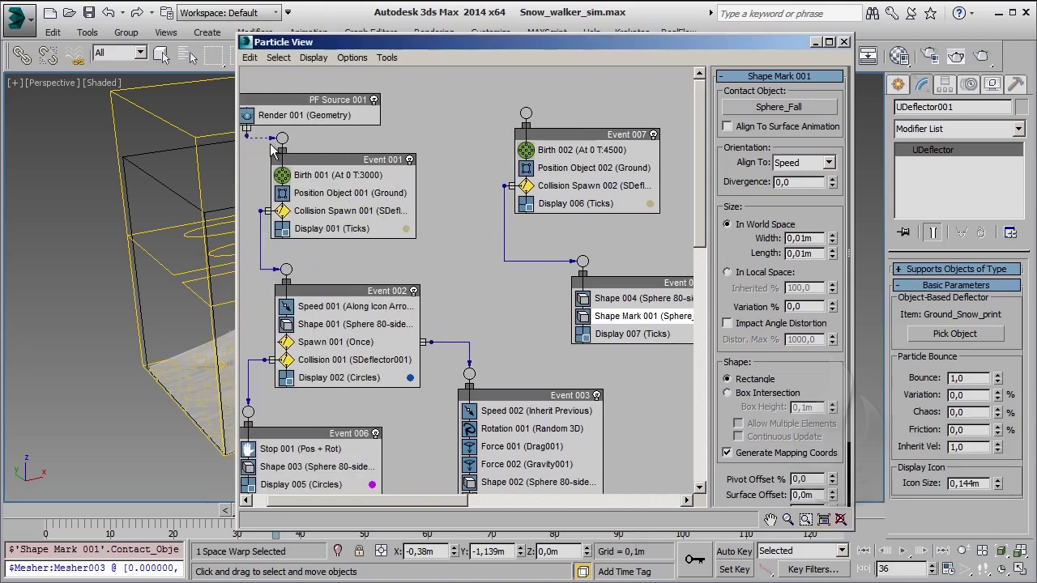
left_click_drag(246, 136, 528, 112)
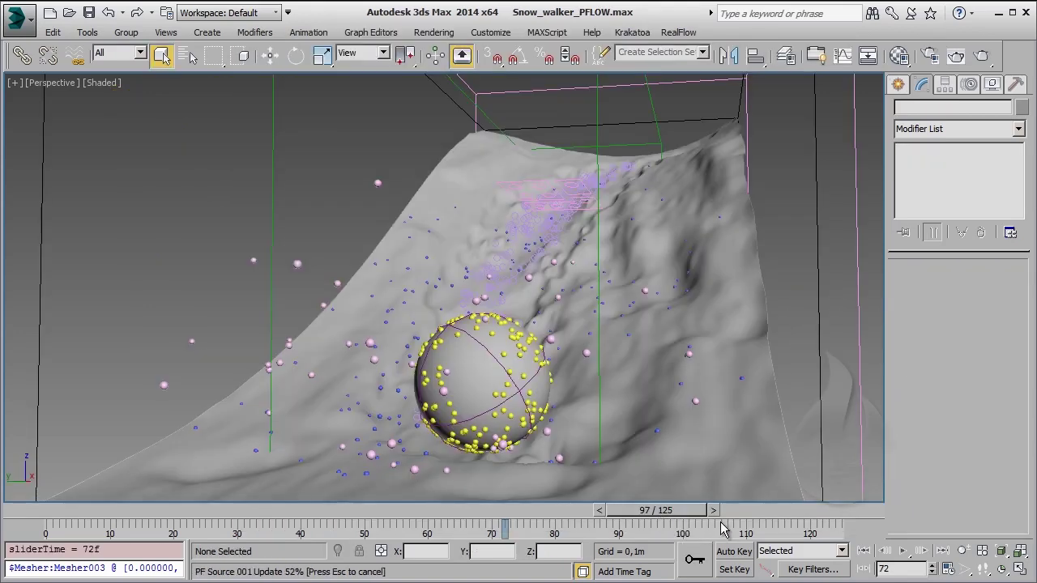
Step: Scrub the timeline toward frame 97 to watch particles cling to the rolling Sphere_Fall
left_click_drag(723, 528, 773, 518)
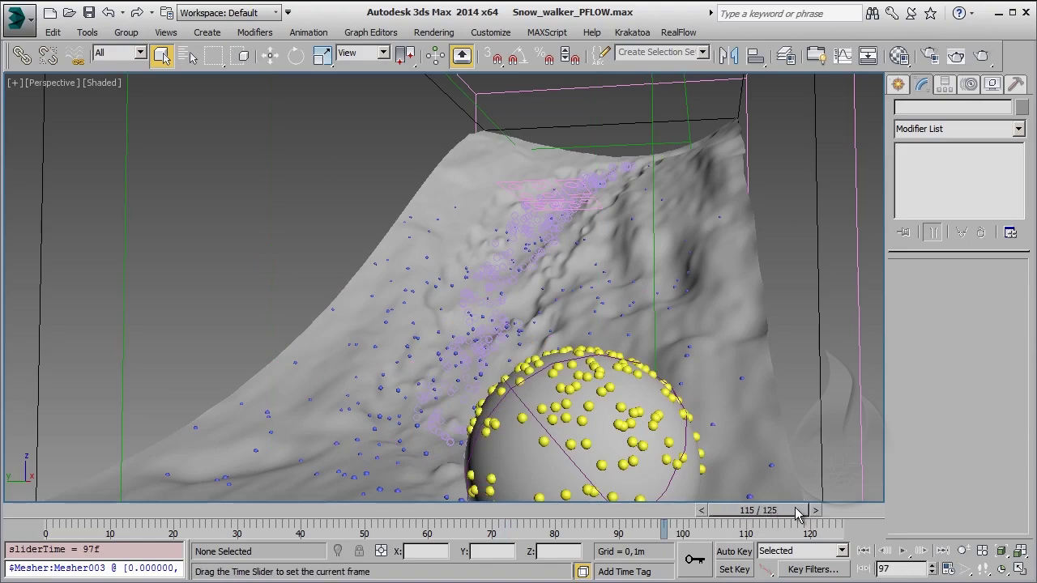